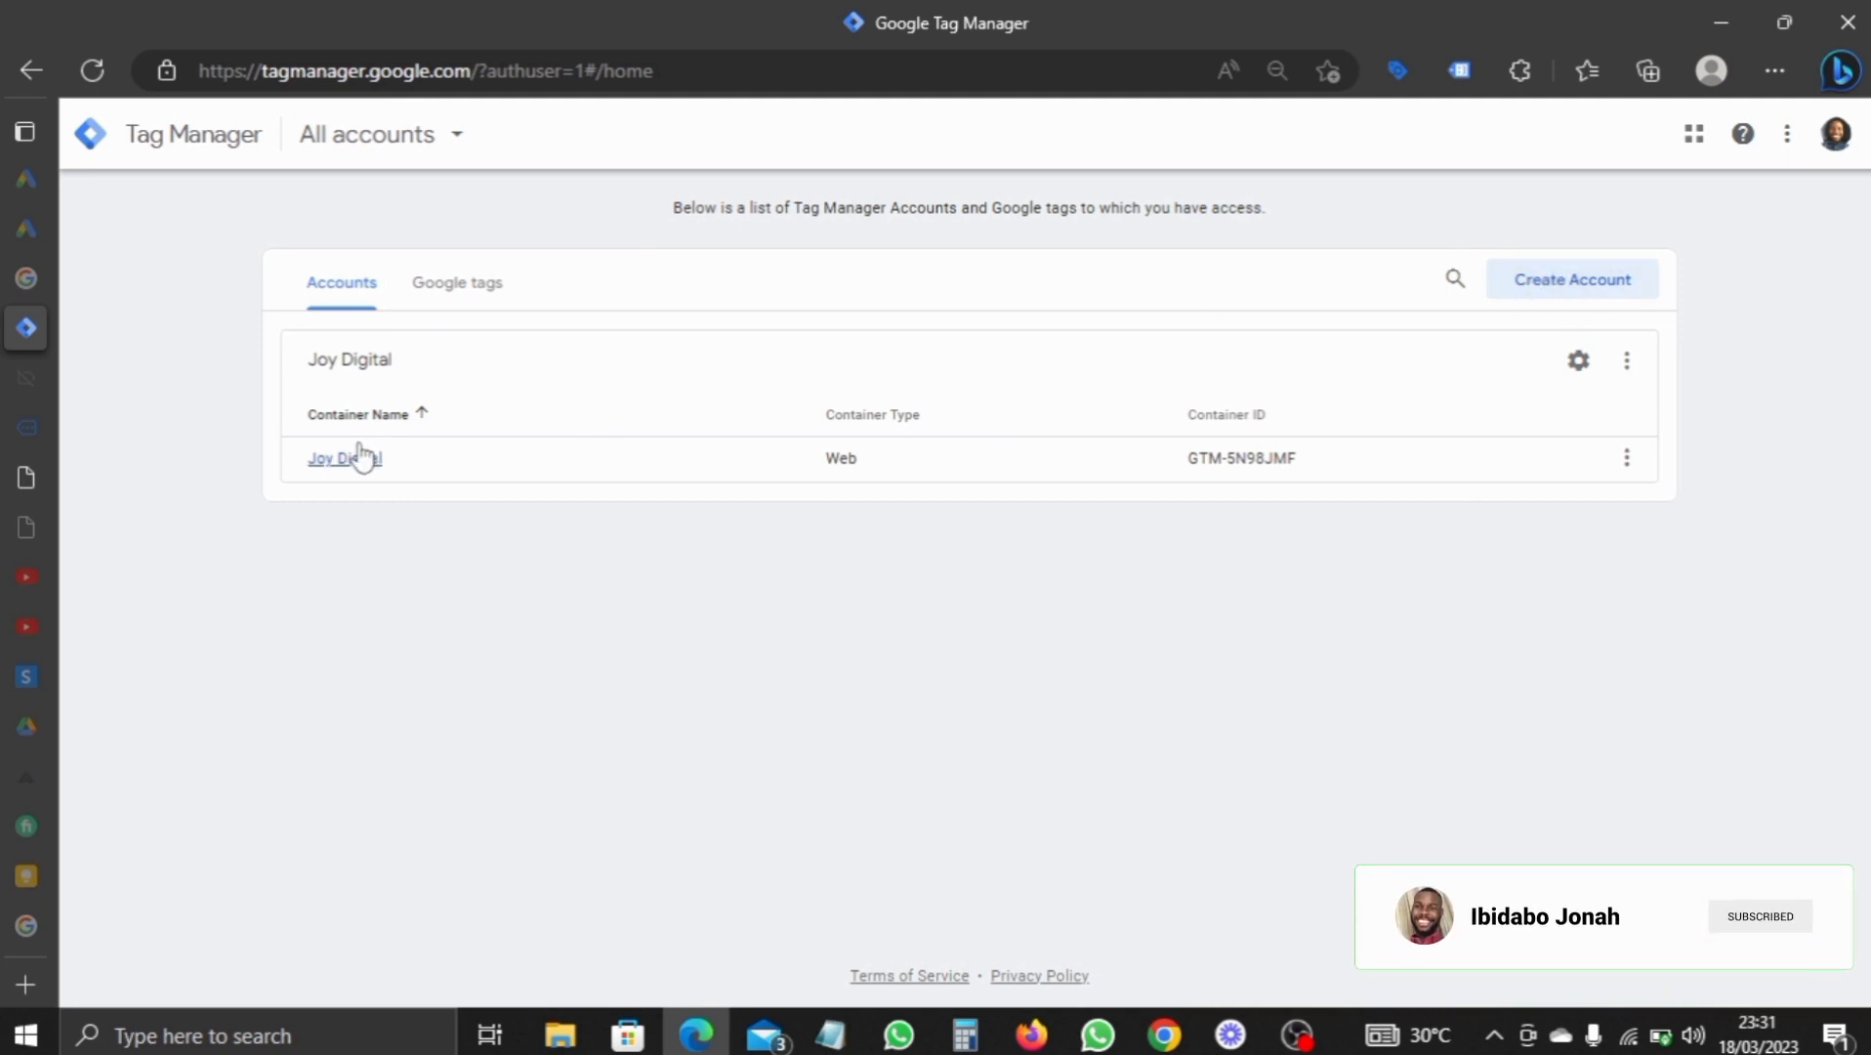
- Examine the account and container setup fields for adding a new account, and return to the accounts list without creating one
{"action": "left_click", "coordinate": [1576, 298]}
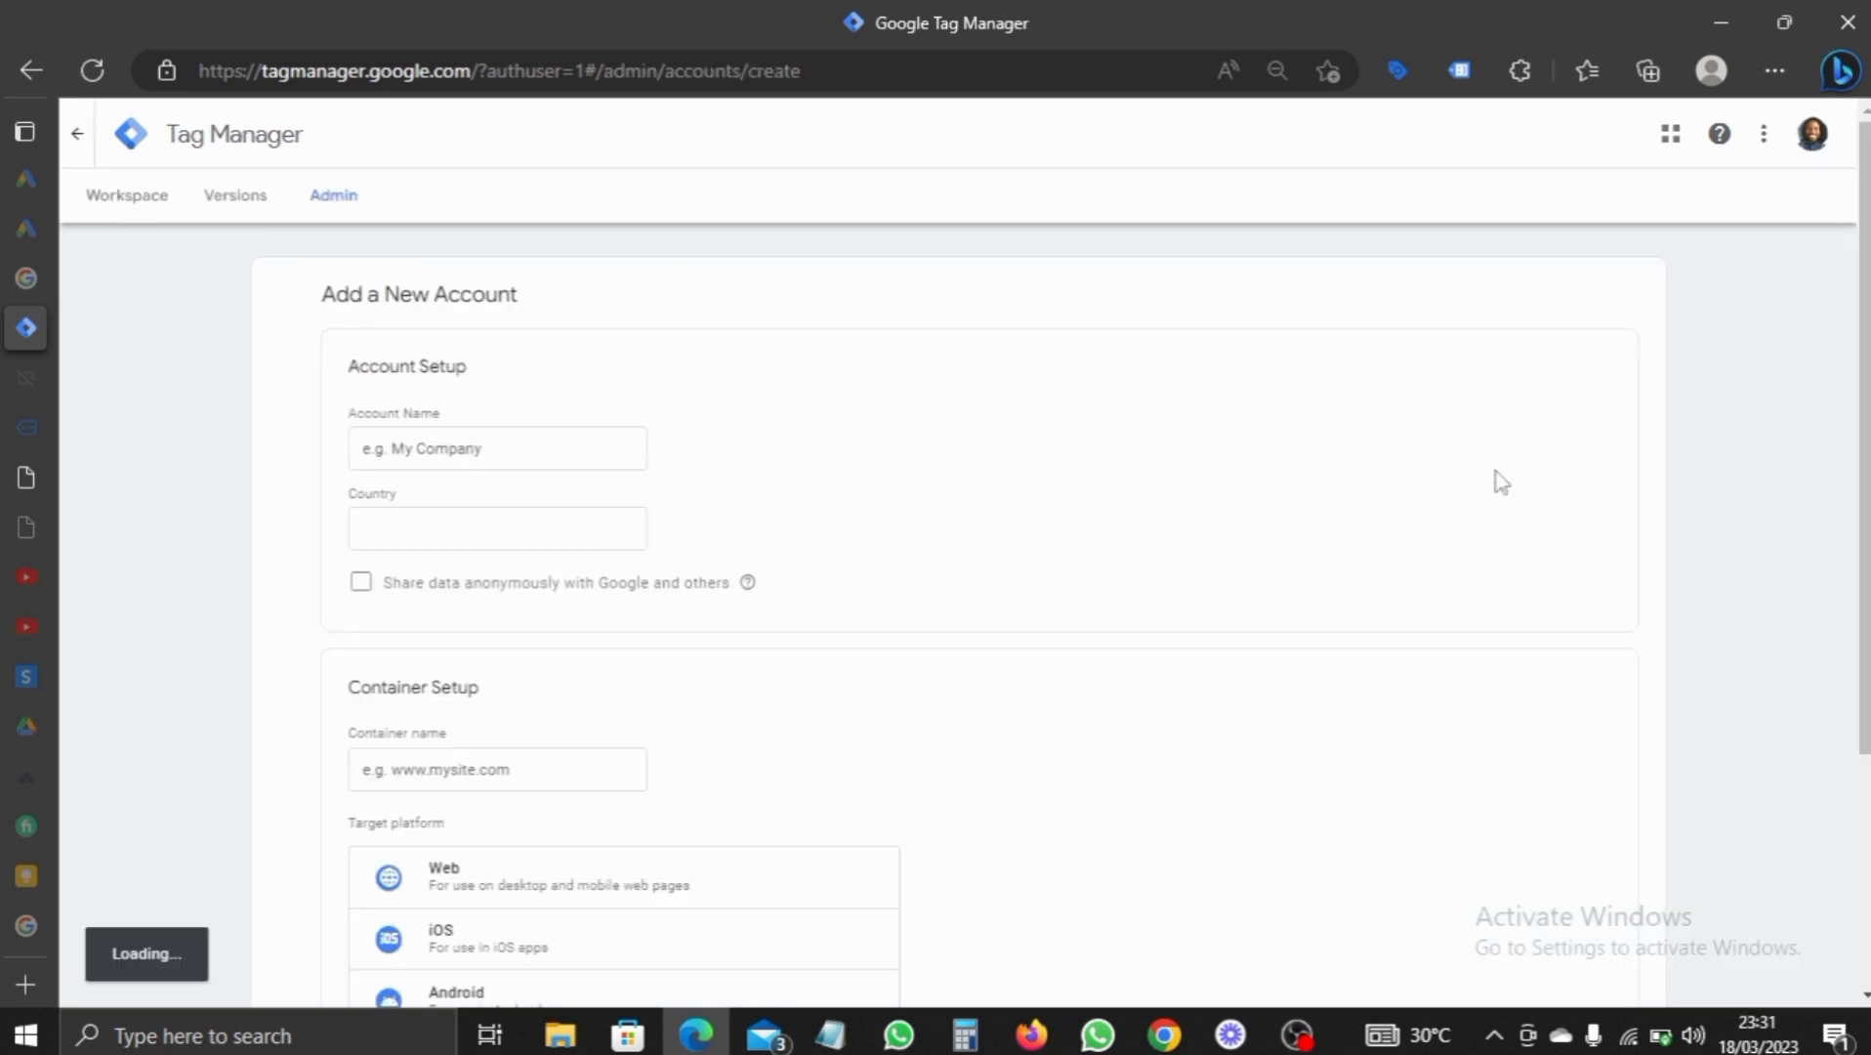
{"action": "scroll", "coordinate": [1094, 417], "scroll_direction": "down", "scroll_amount": 2}
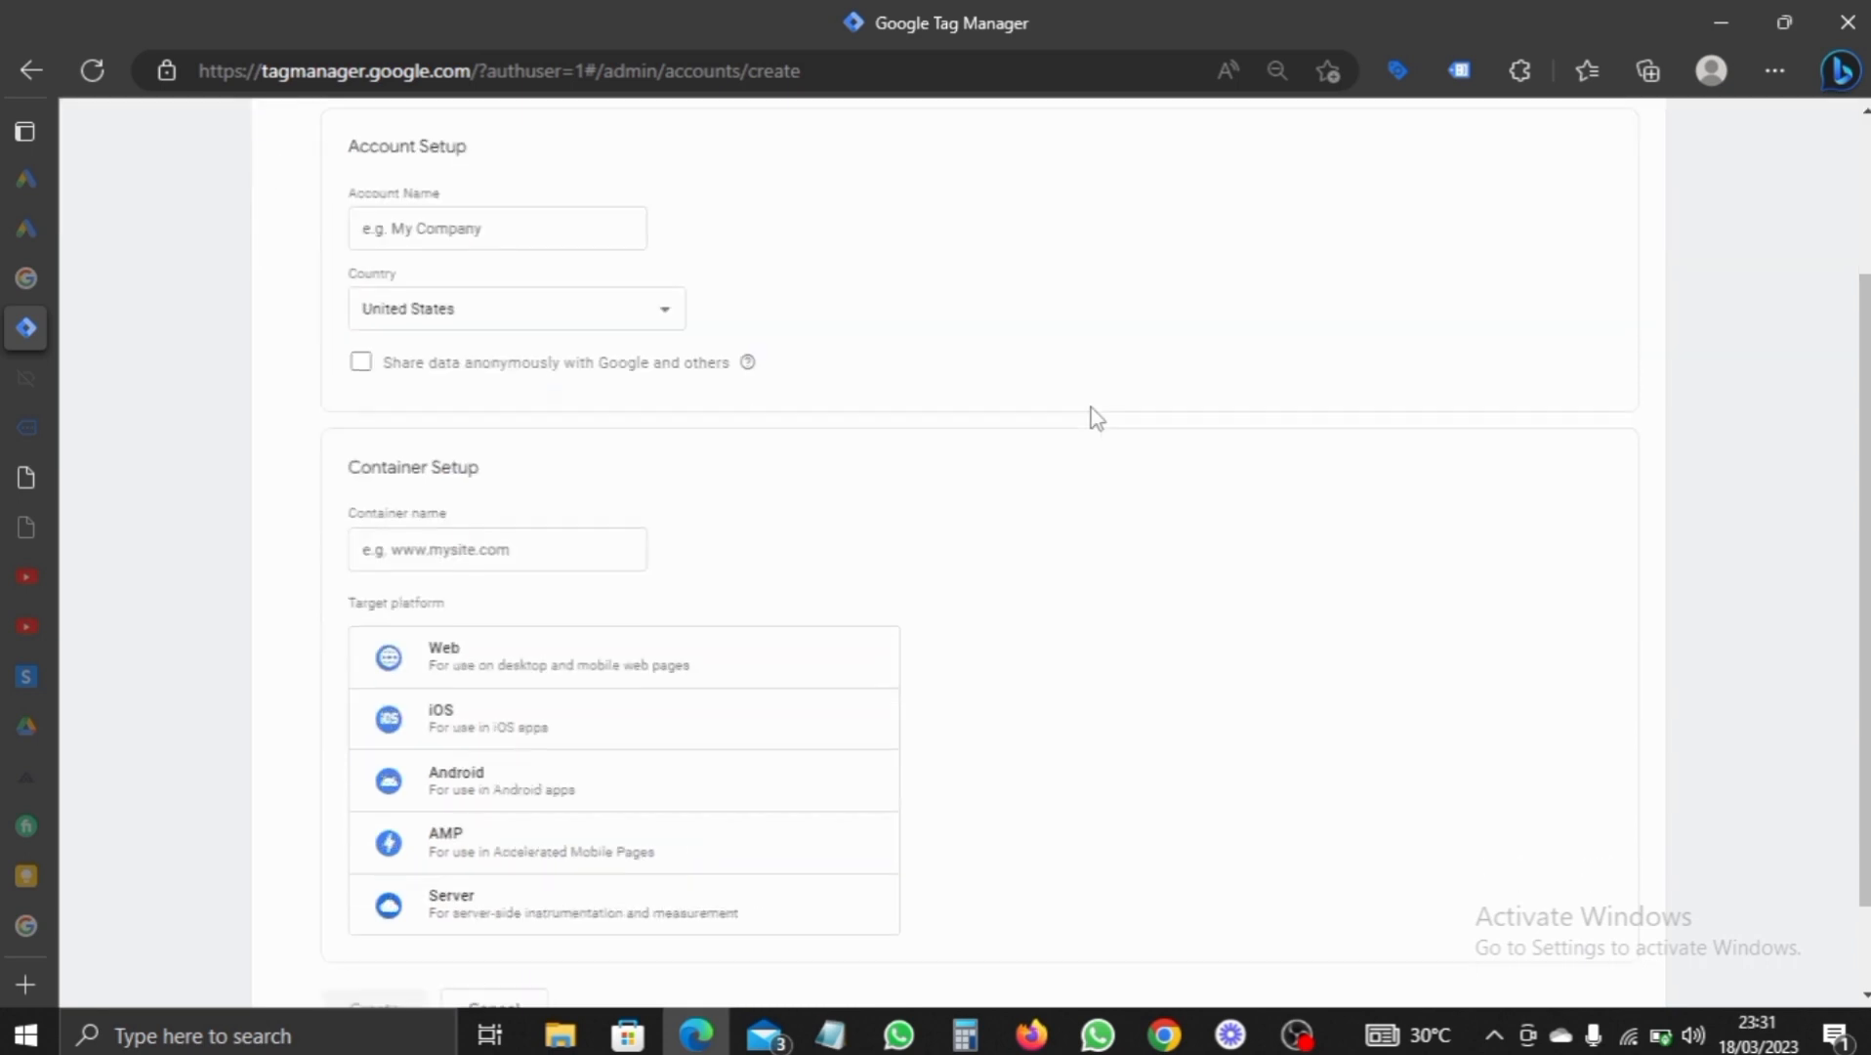
{"action": "scroll", "coordinate": [614, 404], "scroll_direction": "up", "scroll_amount": 2}
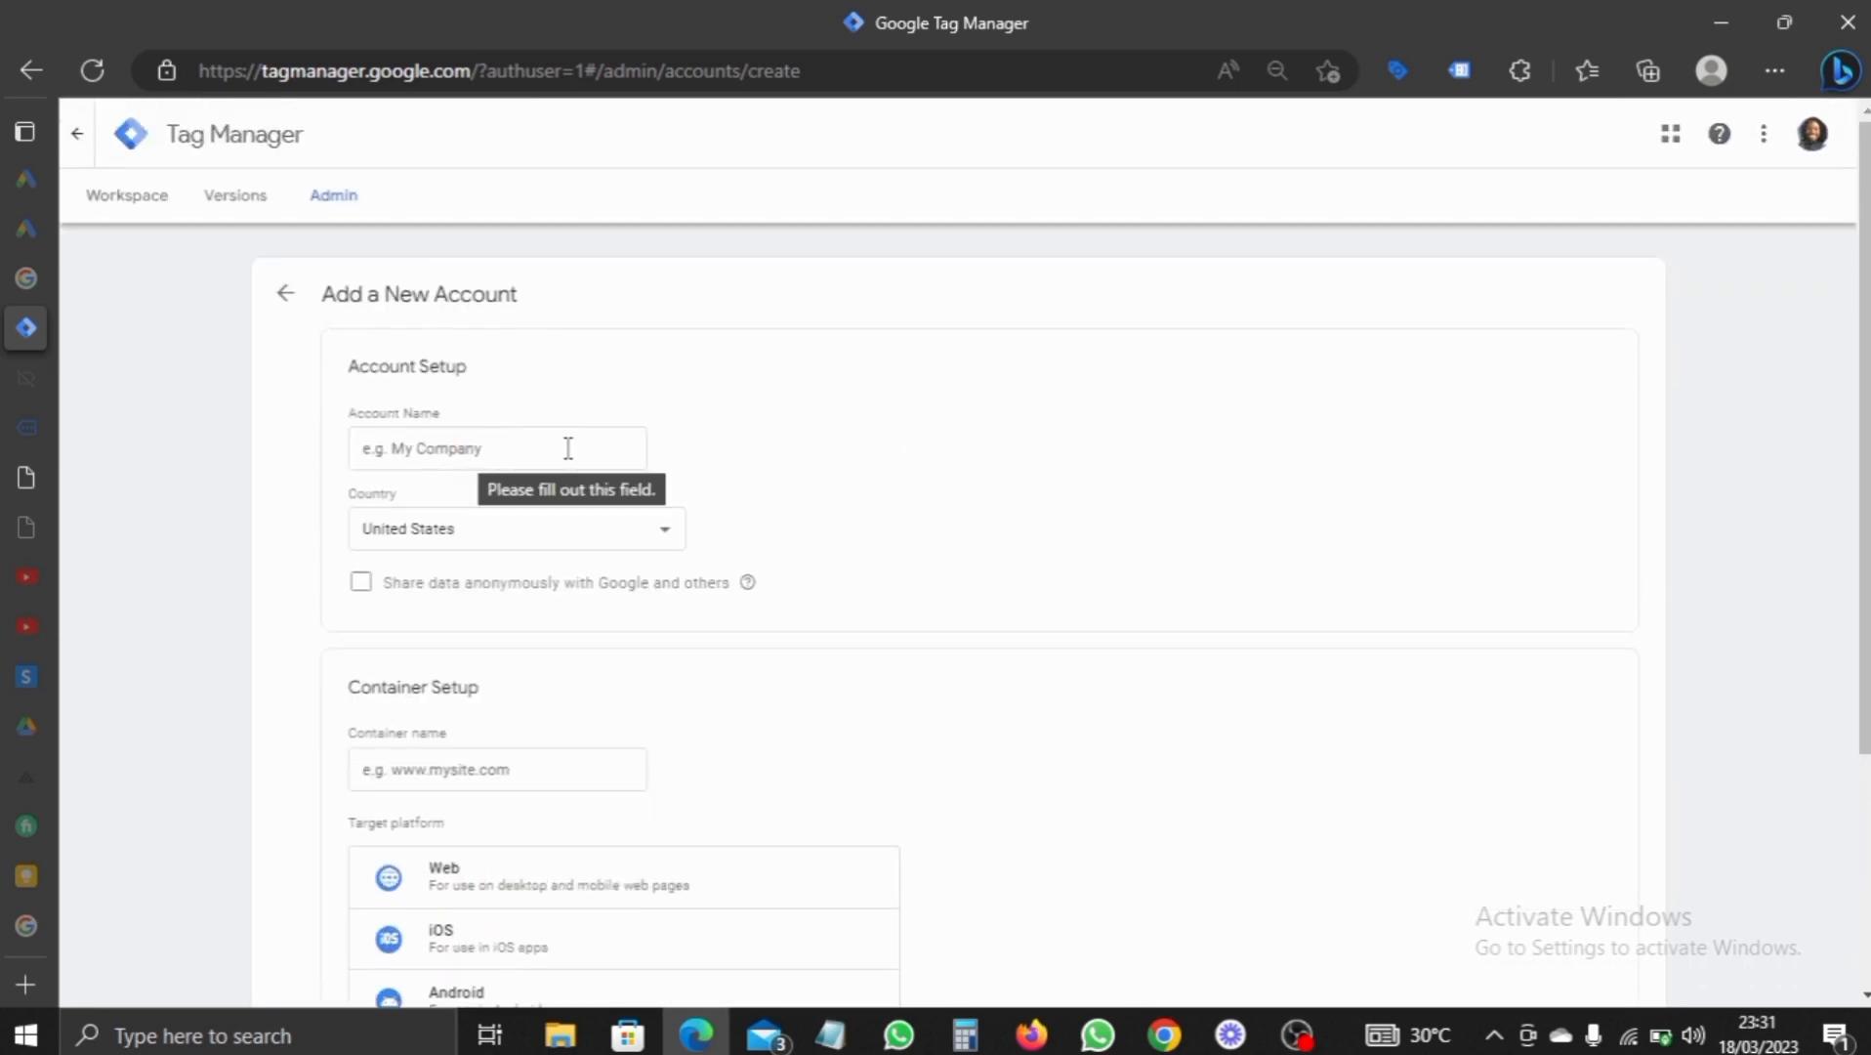
{"action": "scroll", "coordinate": [567, 430], "scroll_direction": "down", "scroll_amount": 1}
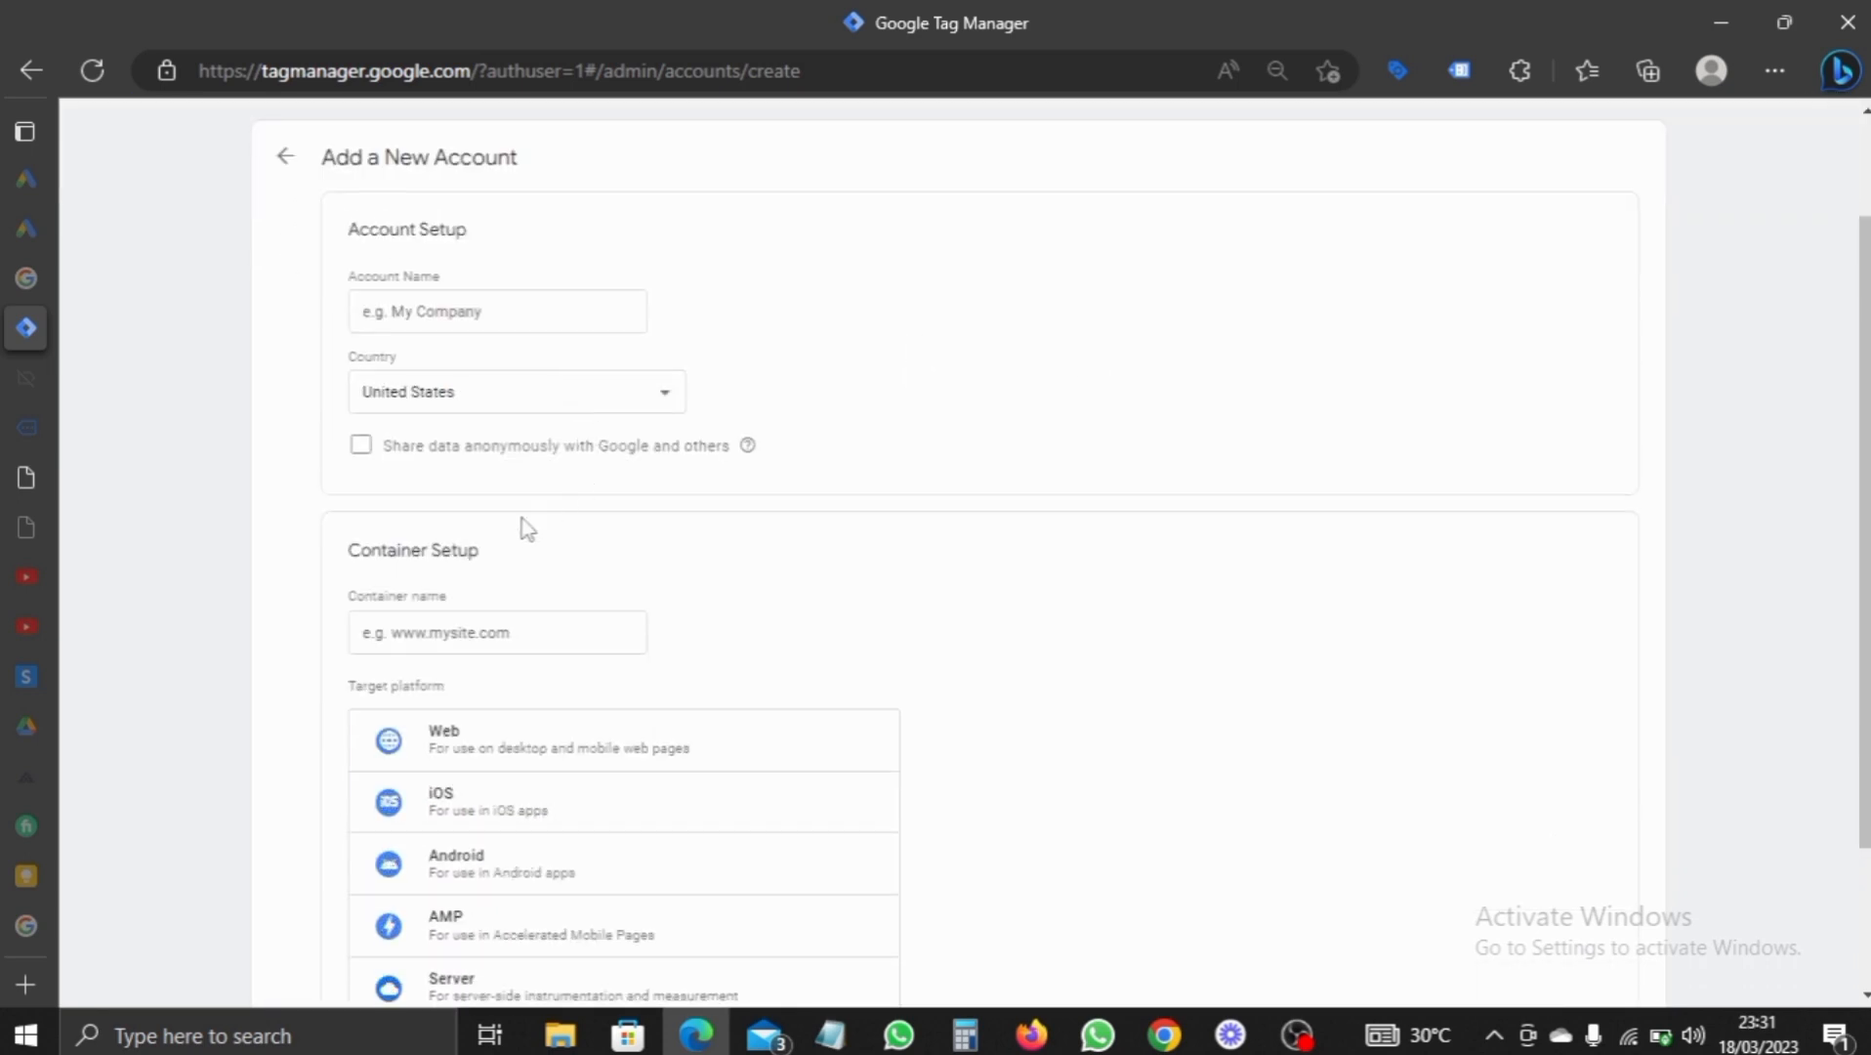
{"action": "scroll", "coordinate": [522, 530], "scroll_direction": "down", "scroll_amount": 1}
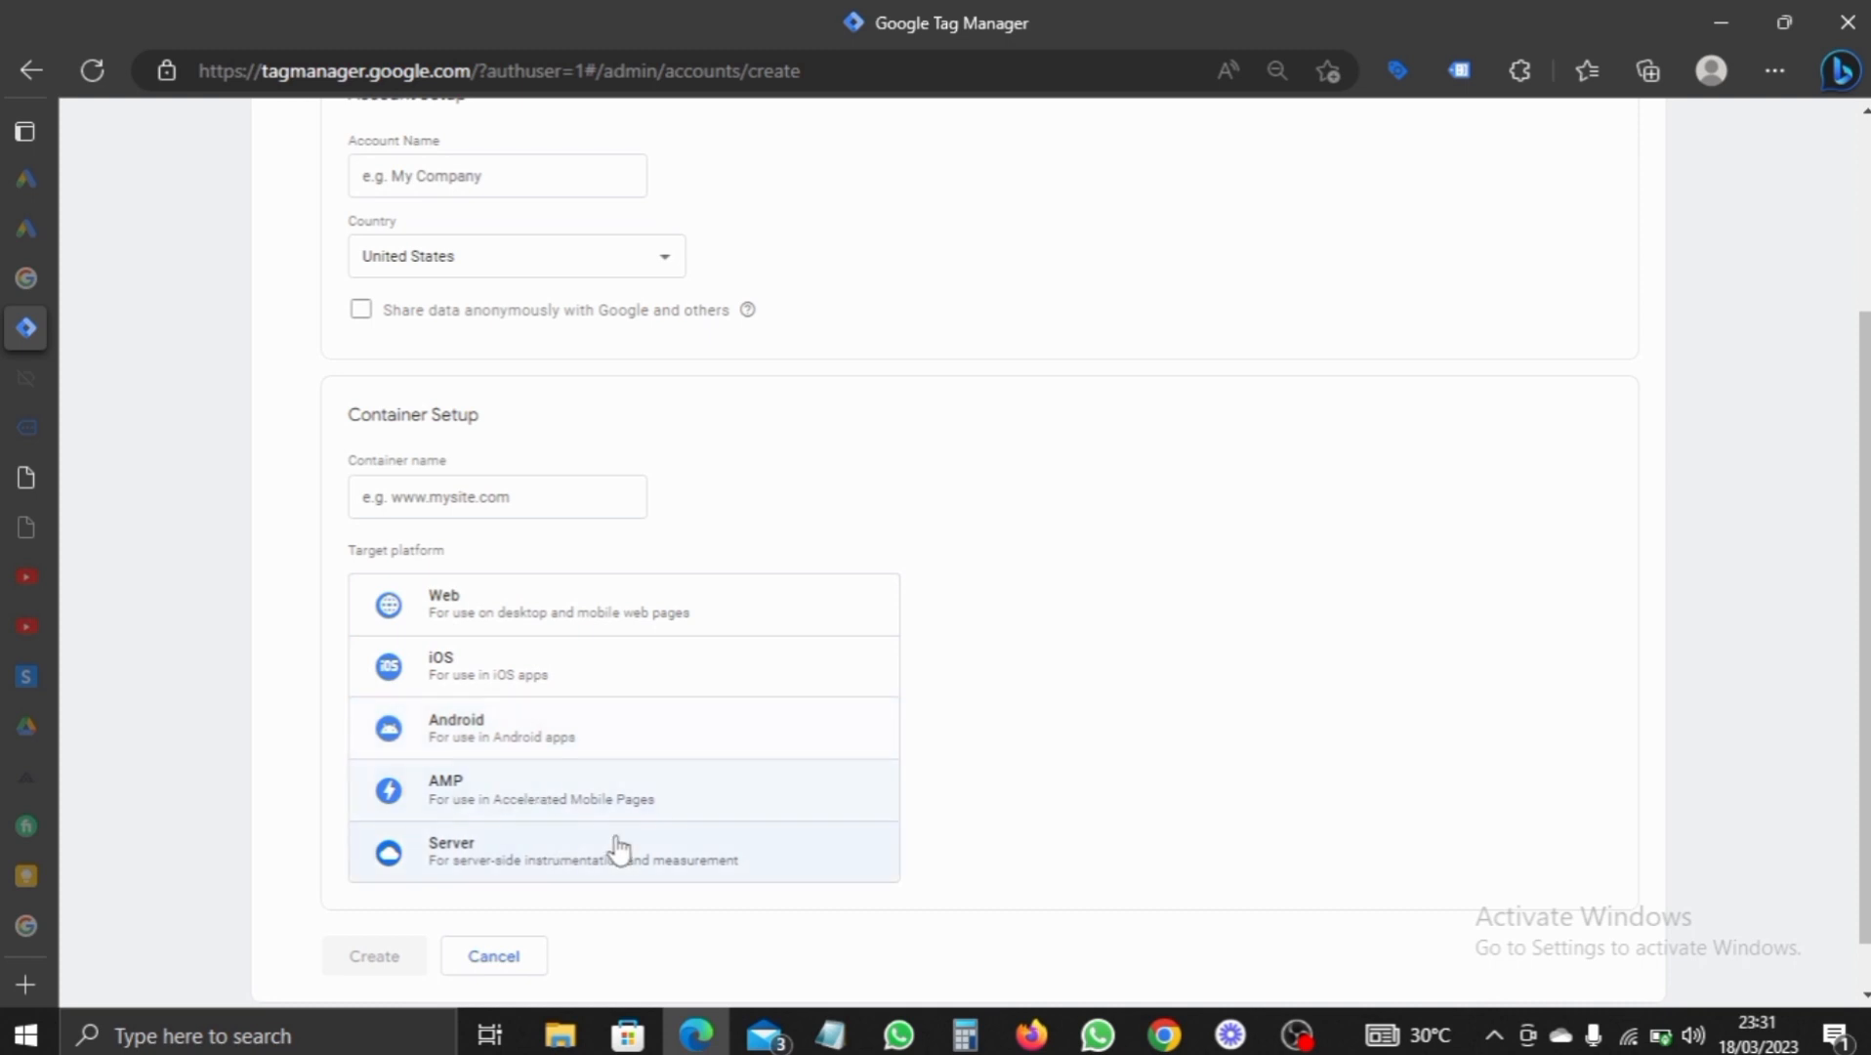
{"action": "left_click", "coordinate": [569, 857]}
{"action": "scroll", "coordinate": [962, 539], "scroll_direction": "down", "scroll_amount": 1}
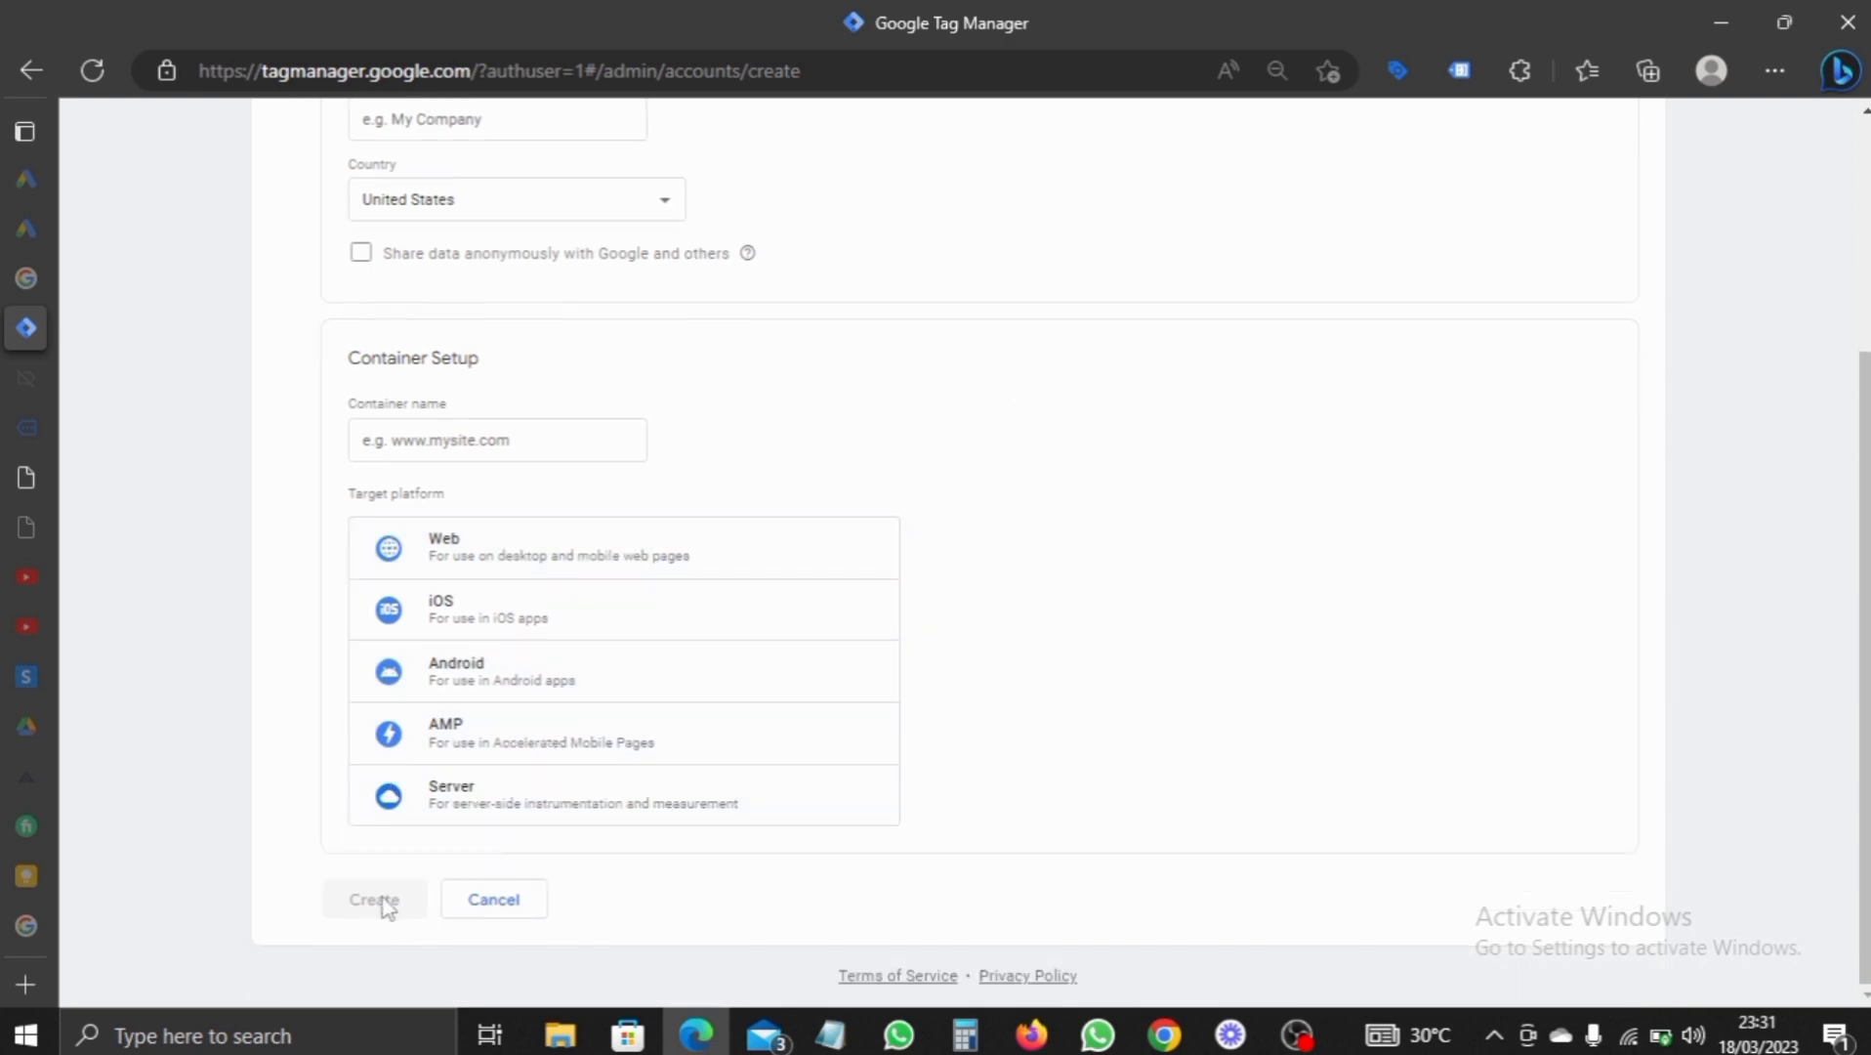
{"action": "scroll", "coordinate": [969, 583], "scroll_direction": "up", "scroll_amount": 3}
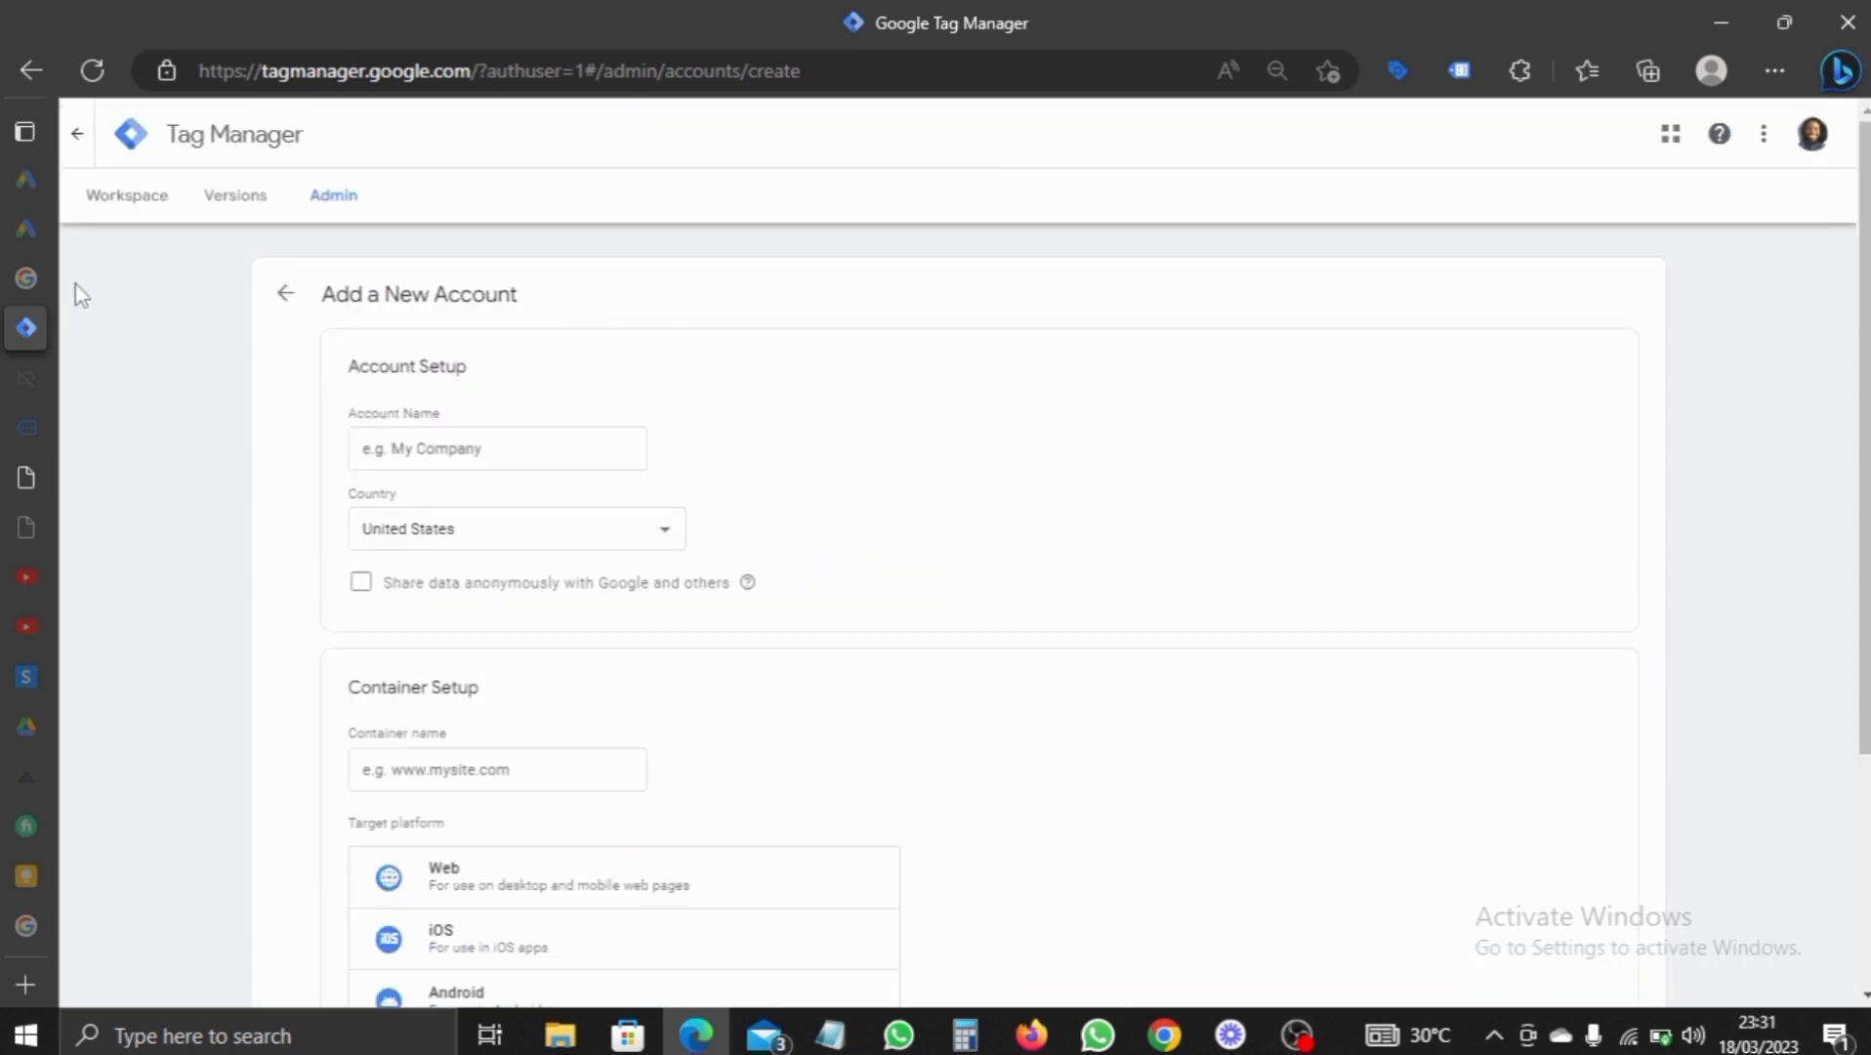
{"action": "left_click", "coordinate": [78, 137]}
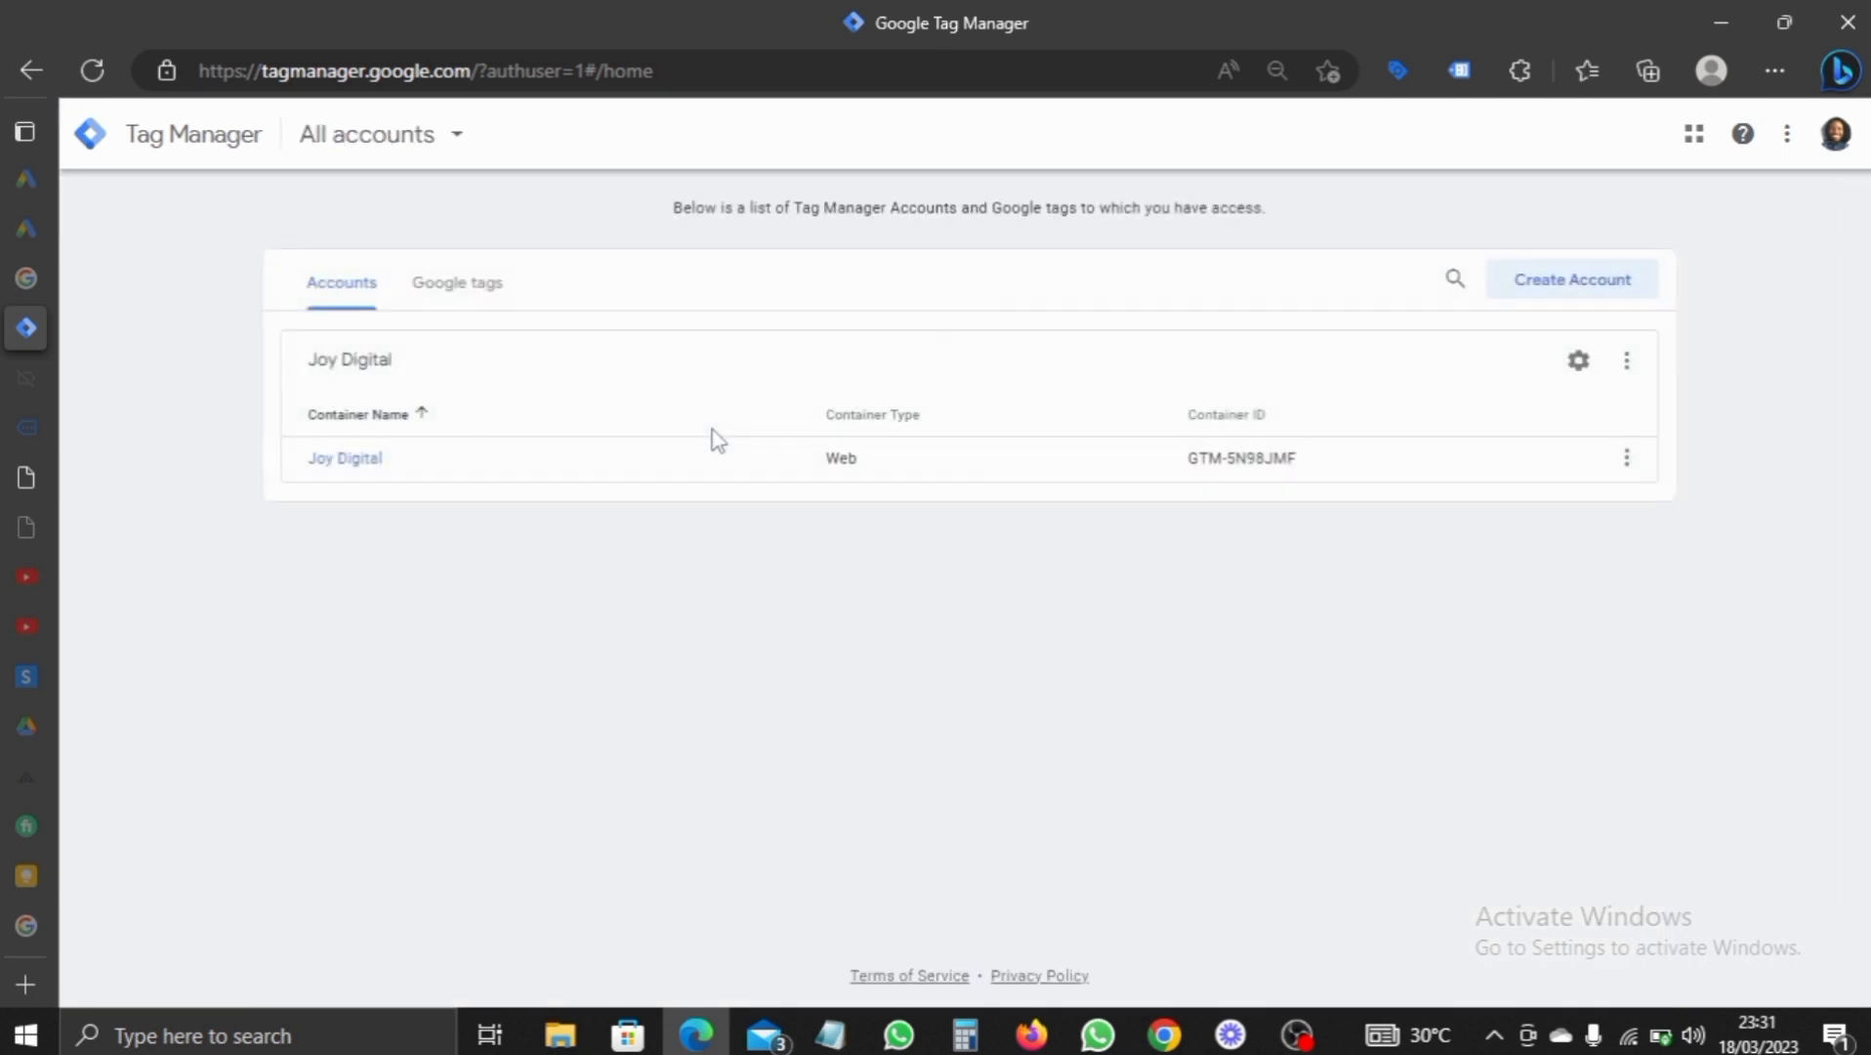
- Open the Joy Digital web container and display its Google Tag Manager installation code
{"action": "left_click", "coordinate": [373, 466]}
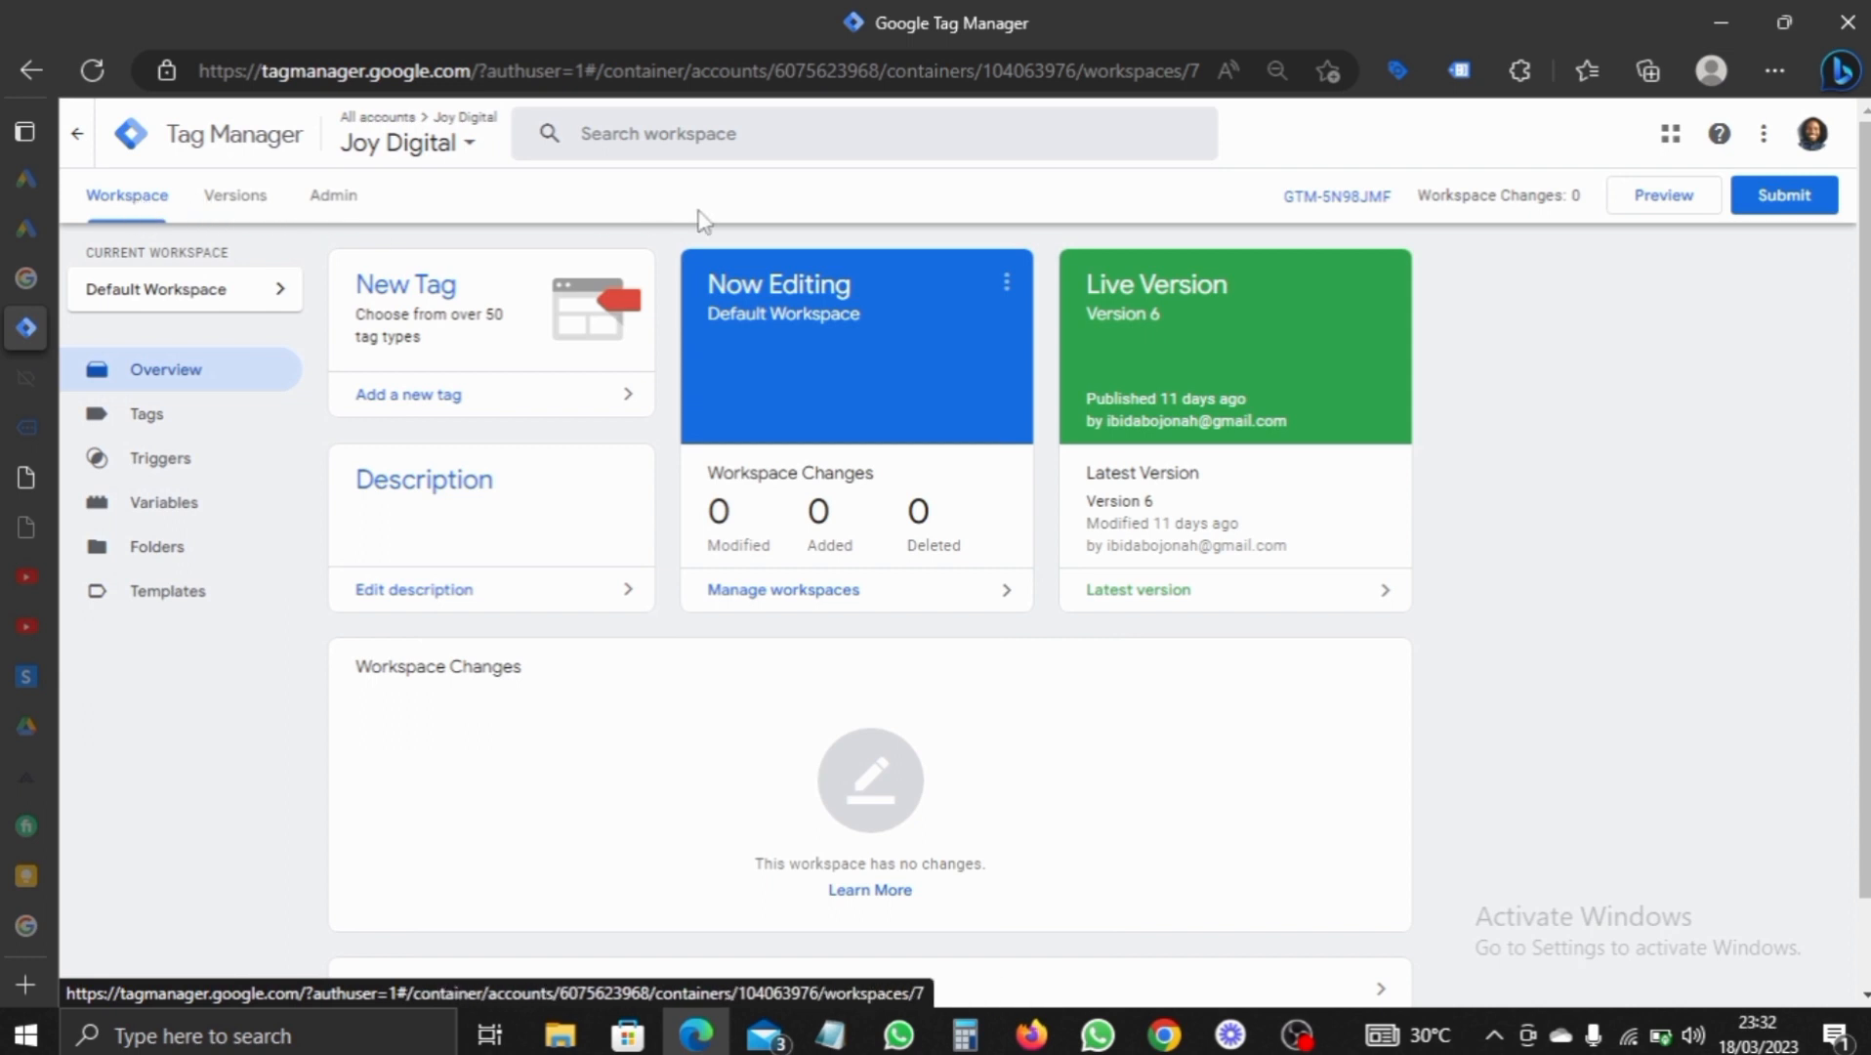
{"action": "left_click", "coordinate": [1321, 199]}
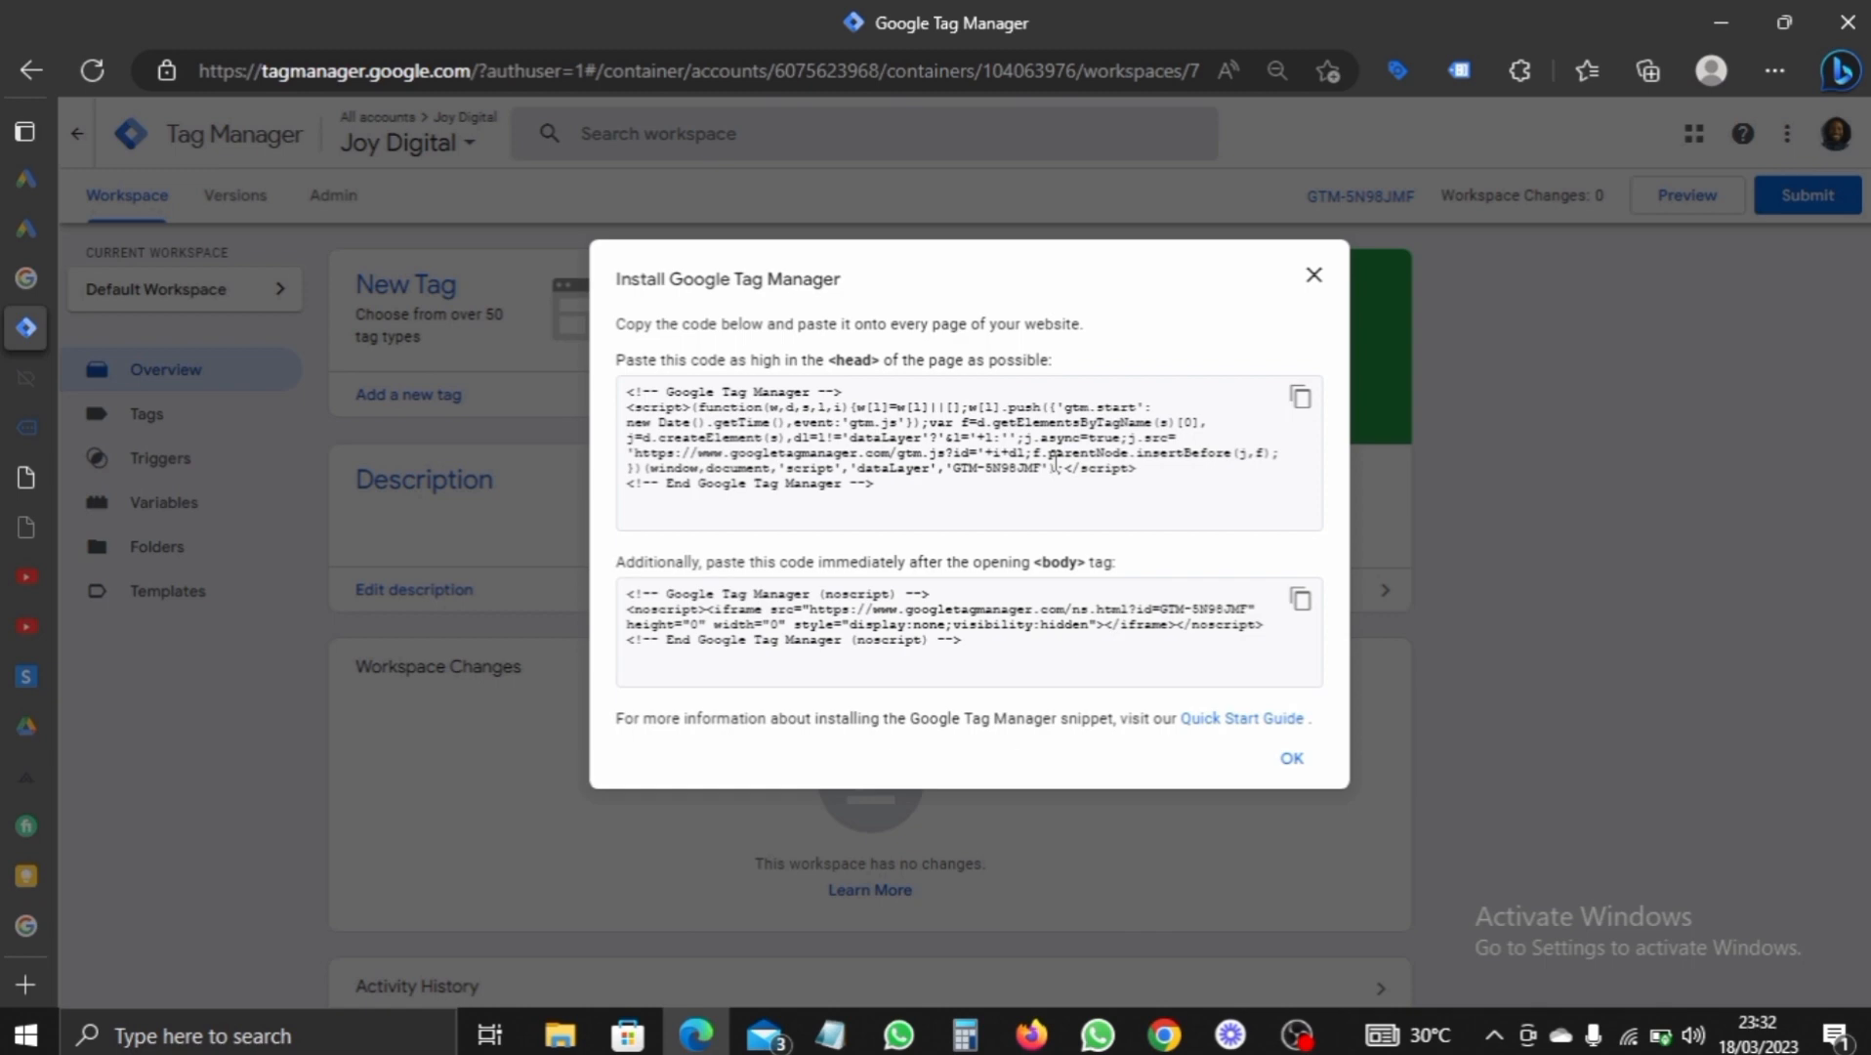
- Switch to the WordPress dashboard and search the plugins available to add for hfcm
{"action": "mouse_move", "coordinate": [19, 278]}
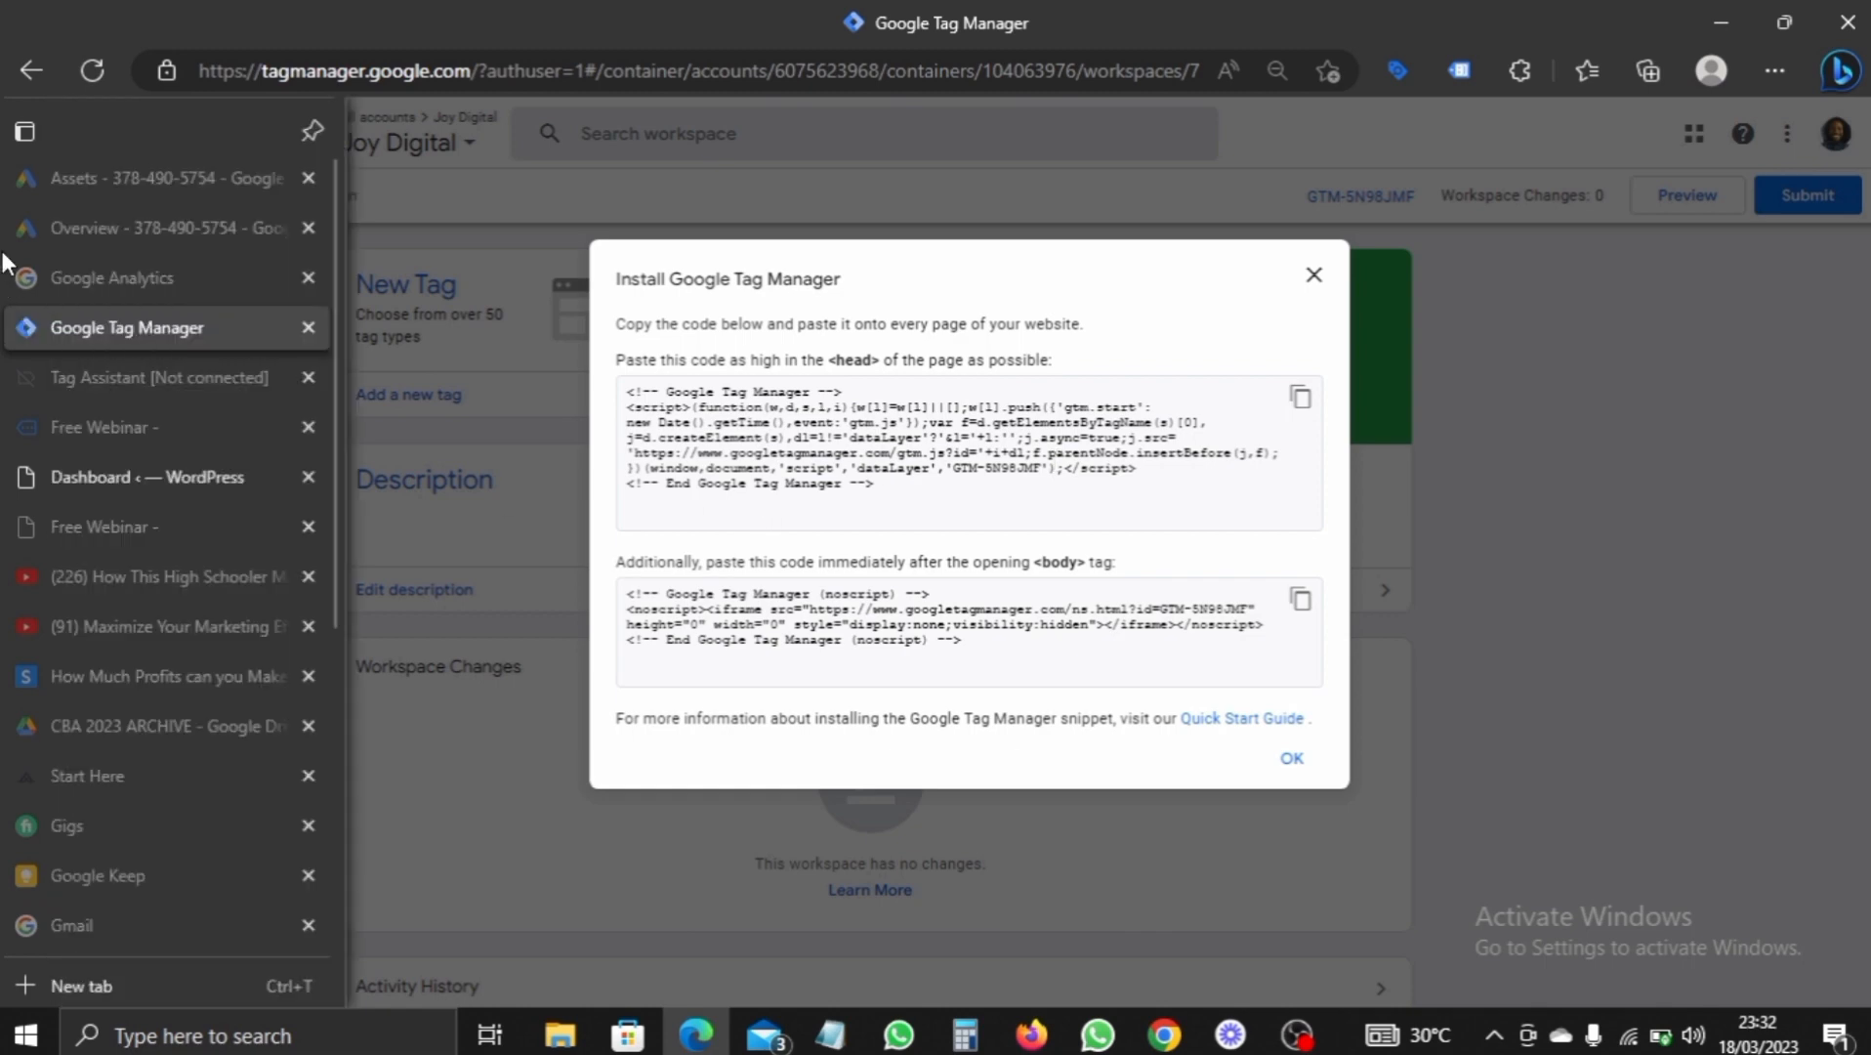
{"action": "left_click", "coordinate": [109, 475]}
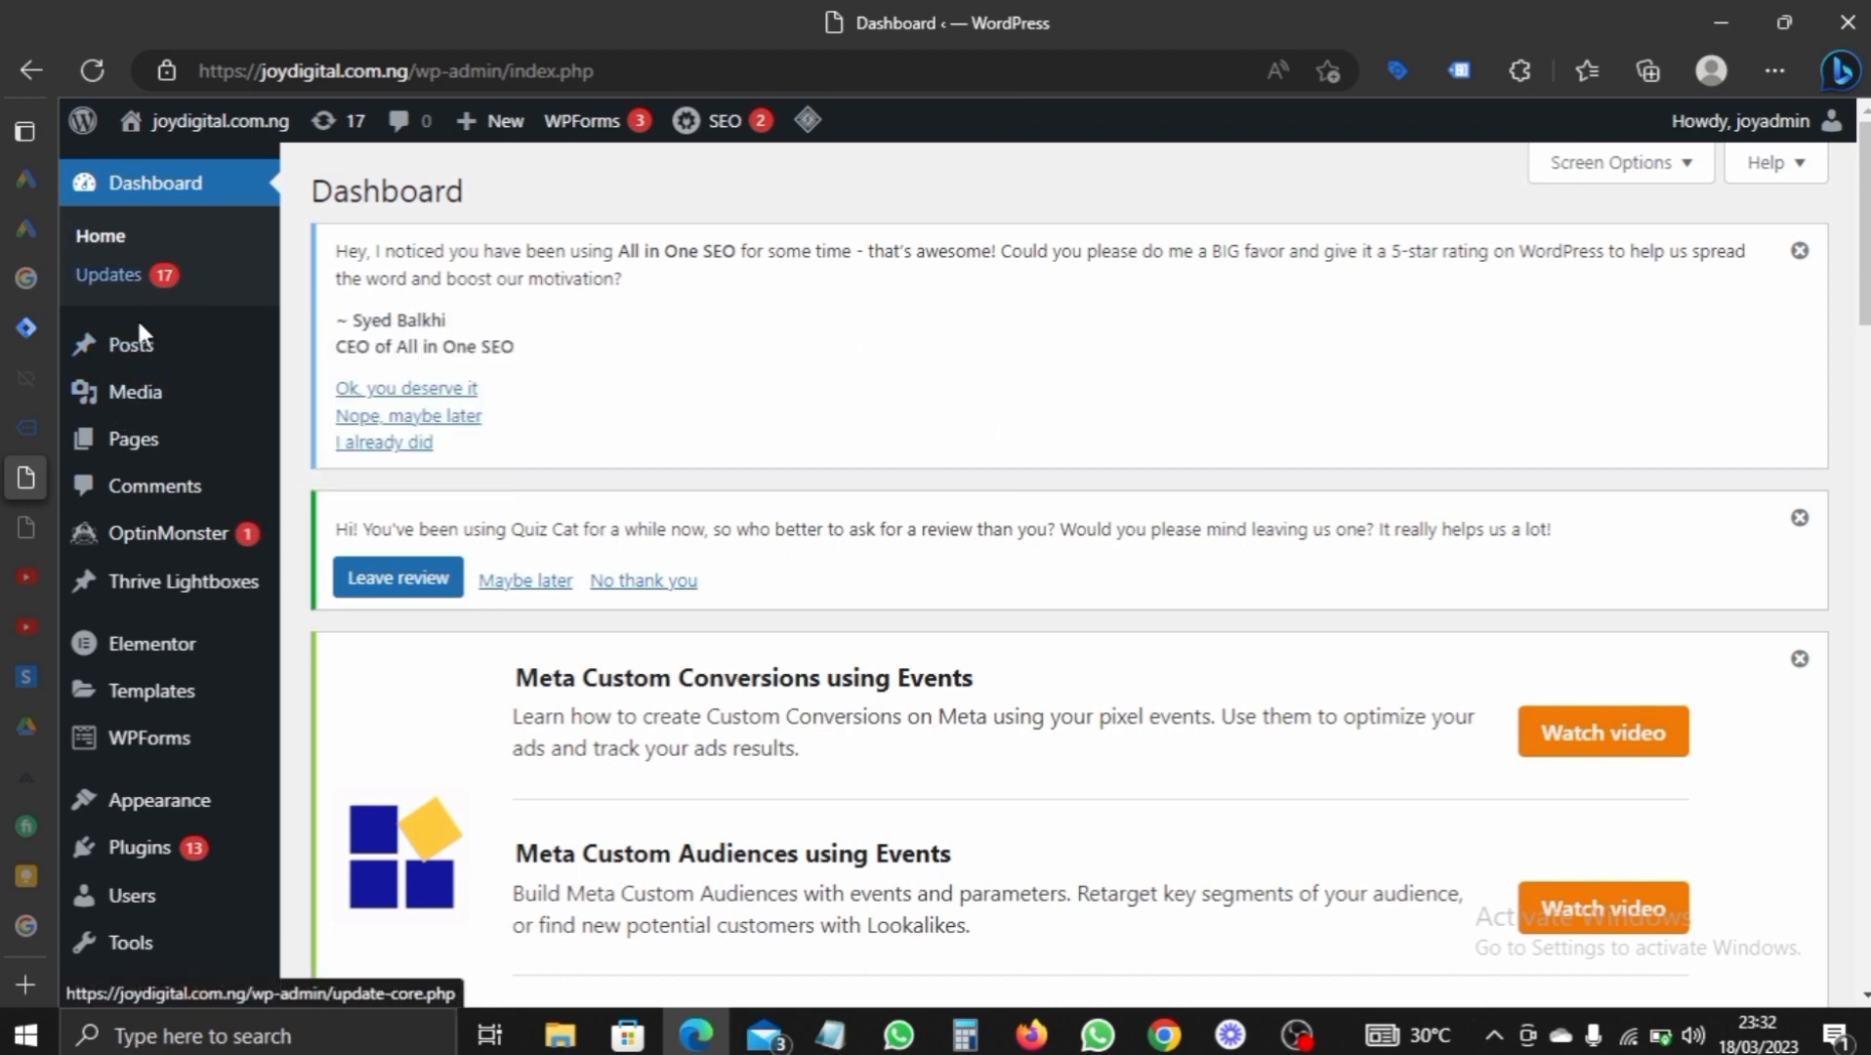
{"action": "mouse_move", "coordinate": [182, 852]}
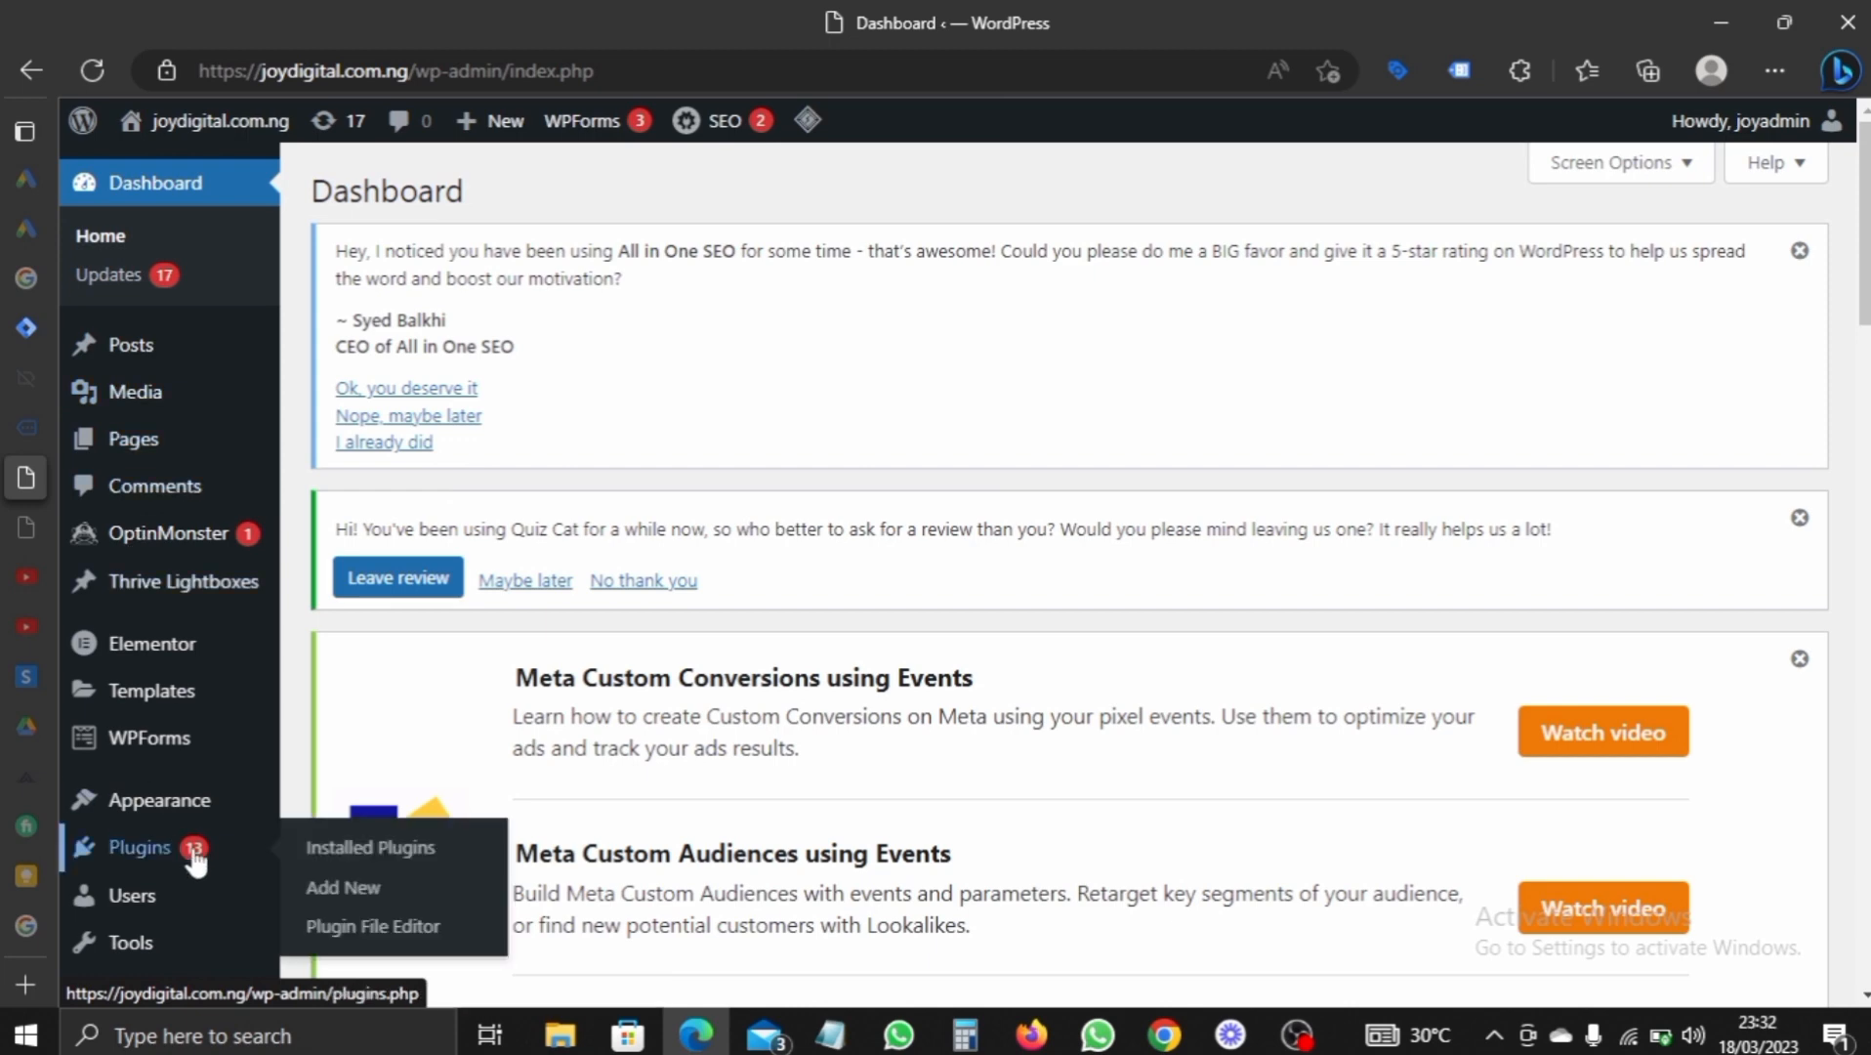
{"action": "left_click", "coordinate": [364, 903]}
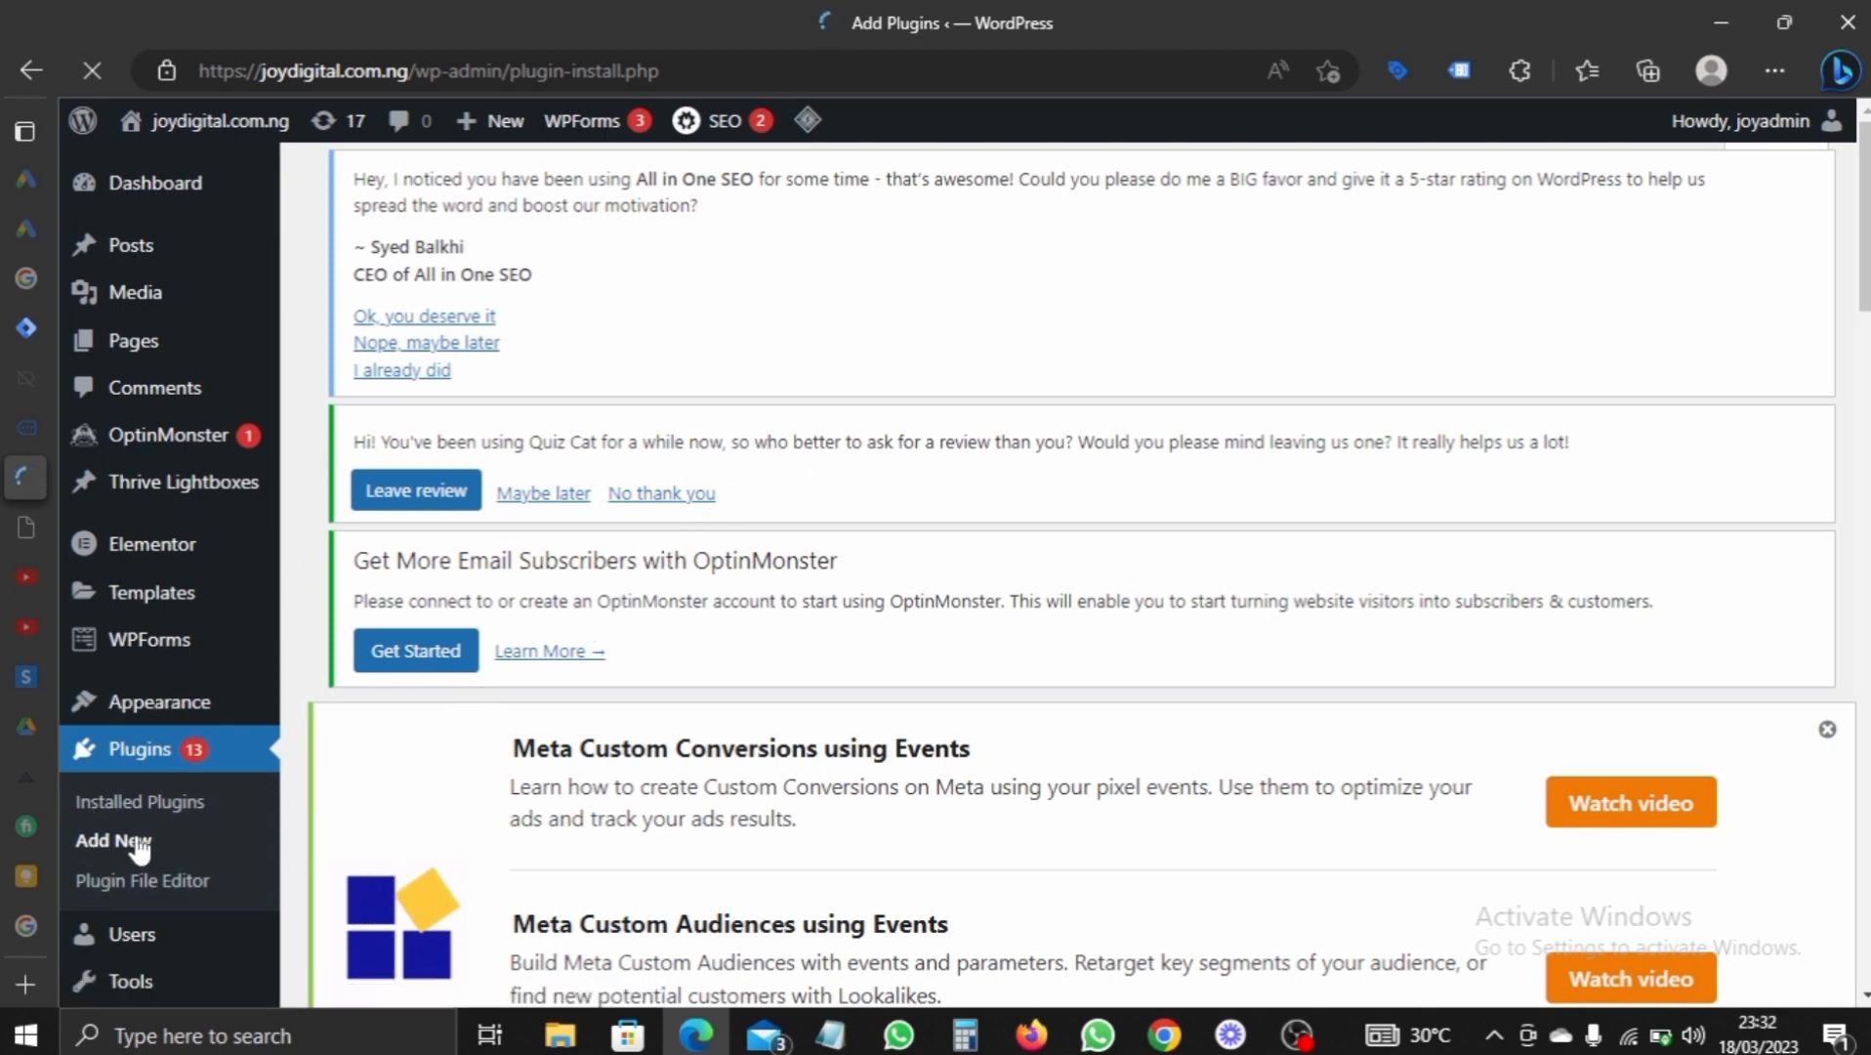
{"action": "scroll", "coordinate": [1157, 420], "scroll_direction": "down", "scroll_amount": 8}
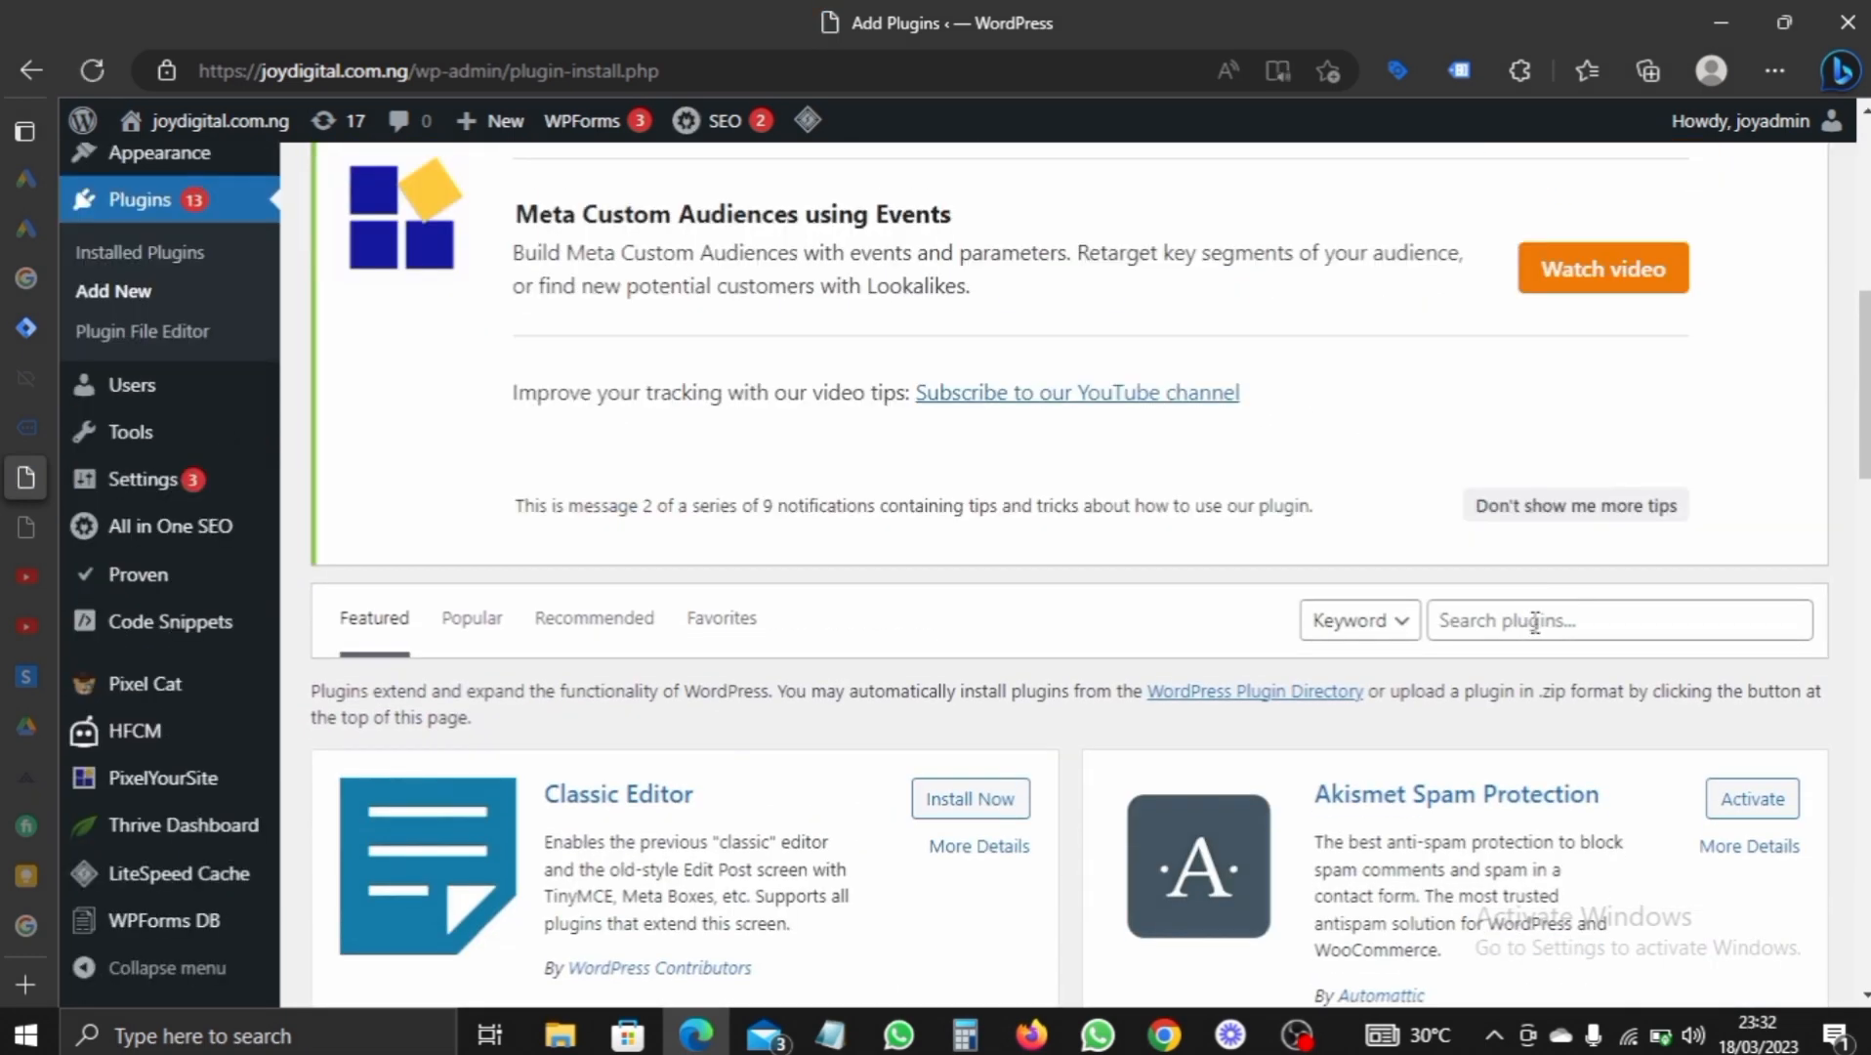
{"action": "left_click", "coordinate": [1536, 621]}
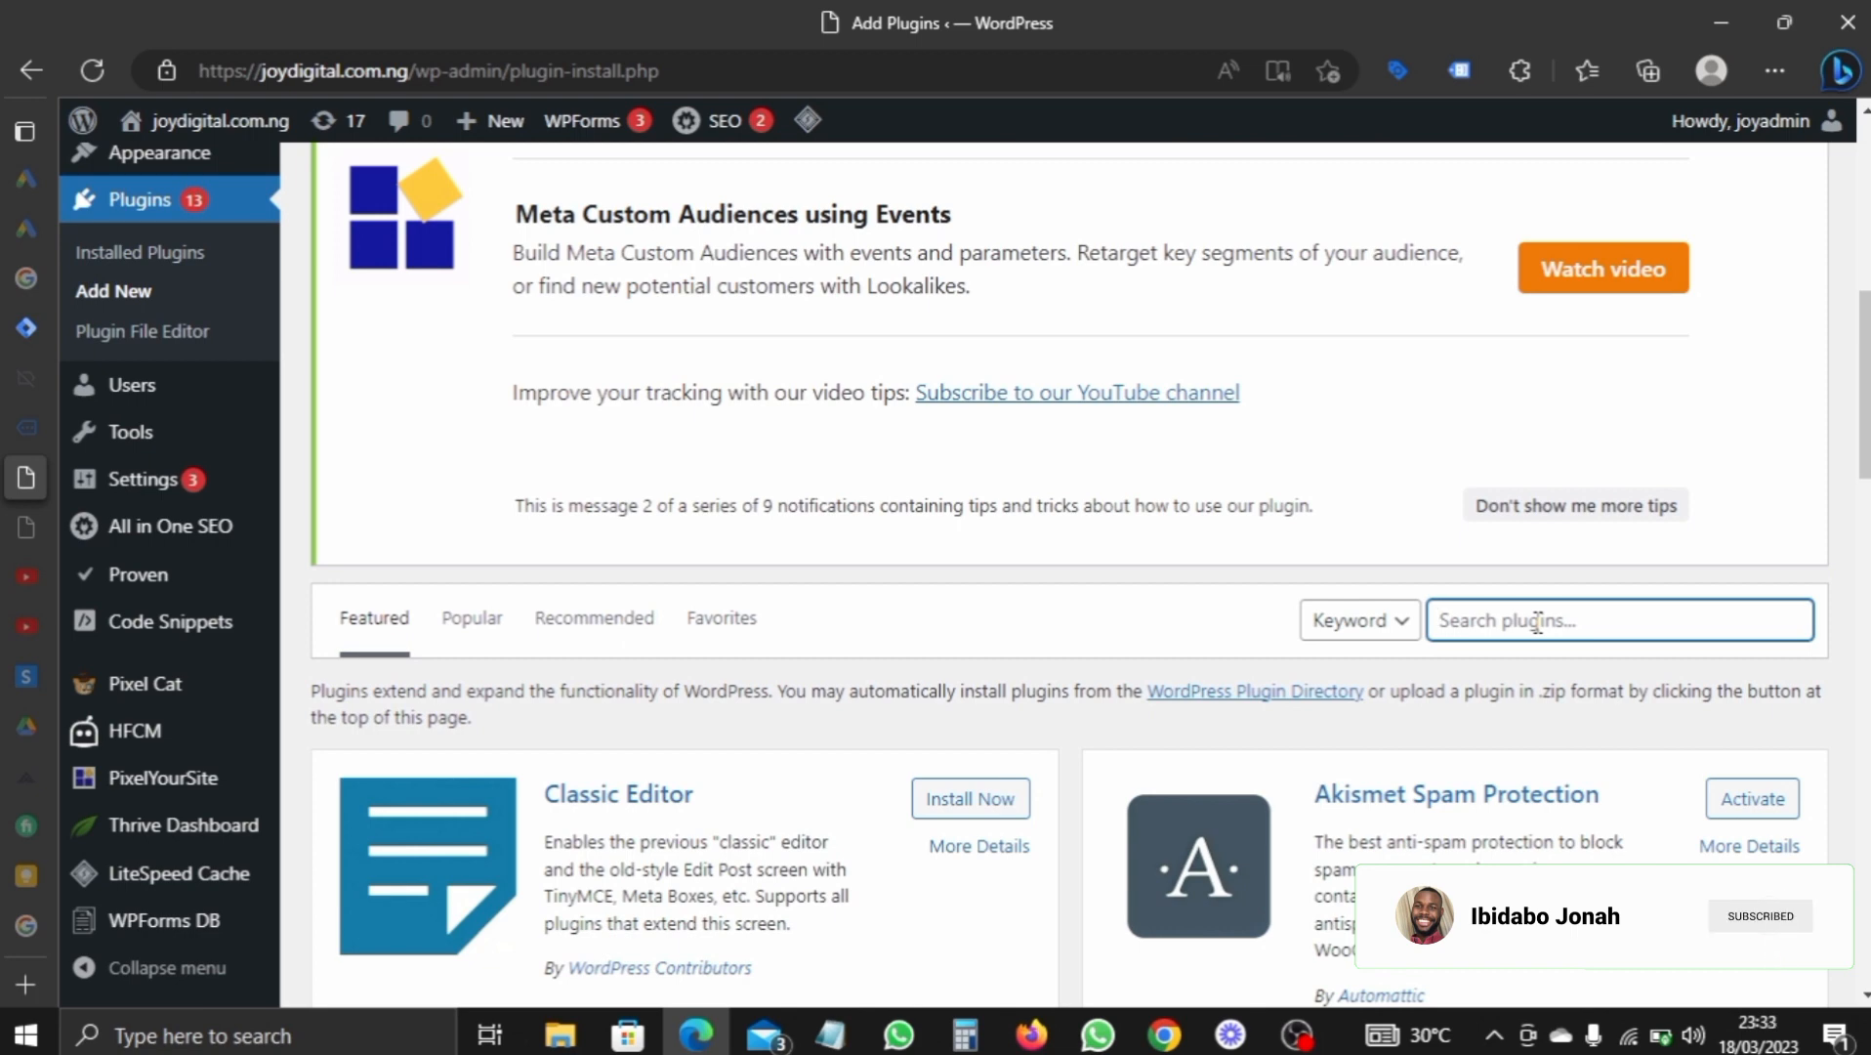
{"action": "type", "text": "hfcm"}
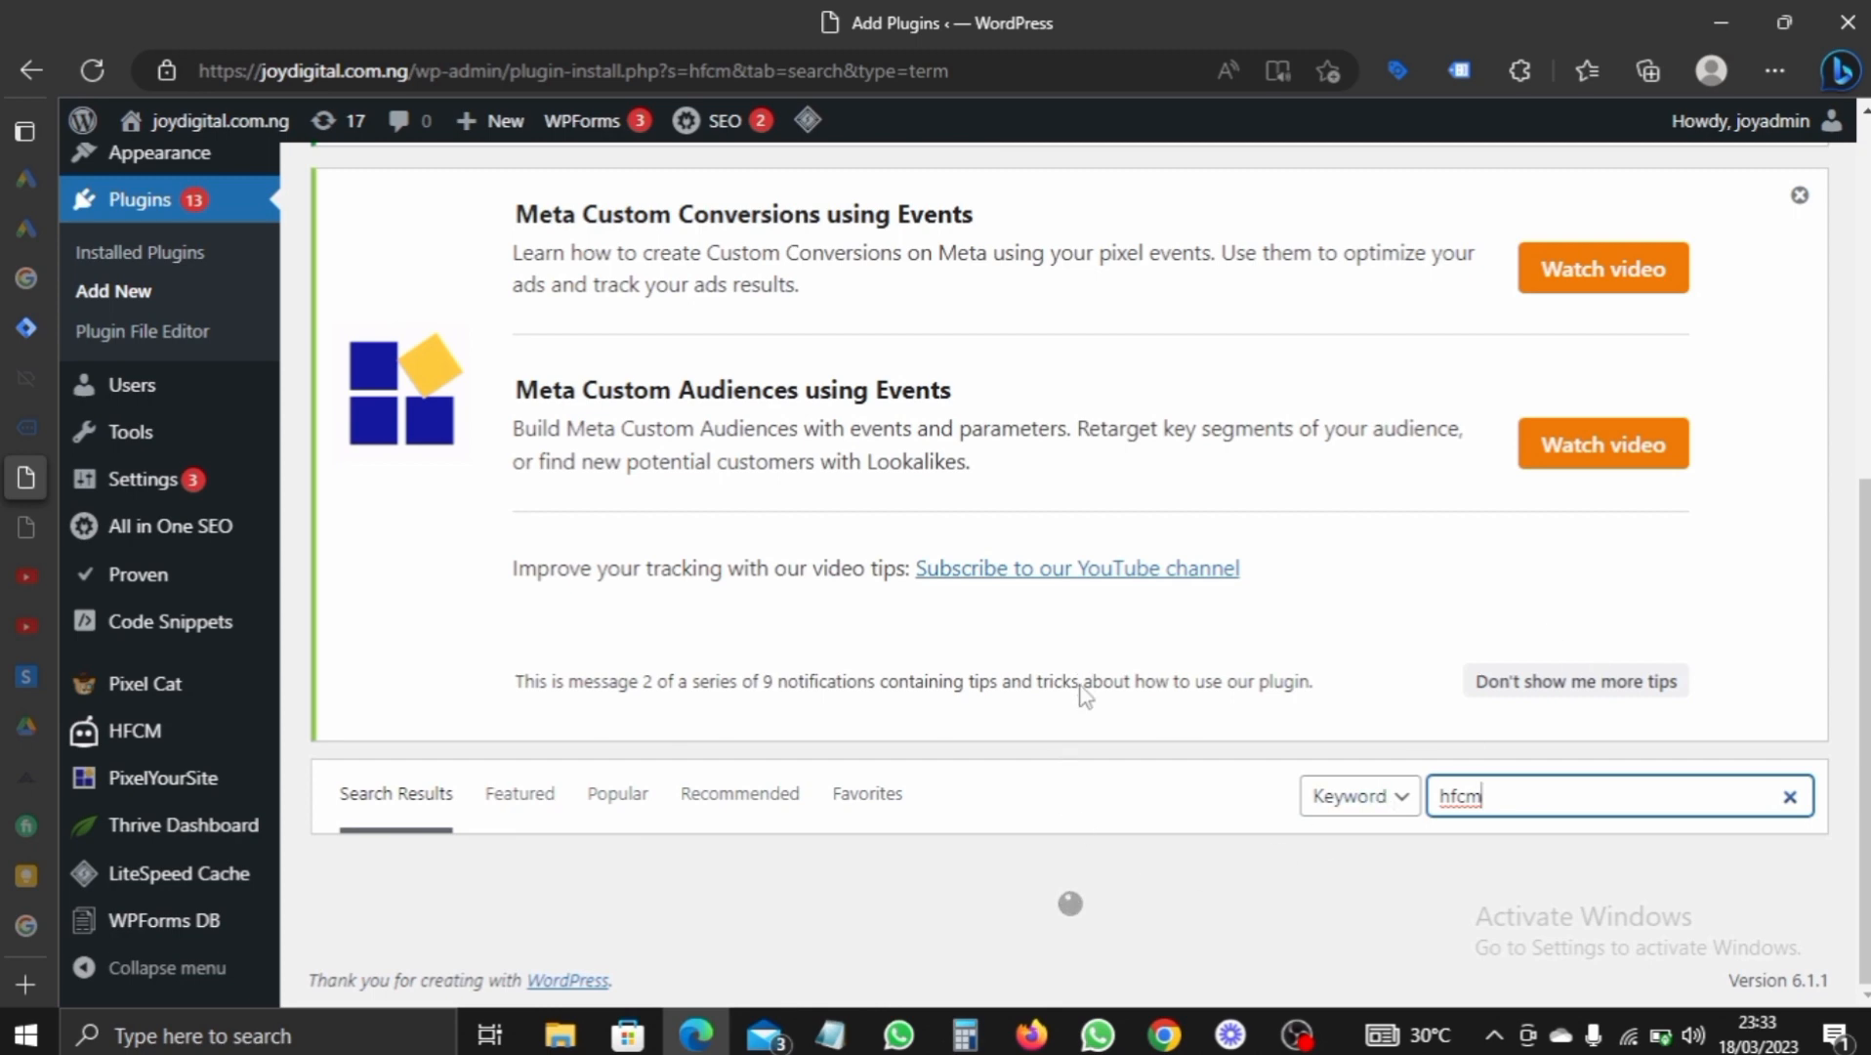
{"action": "scroll", "coordinate": [1074, 684], "scroll_direction": "down", "scroll_amount": 5}
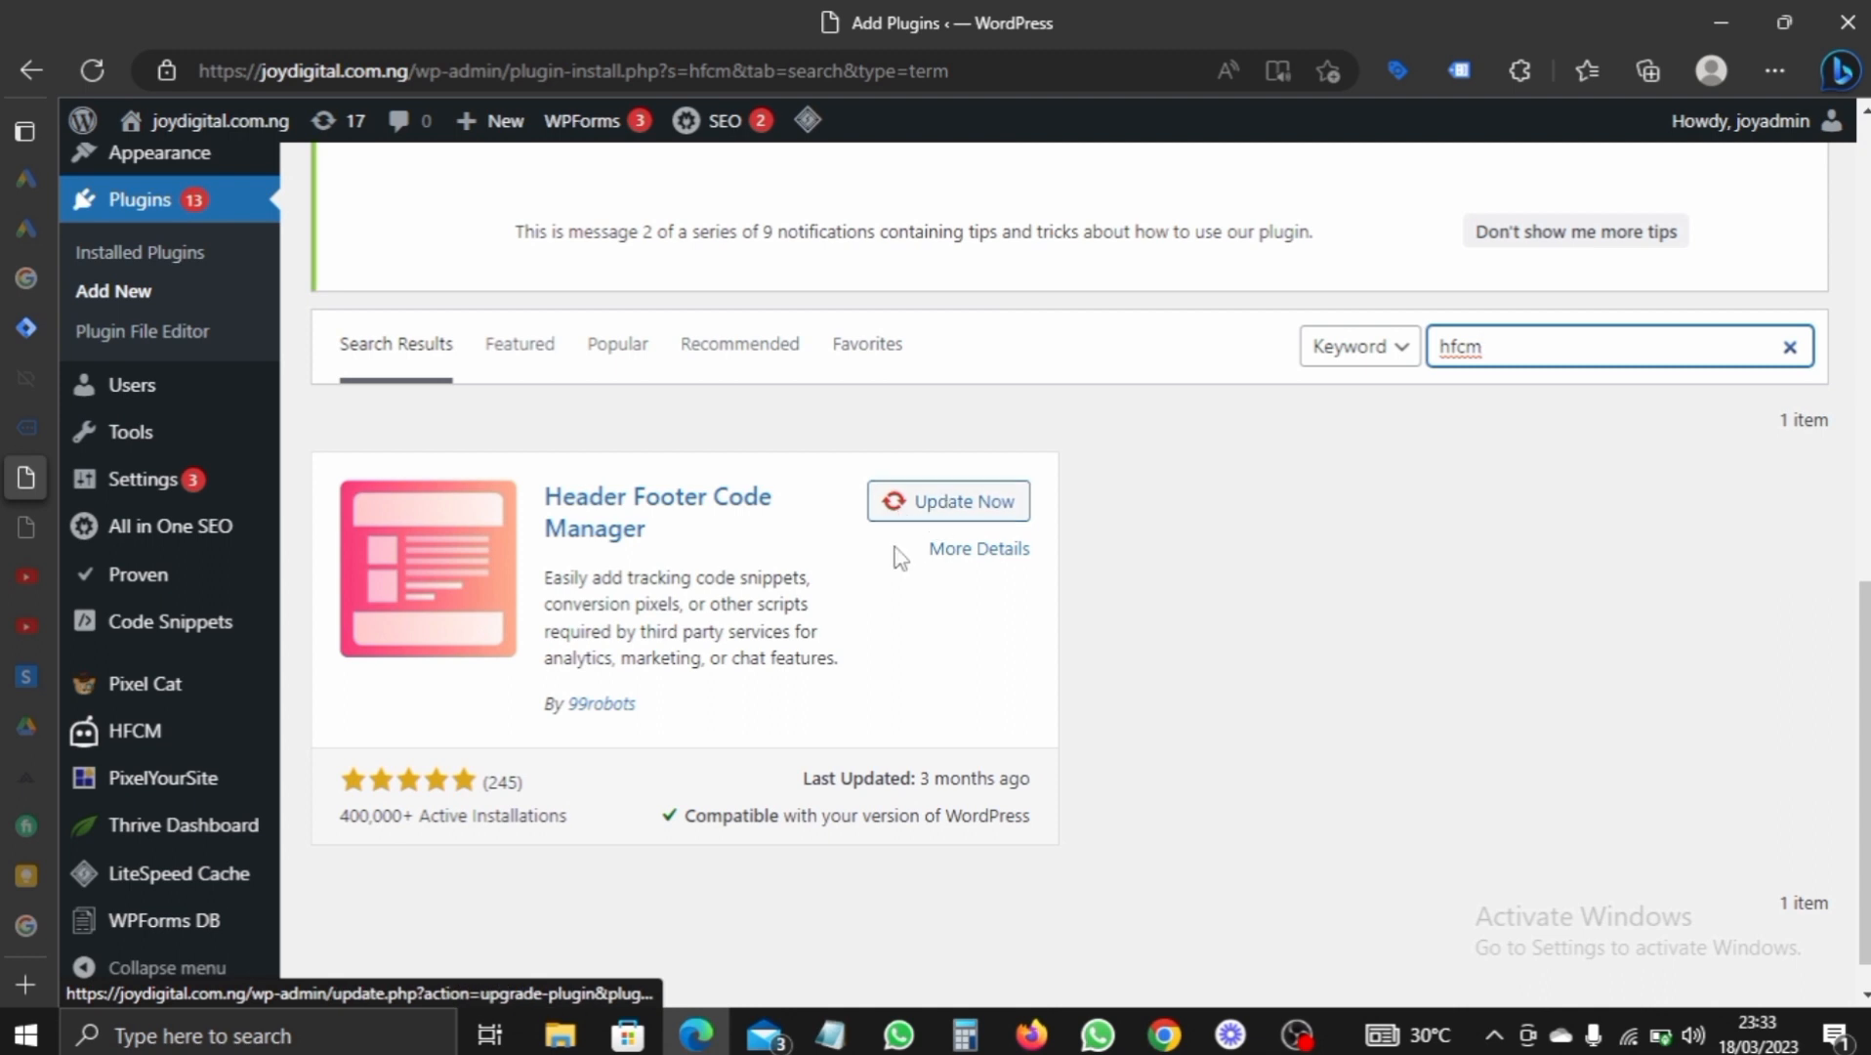
- Open the HFCM plugin's list of all snippets and bring its table into view
{"action": "mouse_move", "coordinate": [131, 713]}
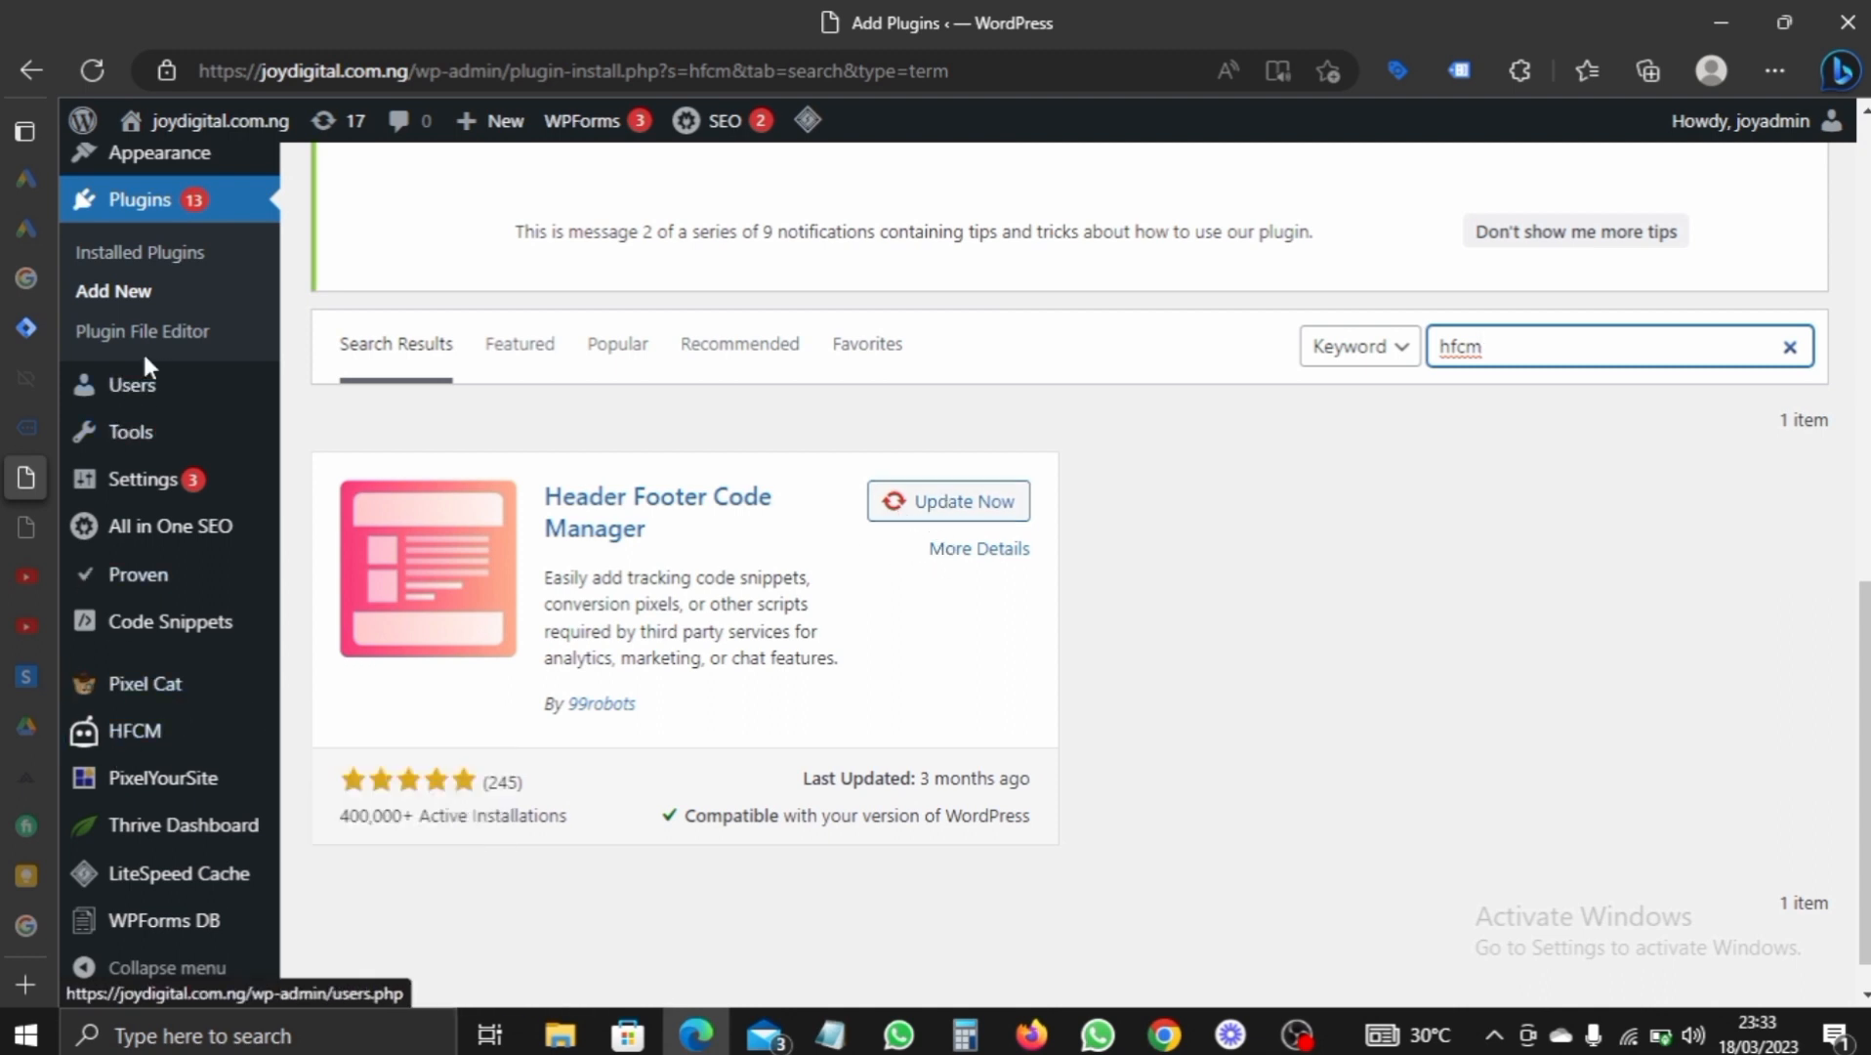
{"action": "scroll", "coordinate": [142, 350], "scroll_direction": "down", "scroll_amount": 1}
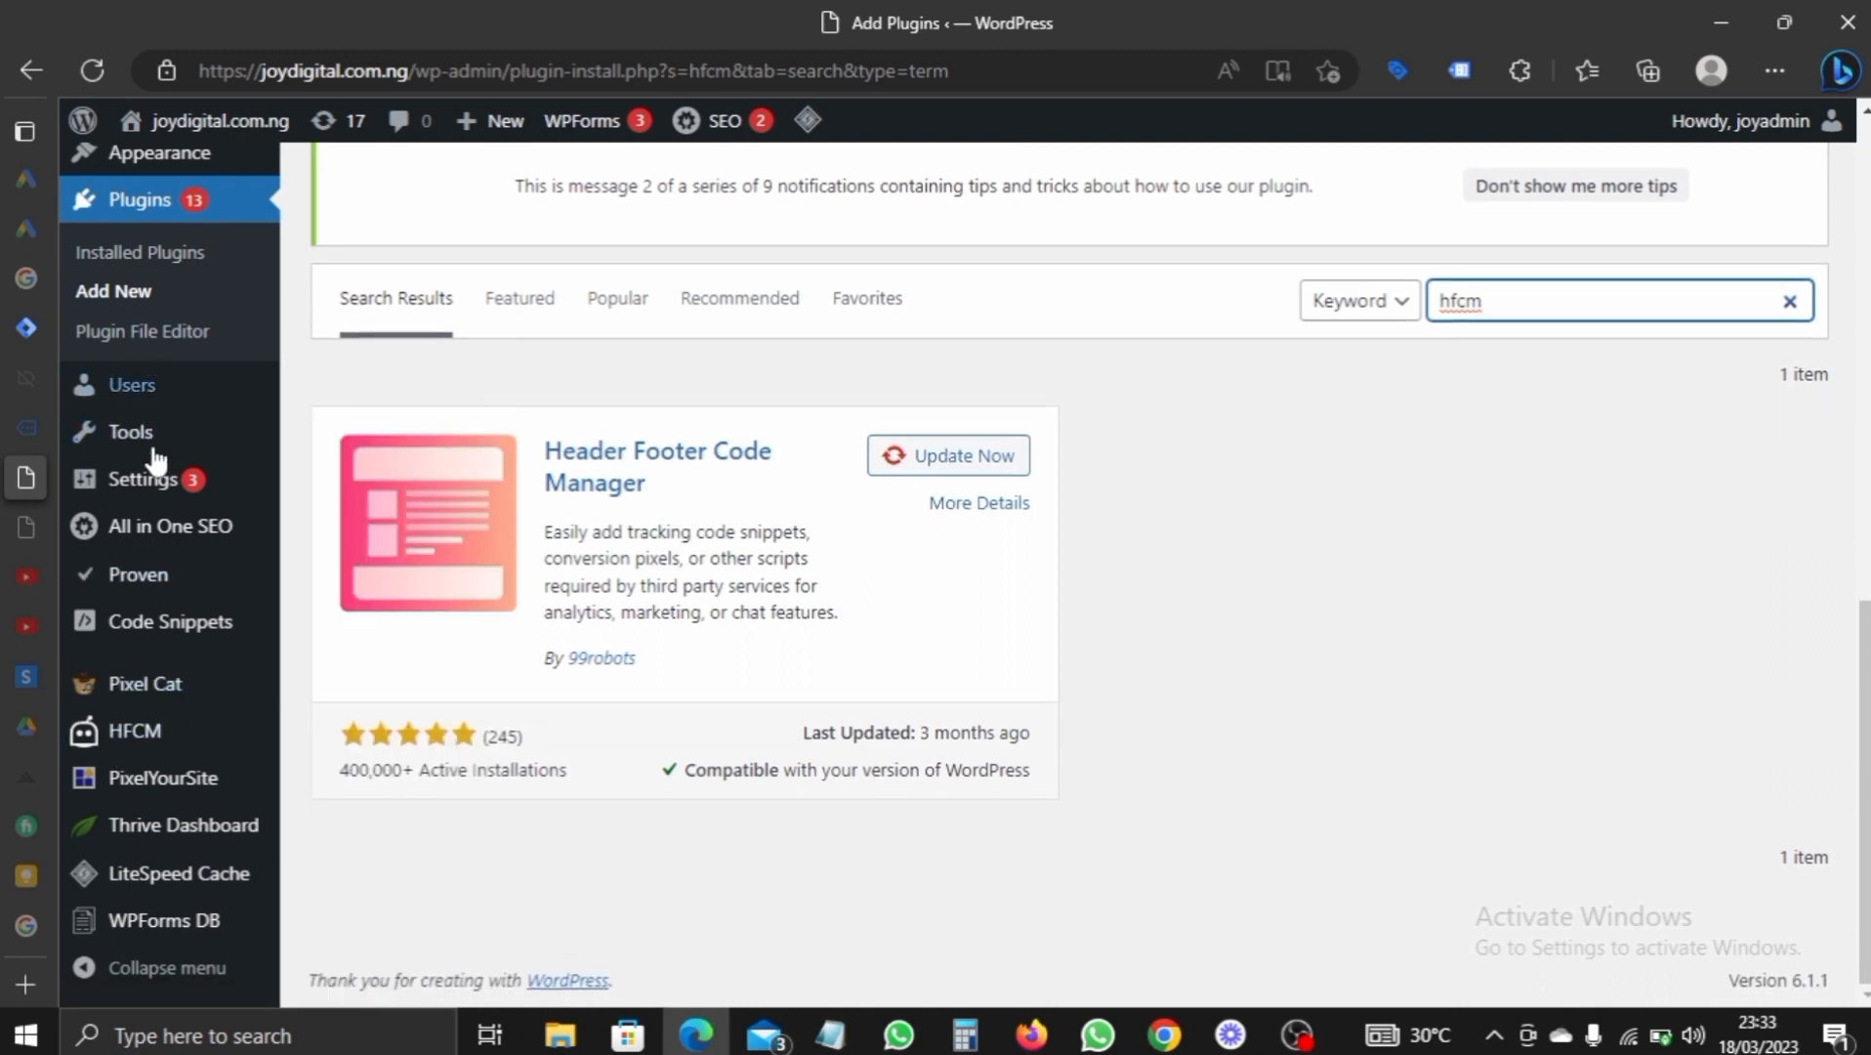
{"action": "mouse_move", "coordinate": [152, 755]}
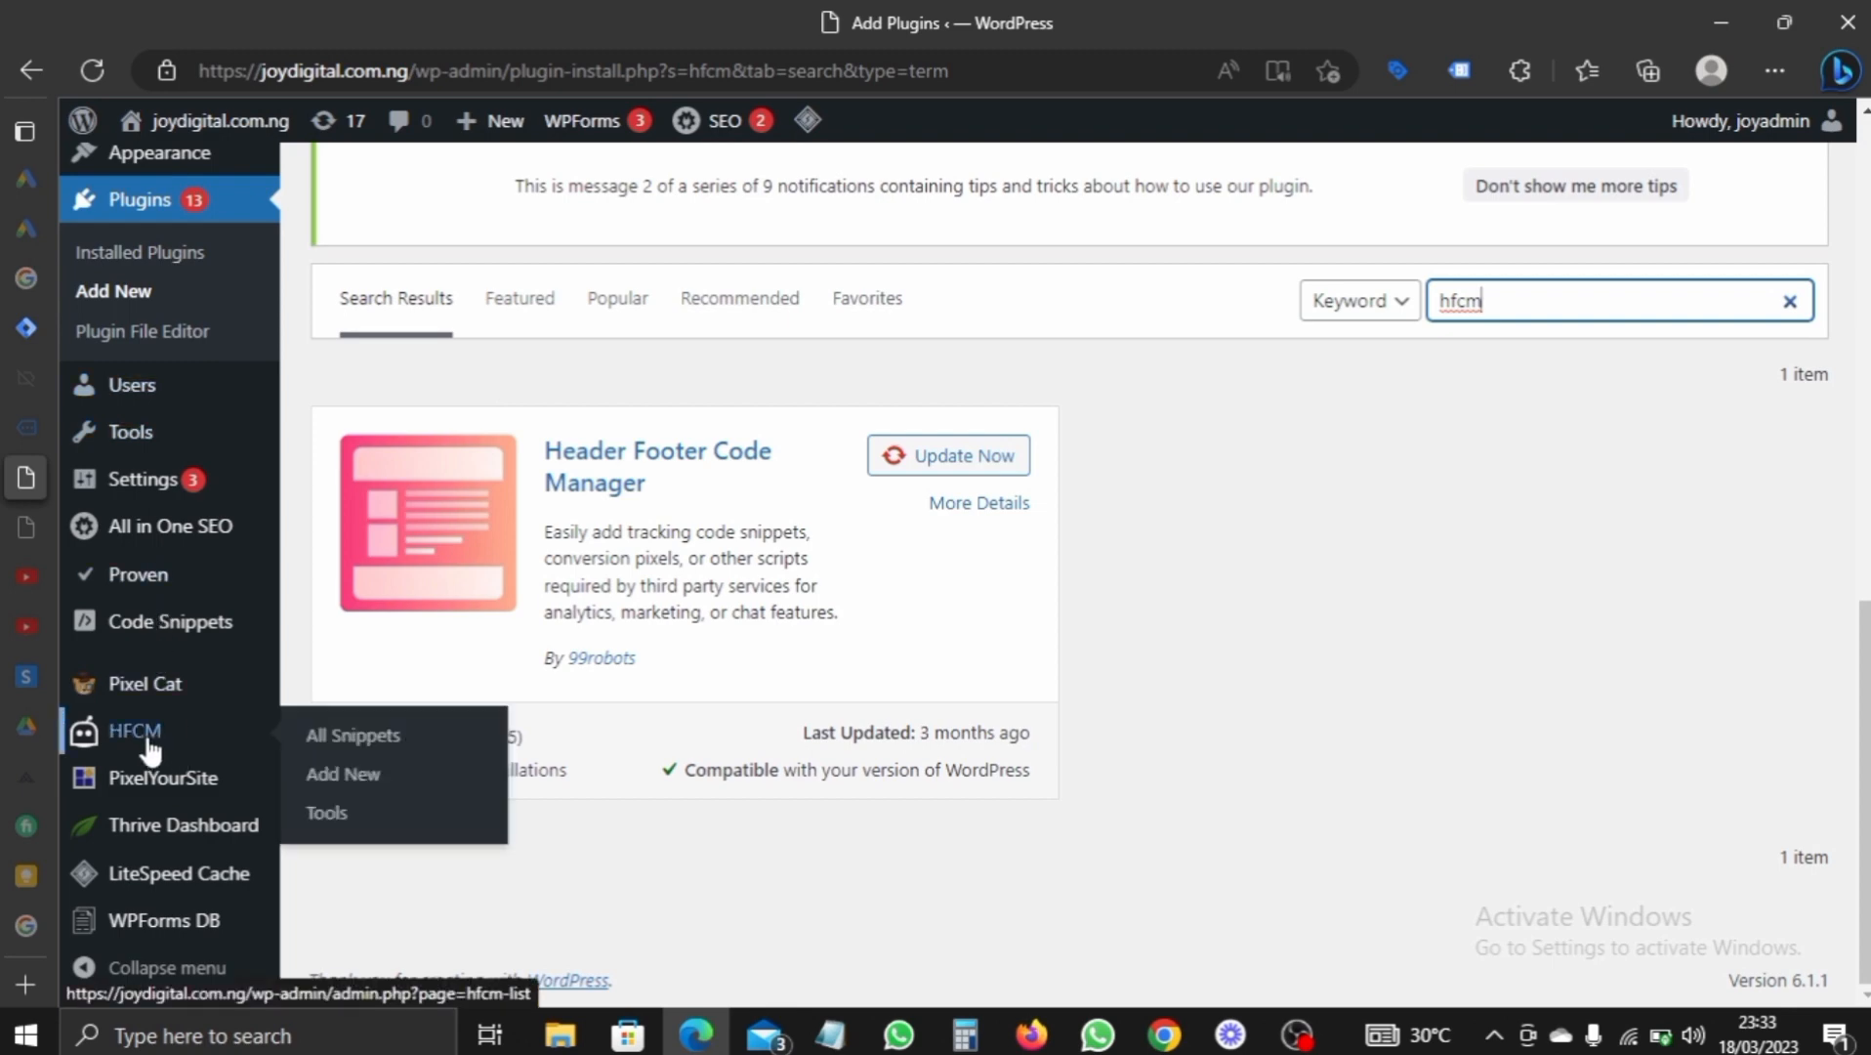
{"action": "left_click", "coordinate": [358, 754]}
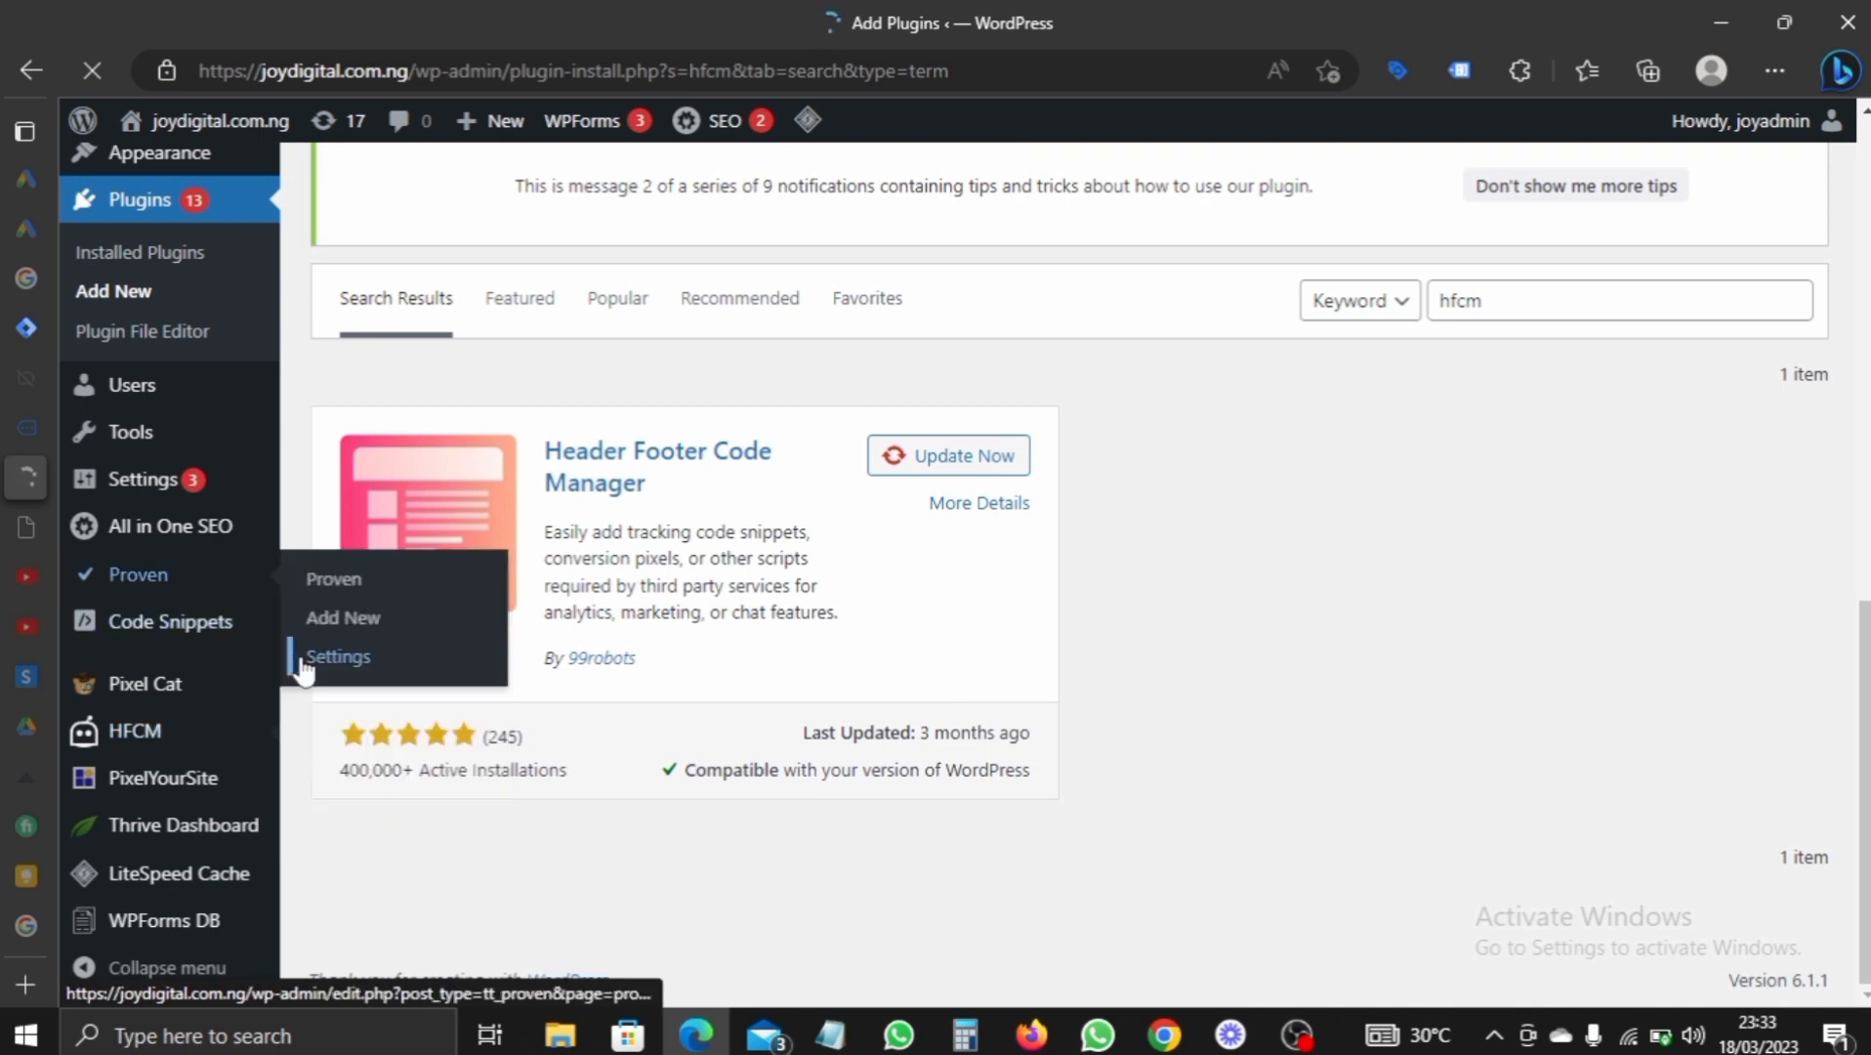
{"action": "left_click", "coordinate": [190, 752]}
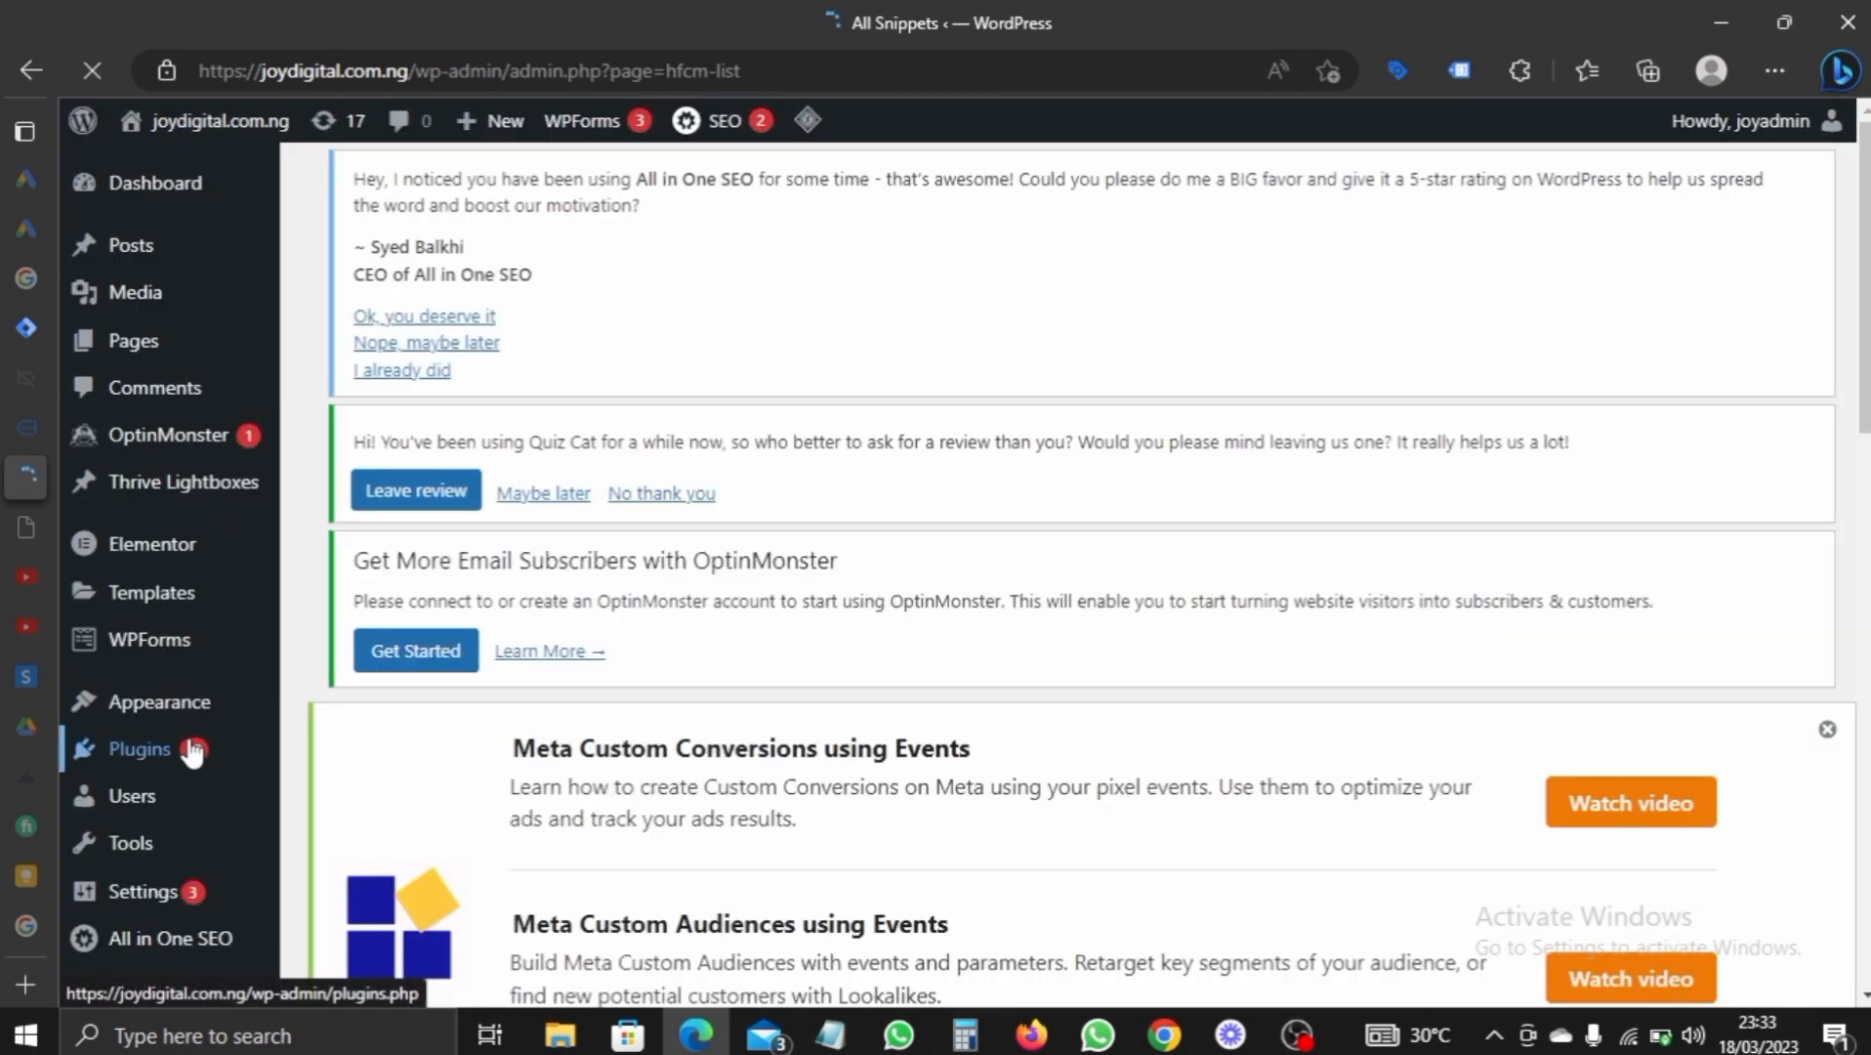
{"action": "scroll", "coordinate": [1094, 454], "scroll_direction": "down", "scroll_amount": 6}
{"action": "scroll", "coordinate": [1088, 456], "scroll_direction": "down", "scroll_amount": 10}
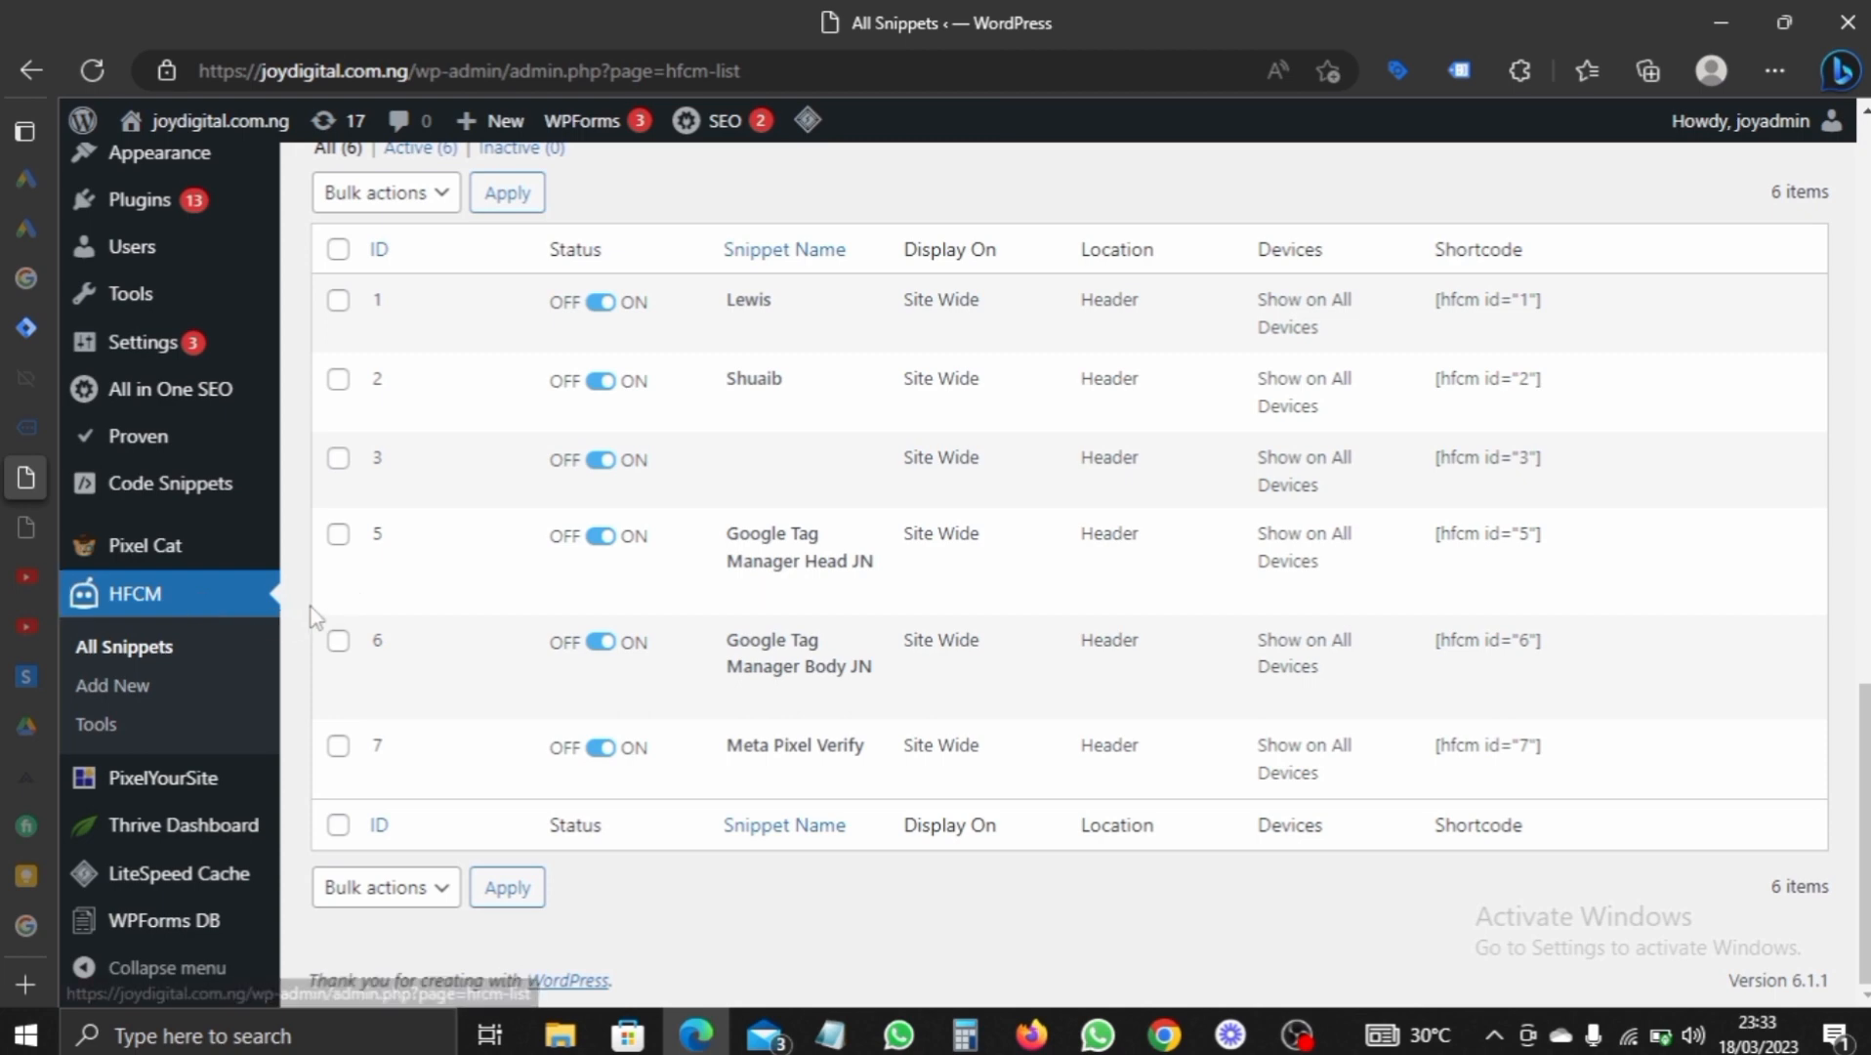
- Review the head and body installation codes in Google Tag Manager and the HFCM snippets page in WordPress
{"action": "left_click", "coordinate": [24, 332]}
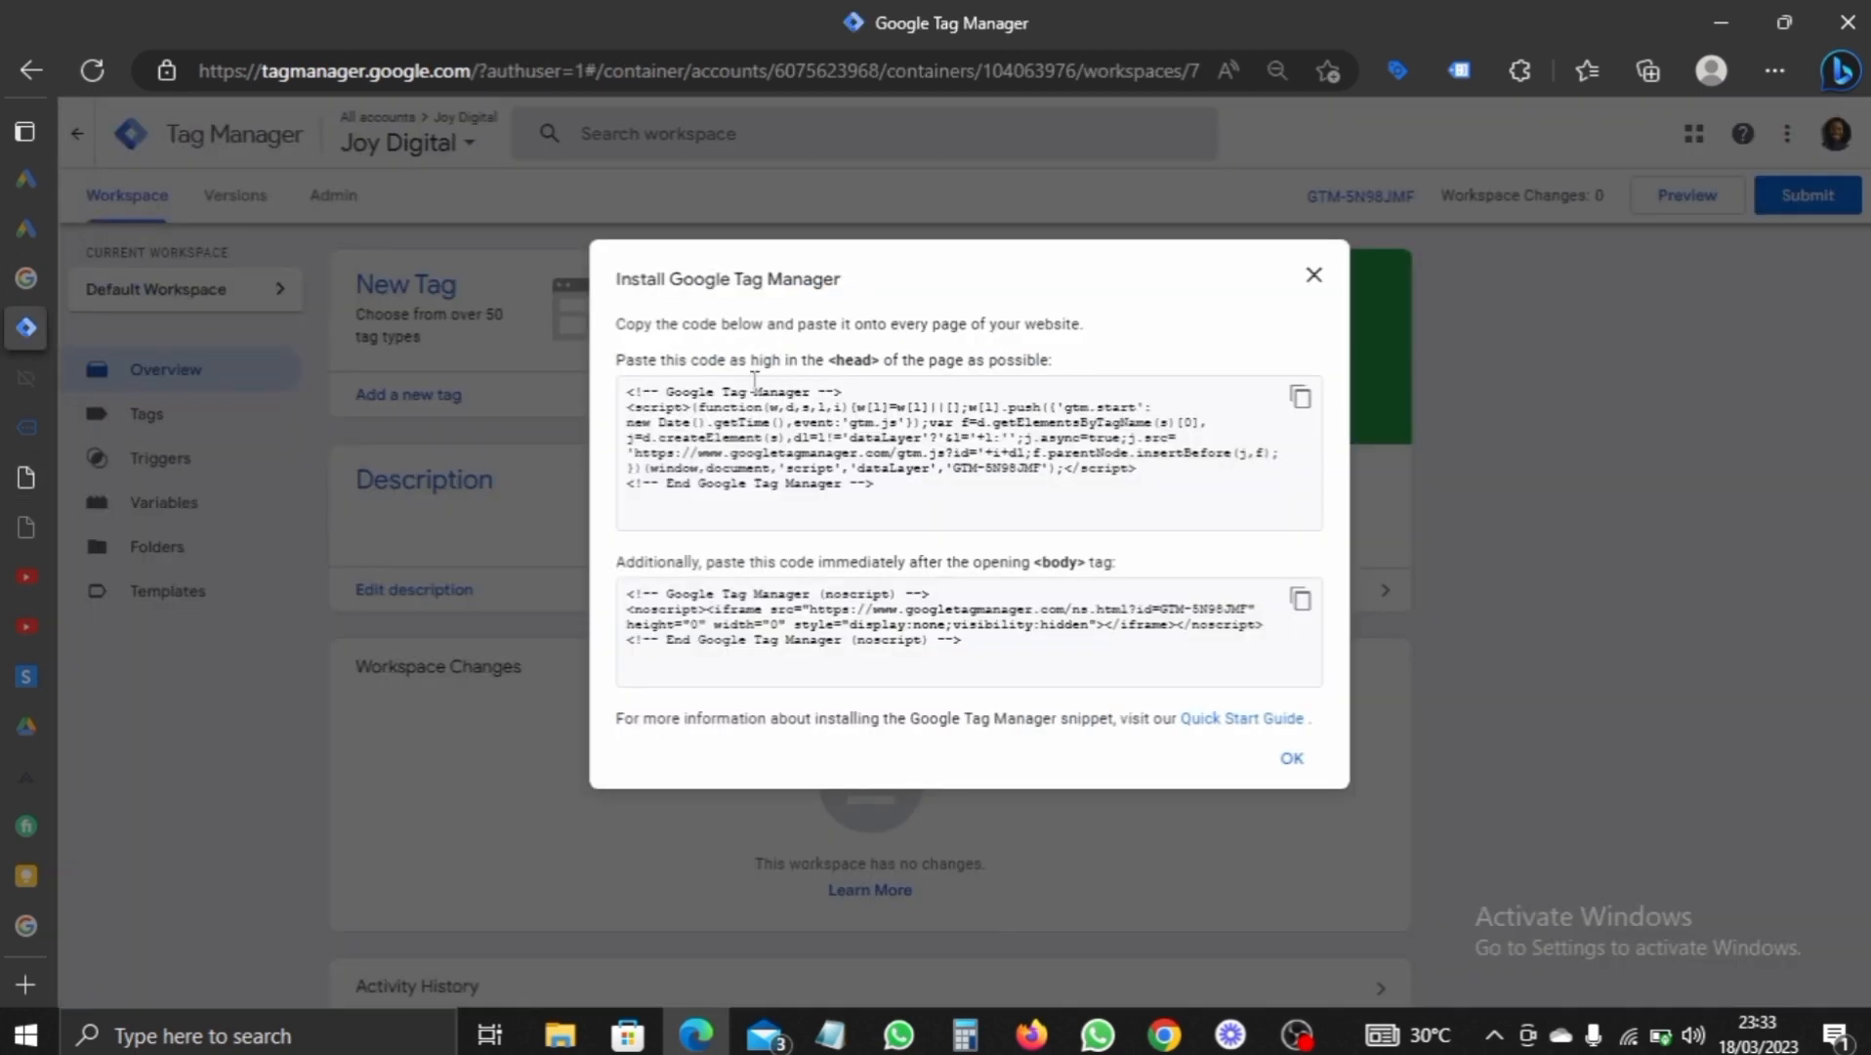
{"action": "left_click", "coordinate": [39, 321]}
{"action": "mouse_move", "coordinate": [16, 670]}
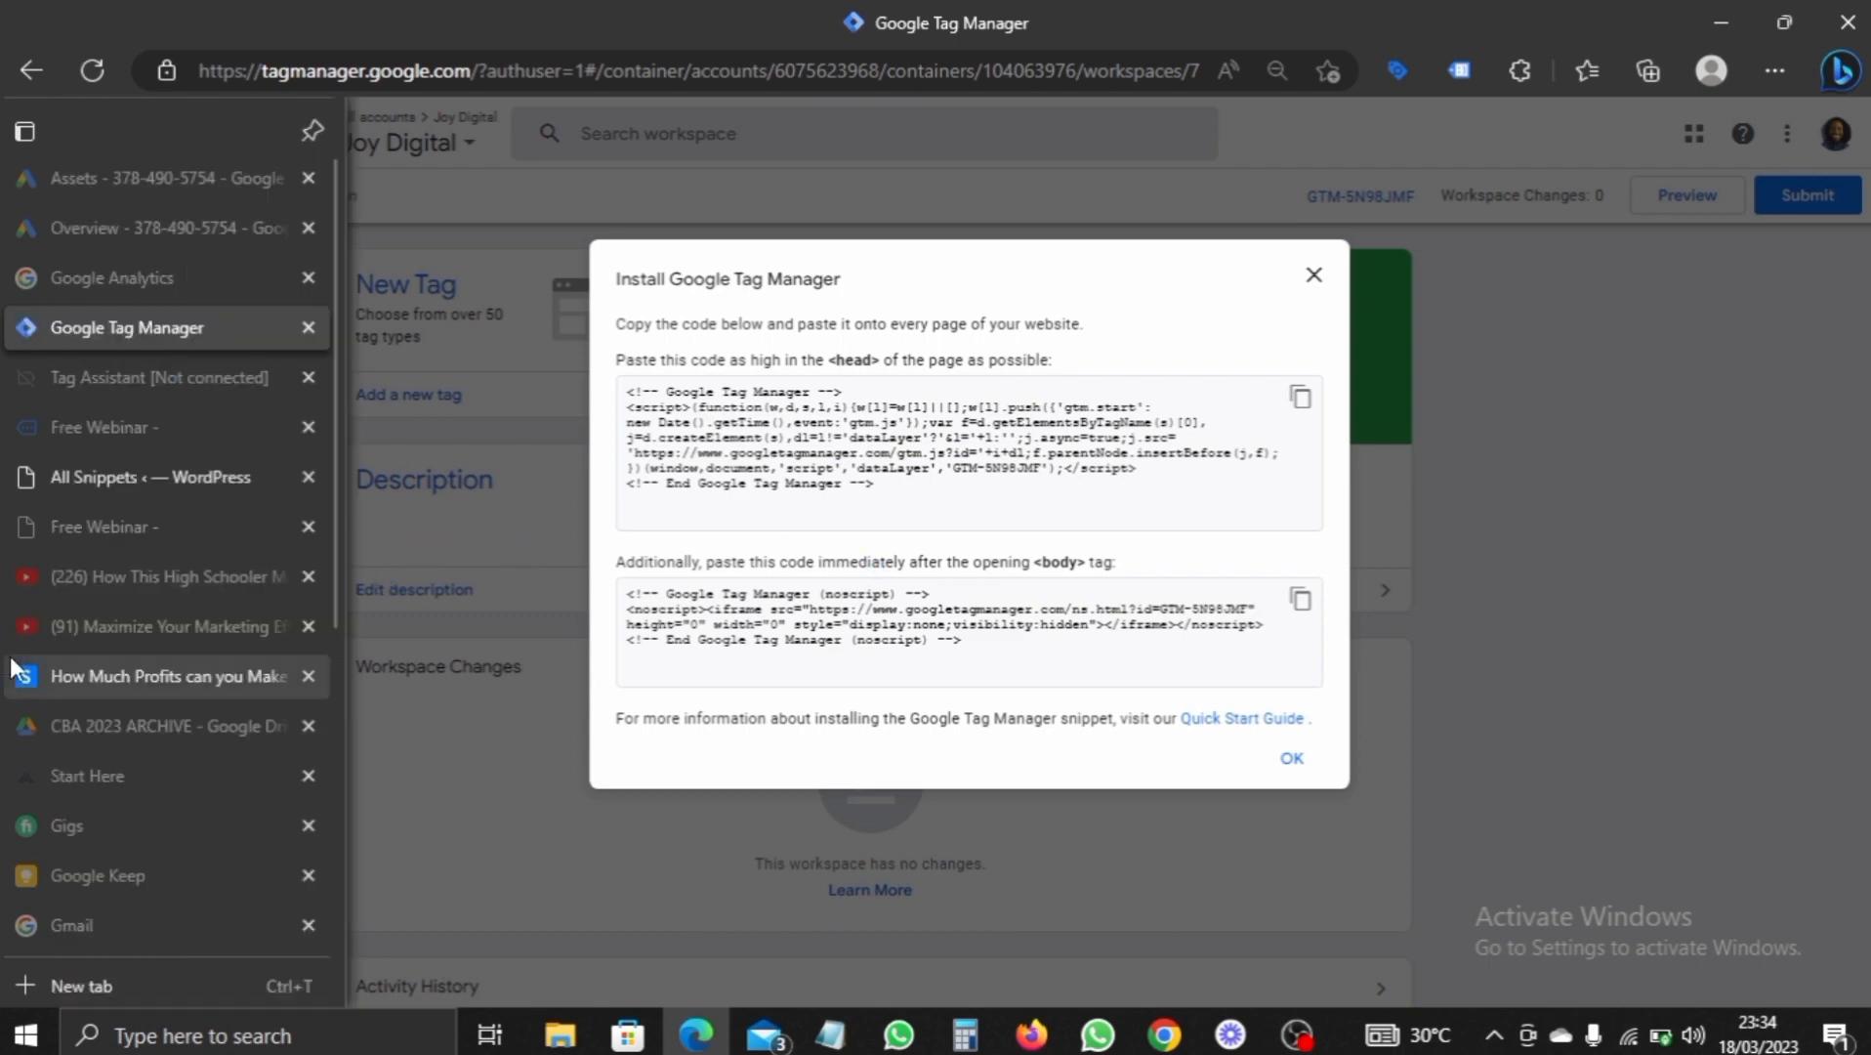
{"action": "left_click", "coordinate": [106, 477]}
{"action": "scroll", "coordinate": [668, 420], "scroll_direction": "up", "scroll_amount": 7}
{"action": "scroll", "coordinate": [699, 409], "scroll_direction": "up", "scroll_amount": 7}
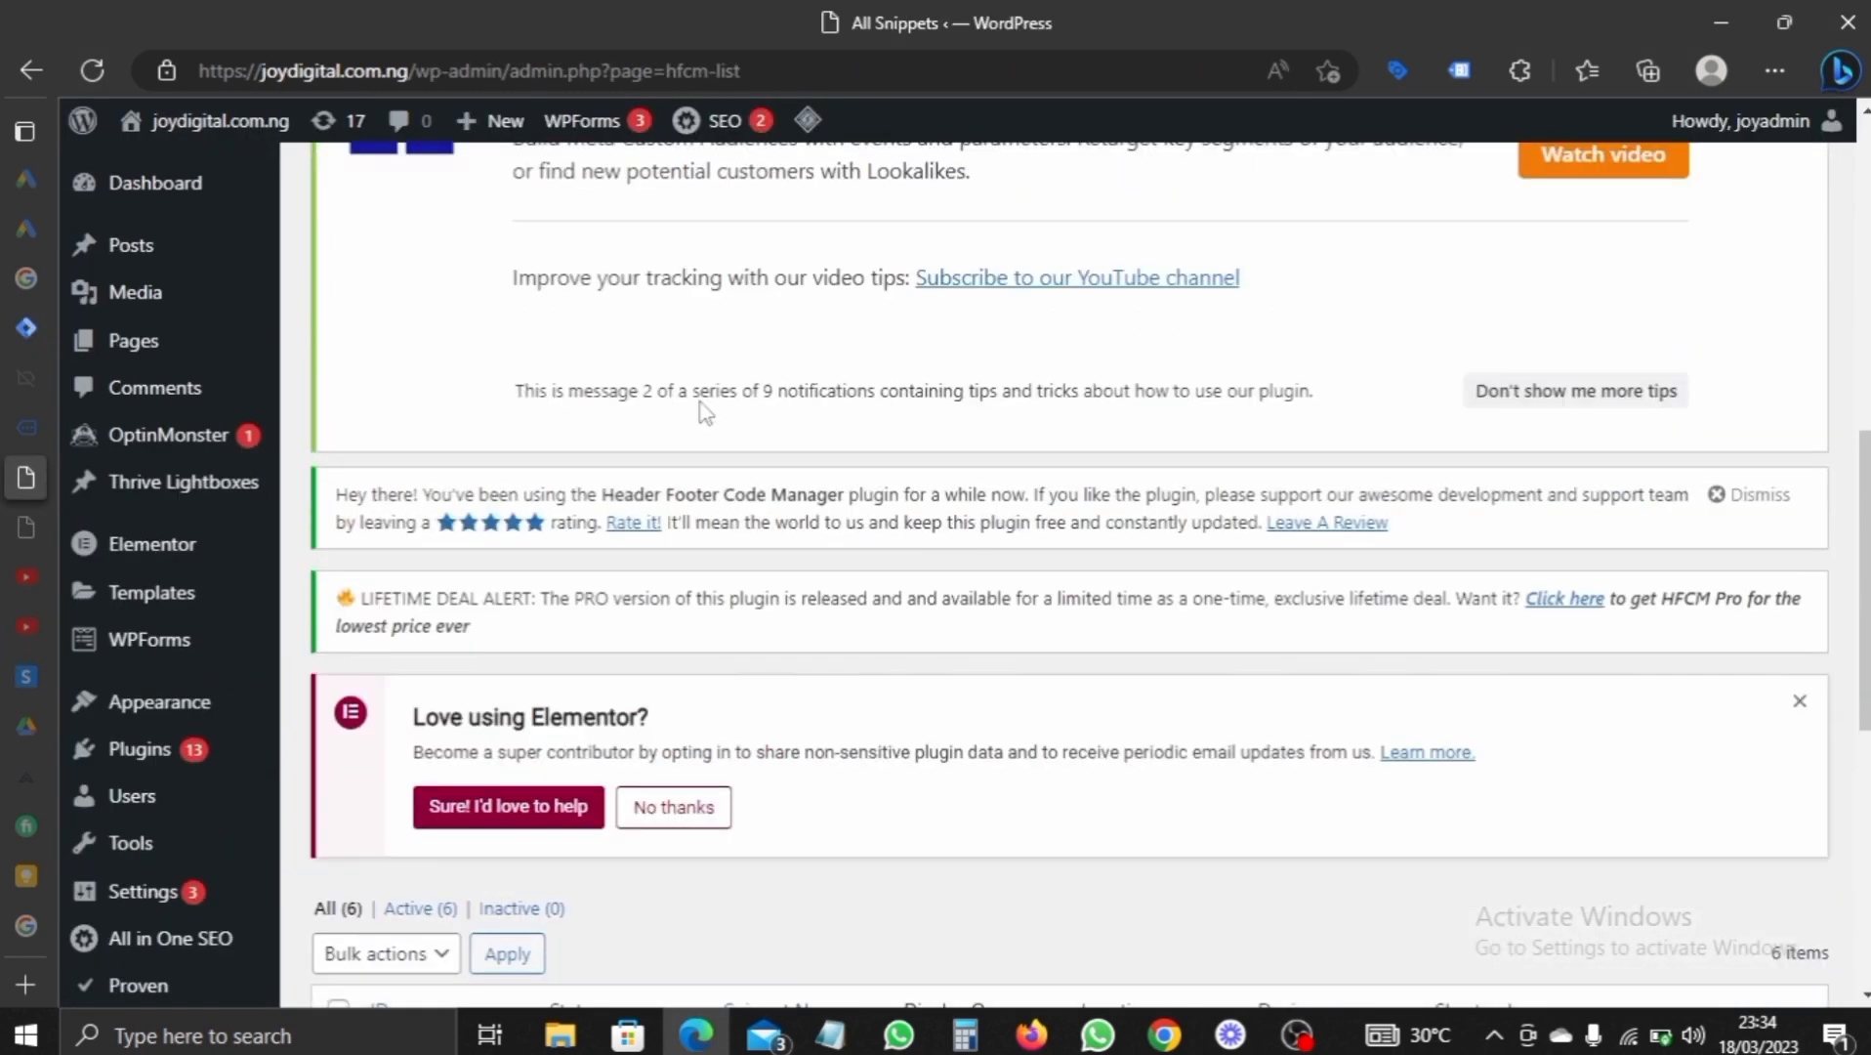
{"action": "scroll", "coordinate": [699, 409], "scroll_direction": "down", "scroll_amount": 5}
{"action": "scroll", "coordinate": [721, 439], "scroll_direction": "down", "scroll_amount": 9}
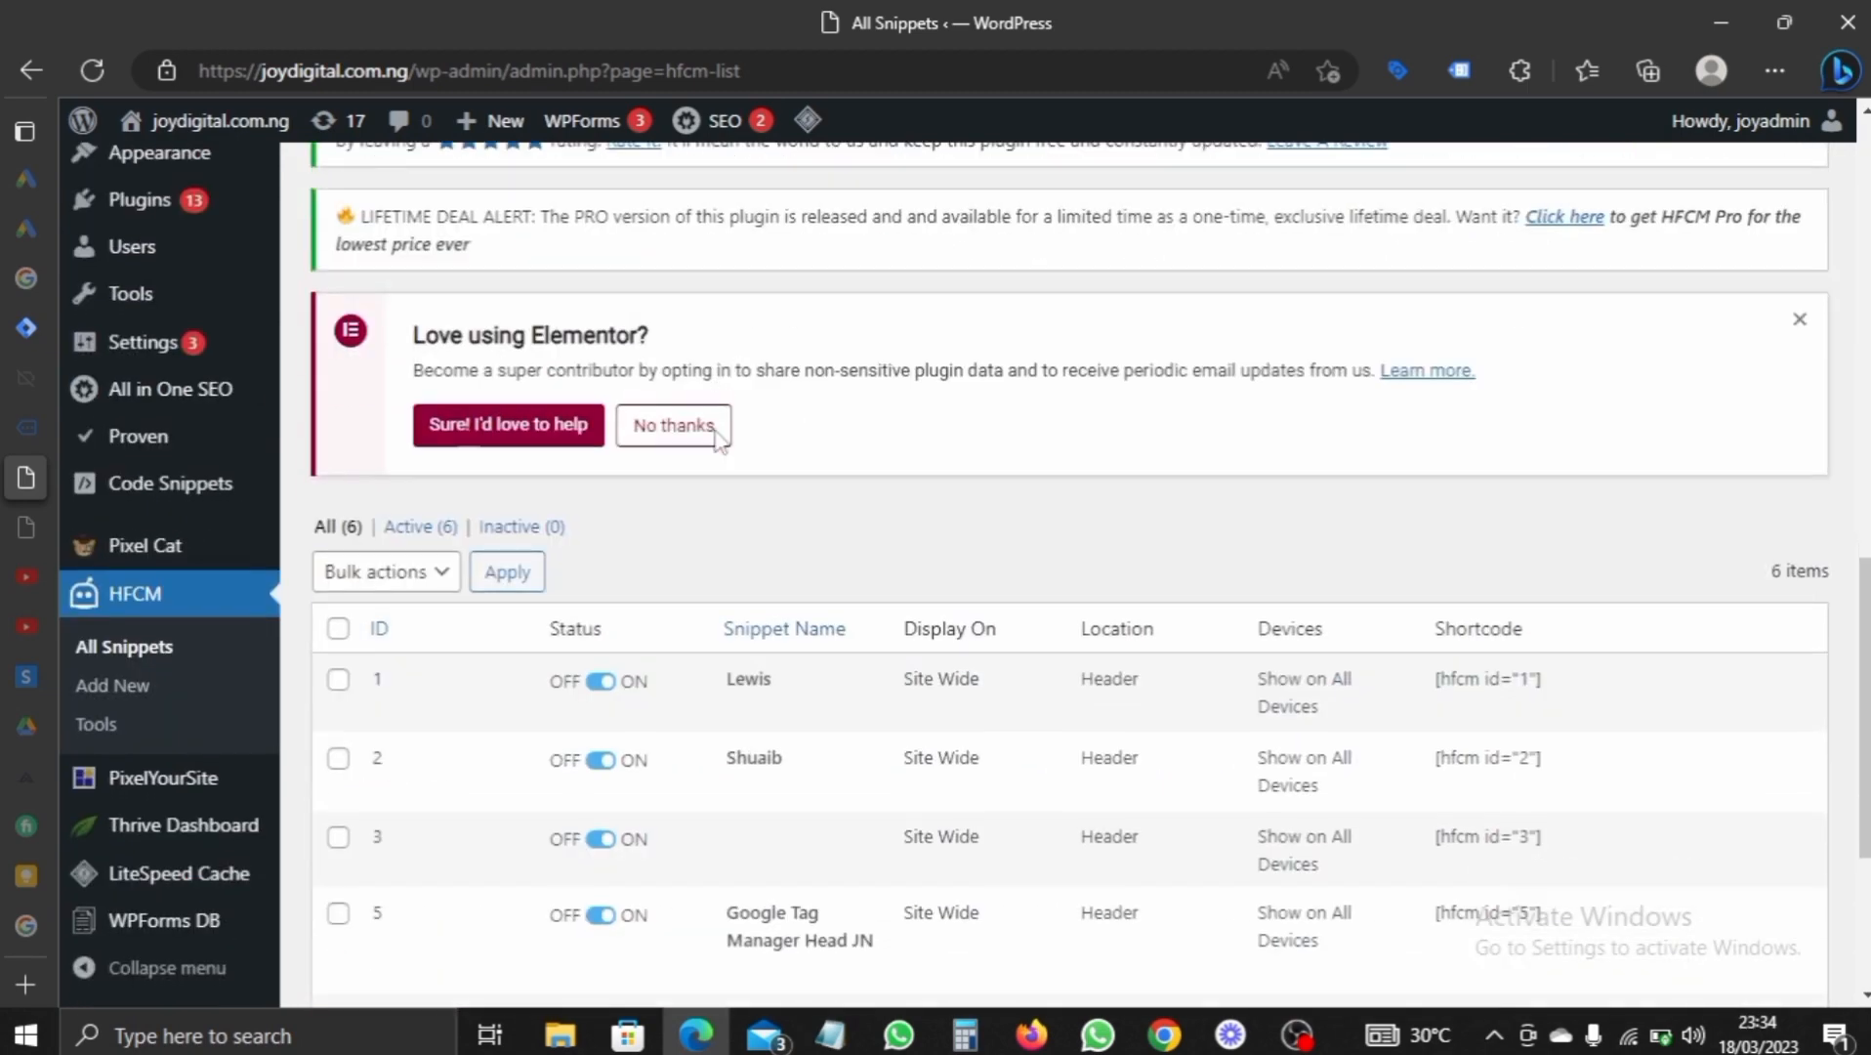
{"action": "scroll", "coordinate": [618, 594], "scroll_direction": "up", "scroll_amount": 4}
{"action": "scroll", "coordinate": [622, 585], "scroll_direction": "up", "scroll_amount": 12}
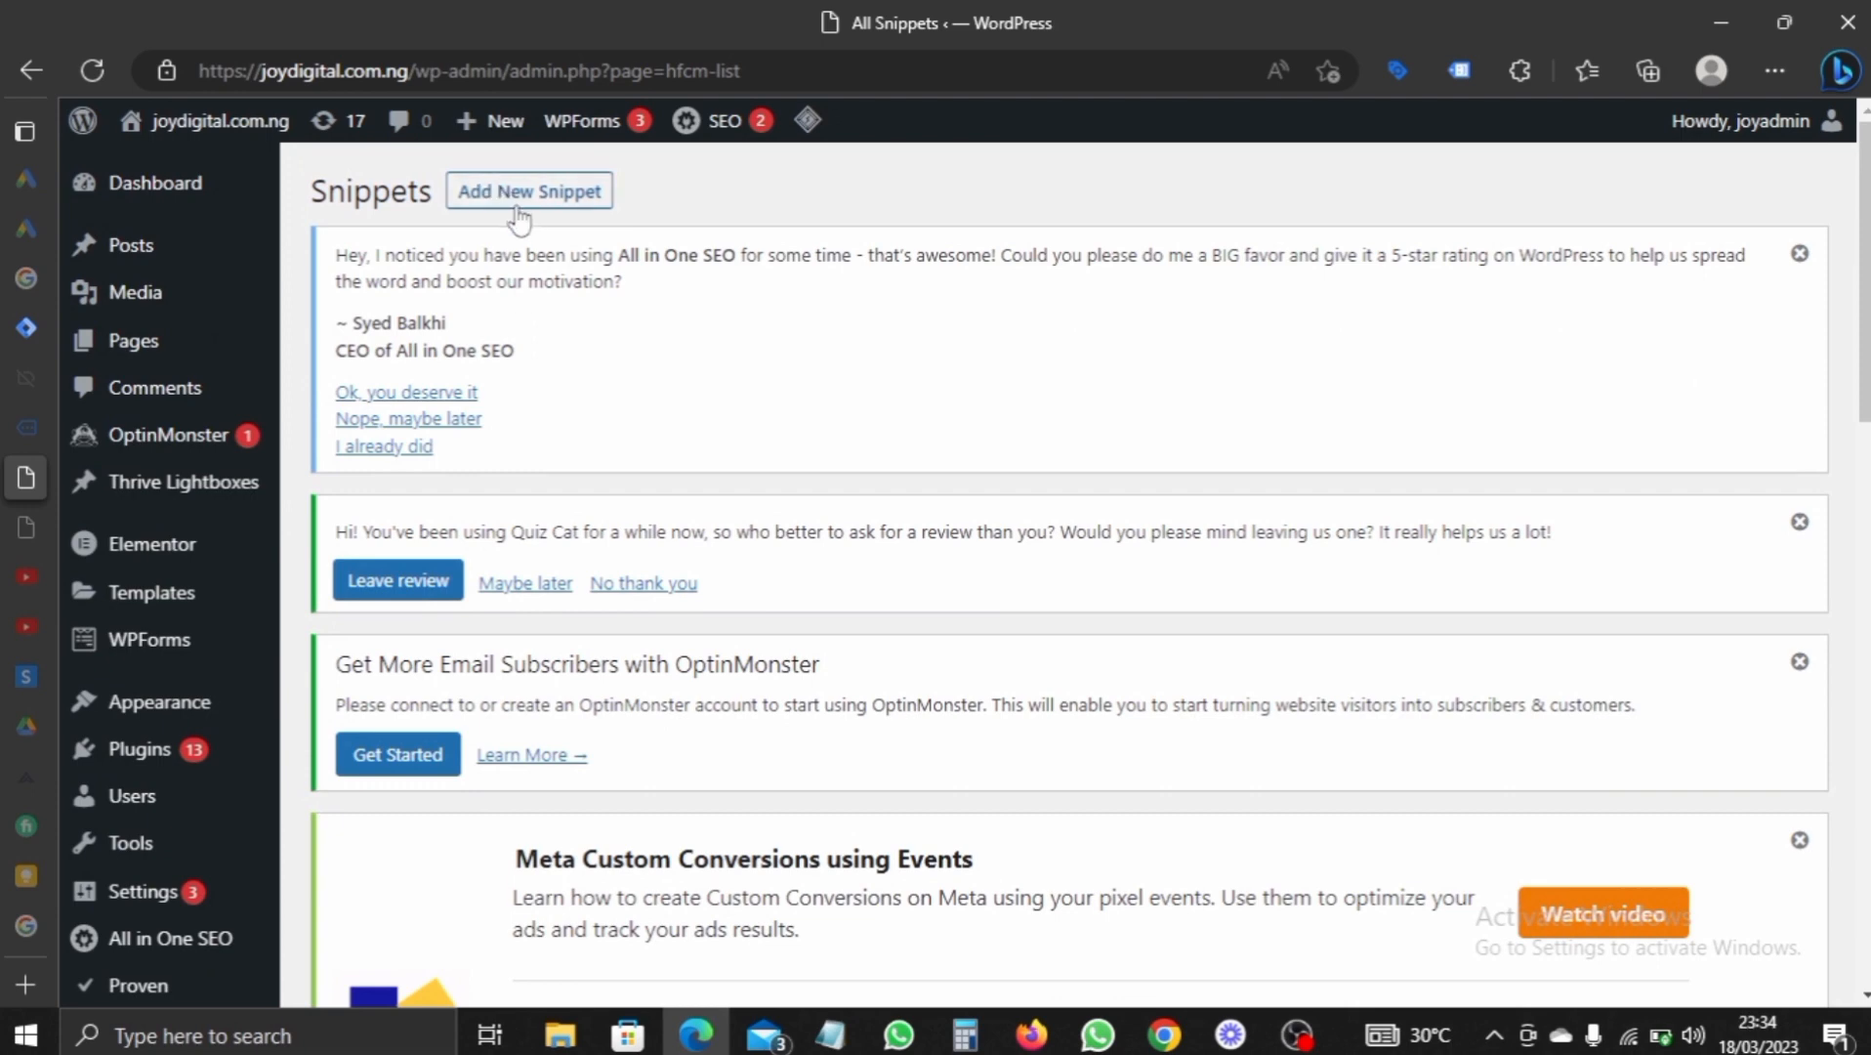
{"action": "scroll", "coordinate": [1021, 476], "scroll_direction": "down", "scroll_amount": 10}
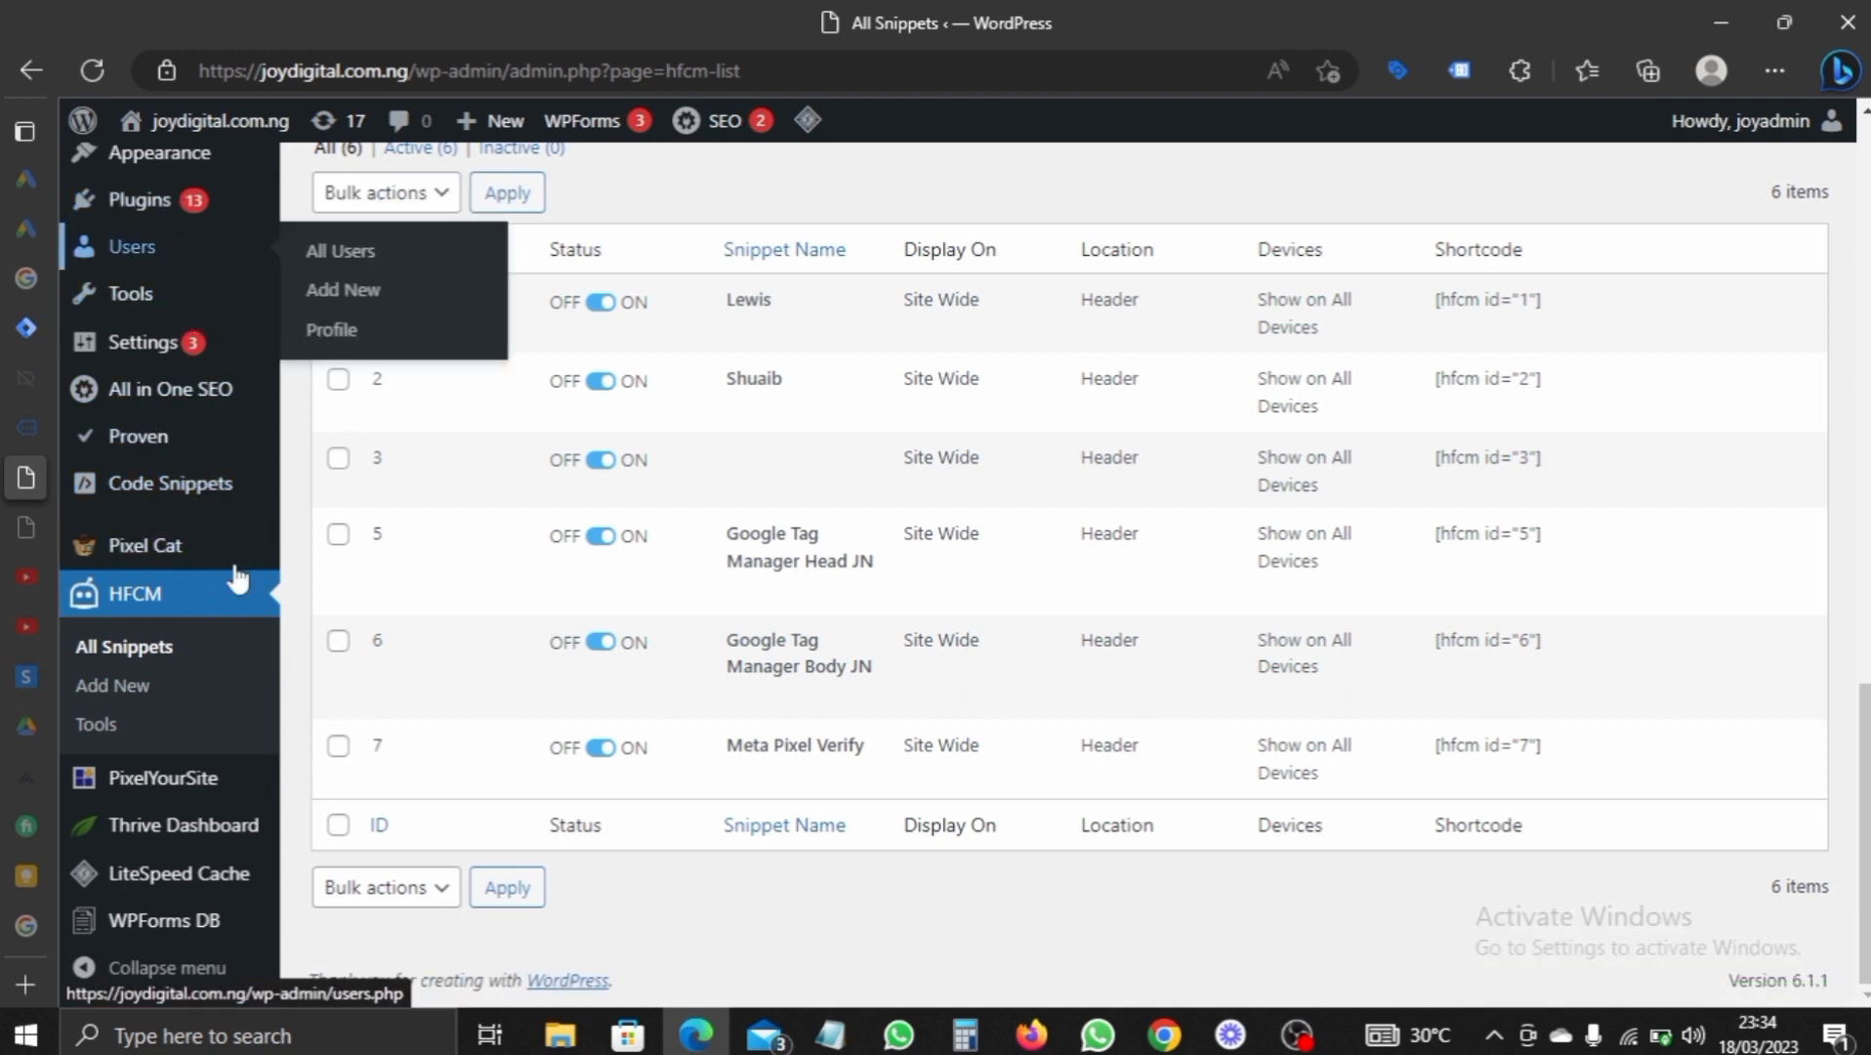
- Start a new HFCM snippet and review its form from the snippet name to the code area
{"action": "left_click", "coordinate": [145, 598]}
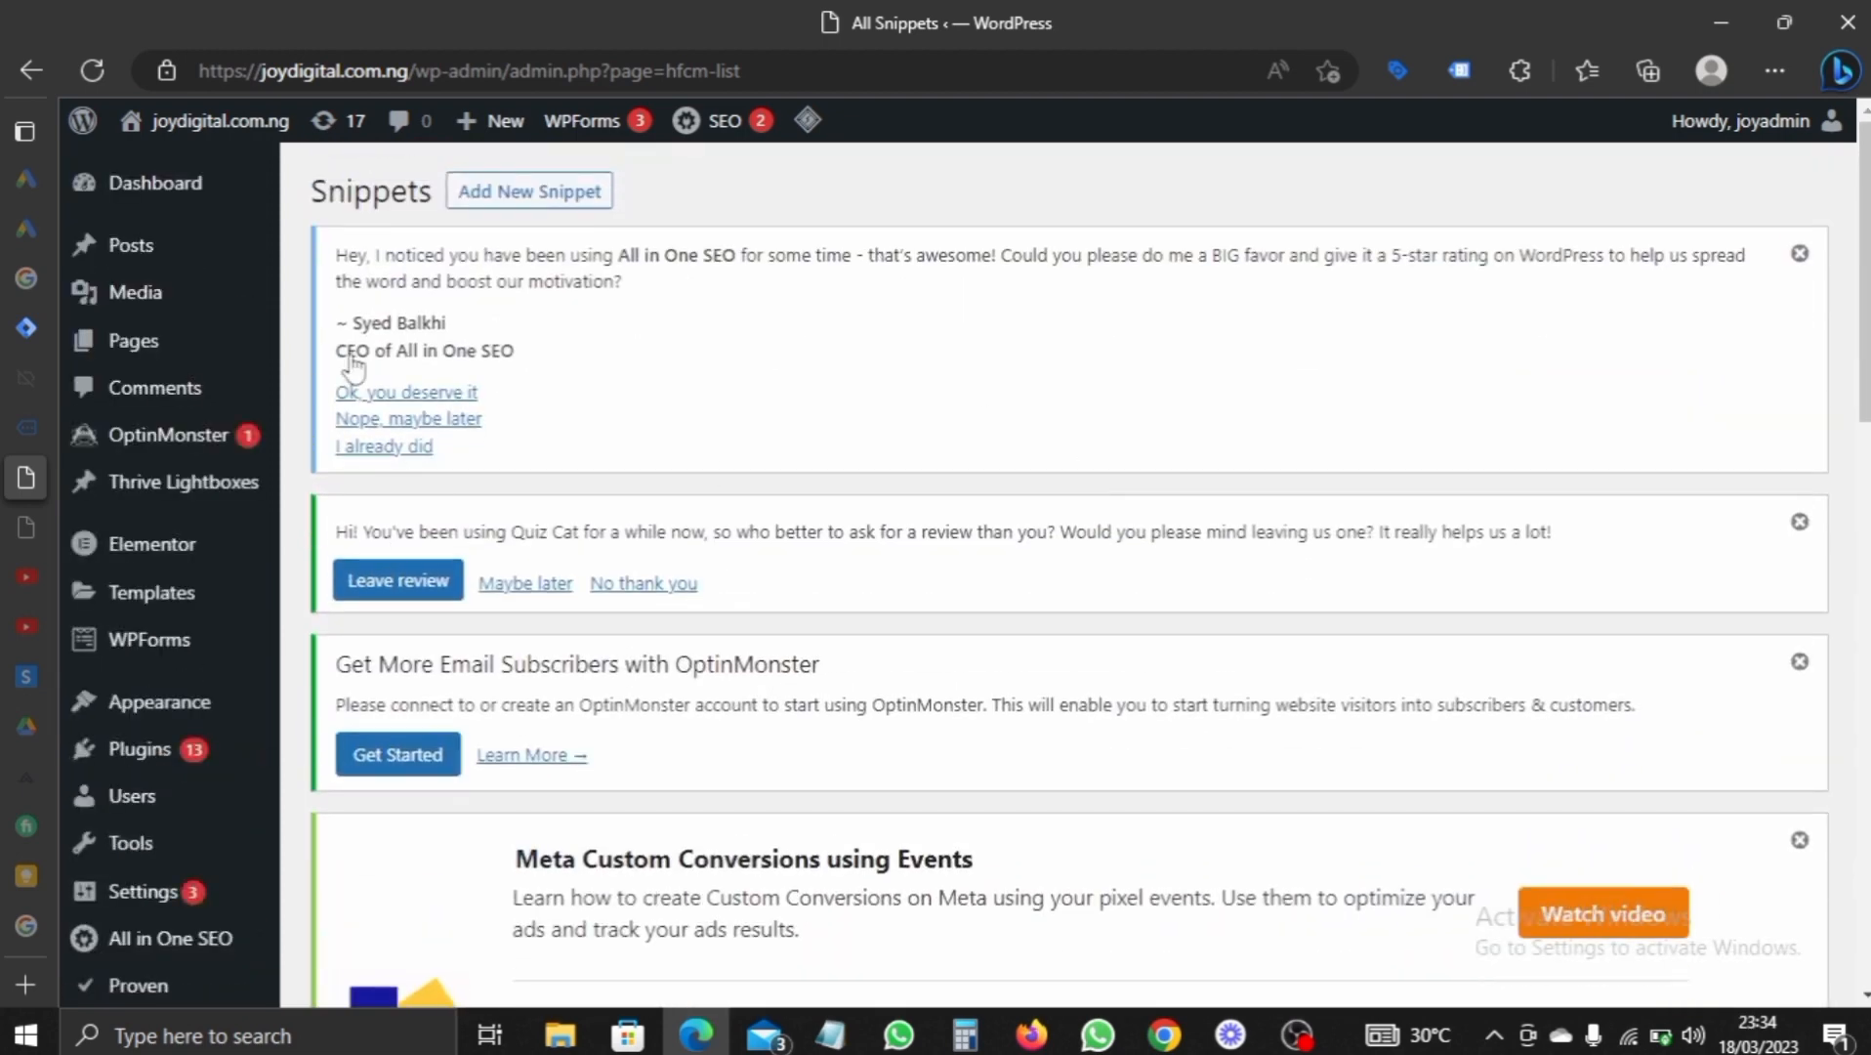
{"action": "left_click", "coordinate": [481, 195]}
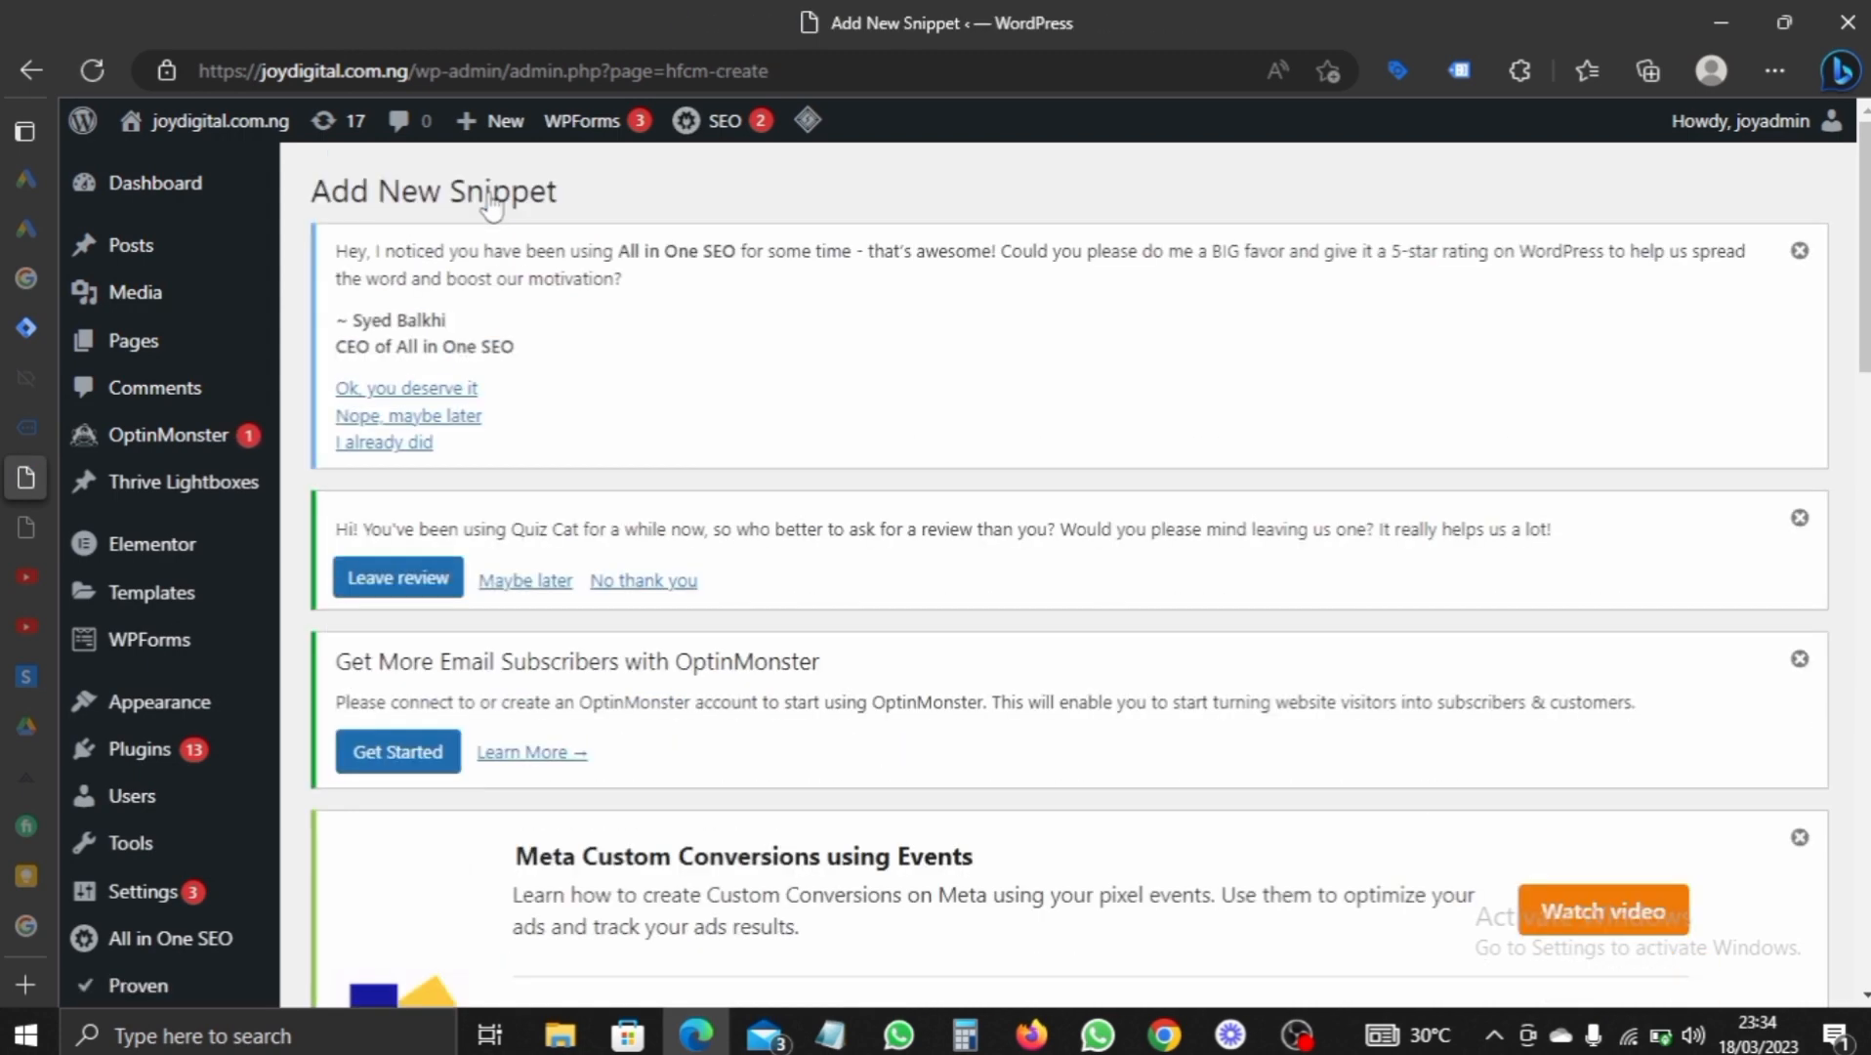
{"action": "scroll", "coordinate": [858, 299], "scroll_direction": "down", "scroll_amount": 15}
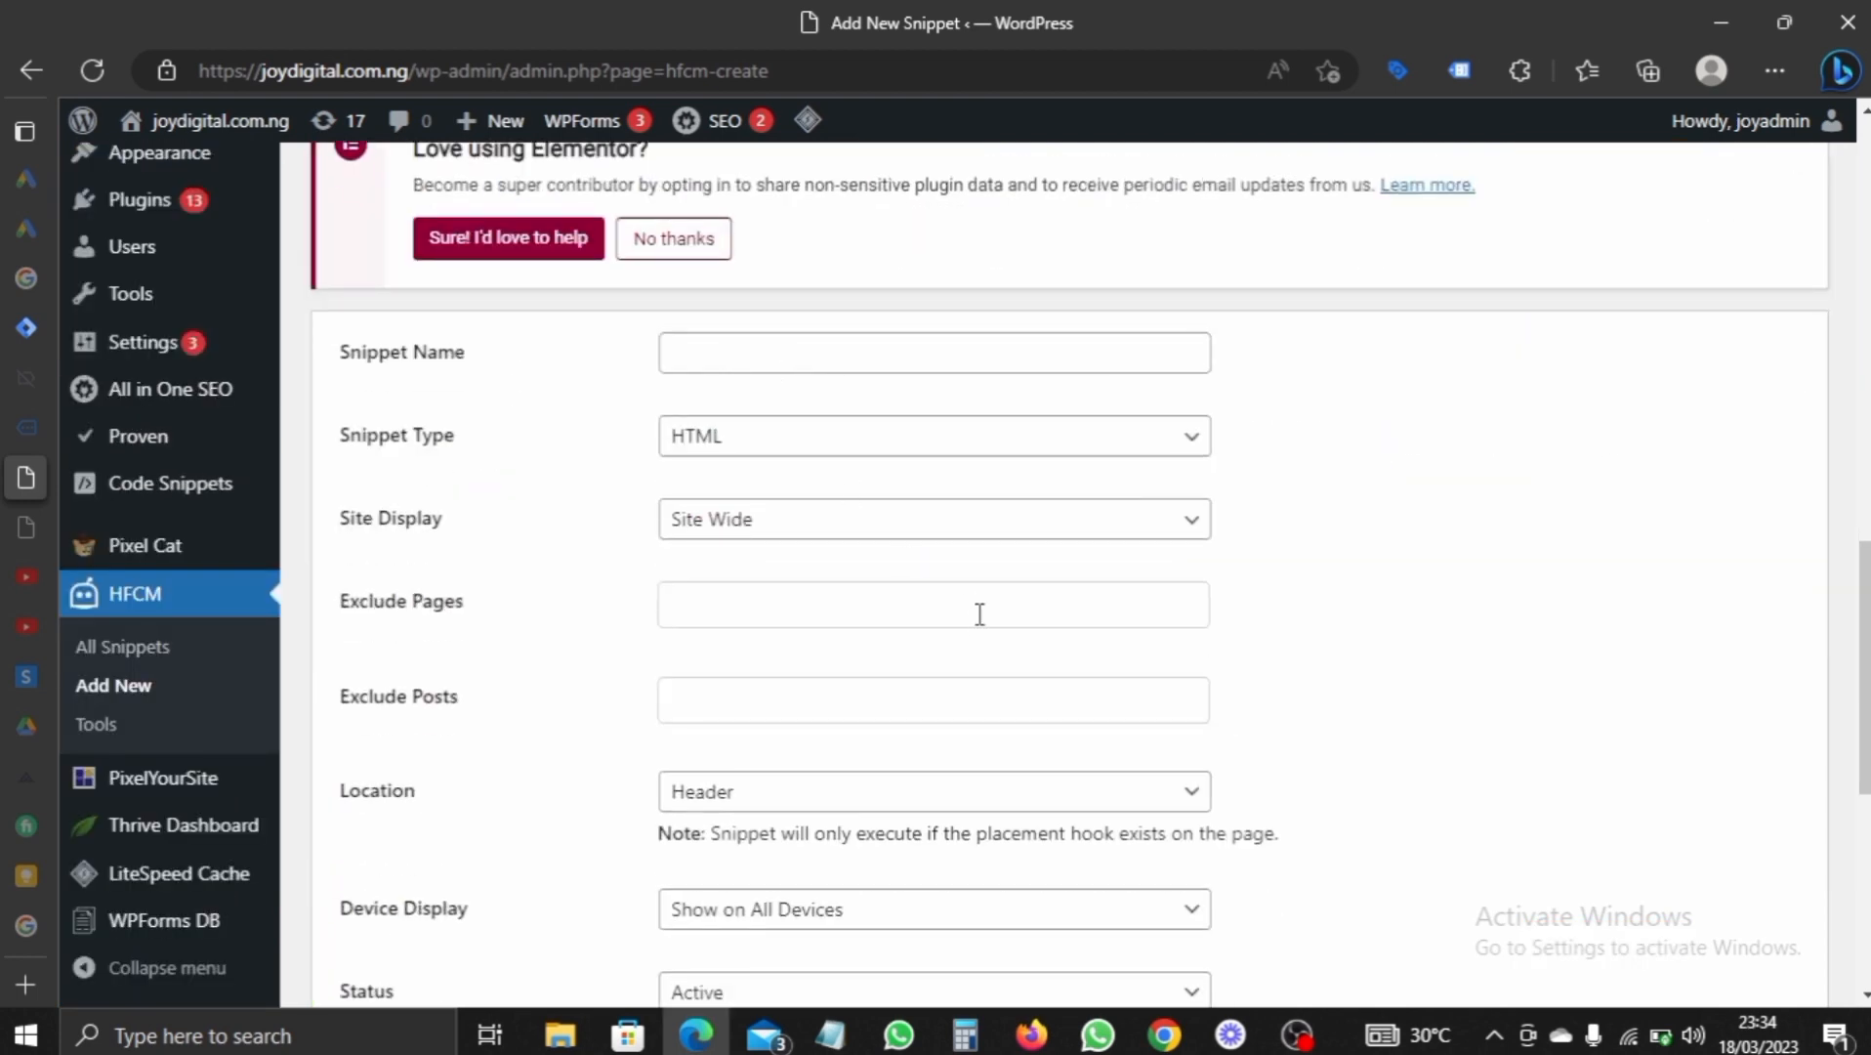
{"action": "left_click", "coordinate": [781, 352]}
{"action": "scroll", "coordinate": [576, 576], "scroll_direction": "down", "scroll_amount": 1}
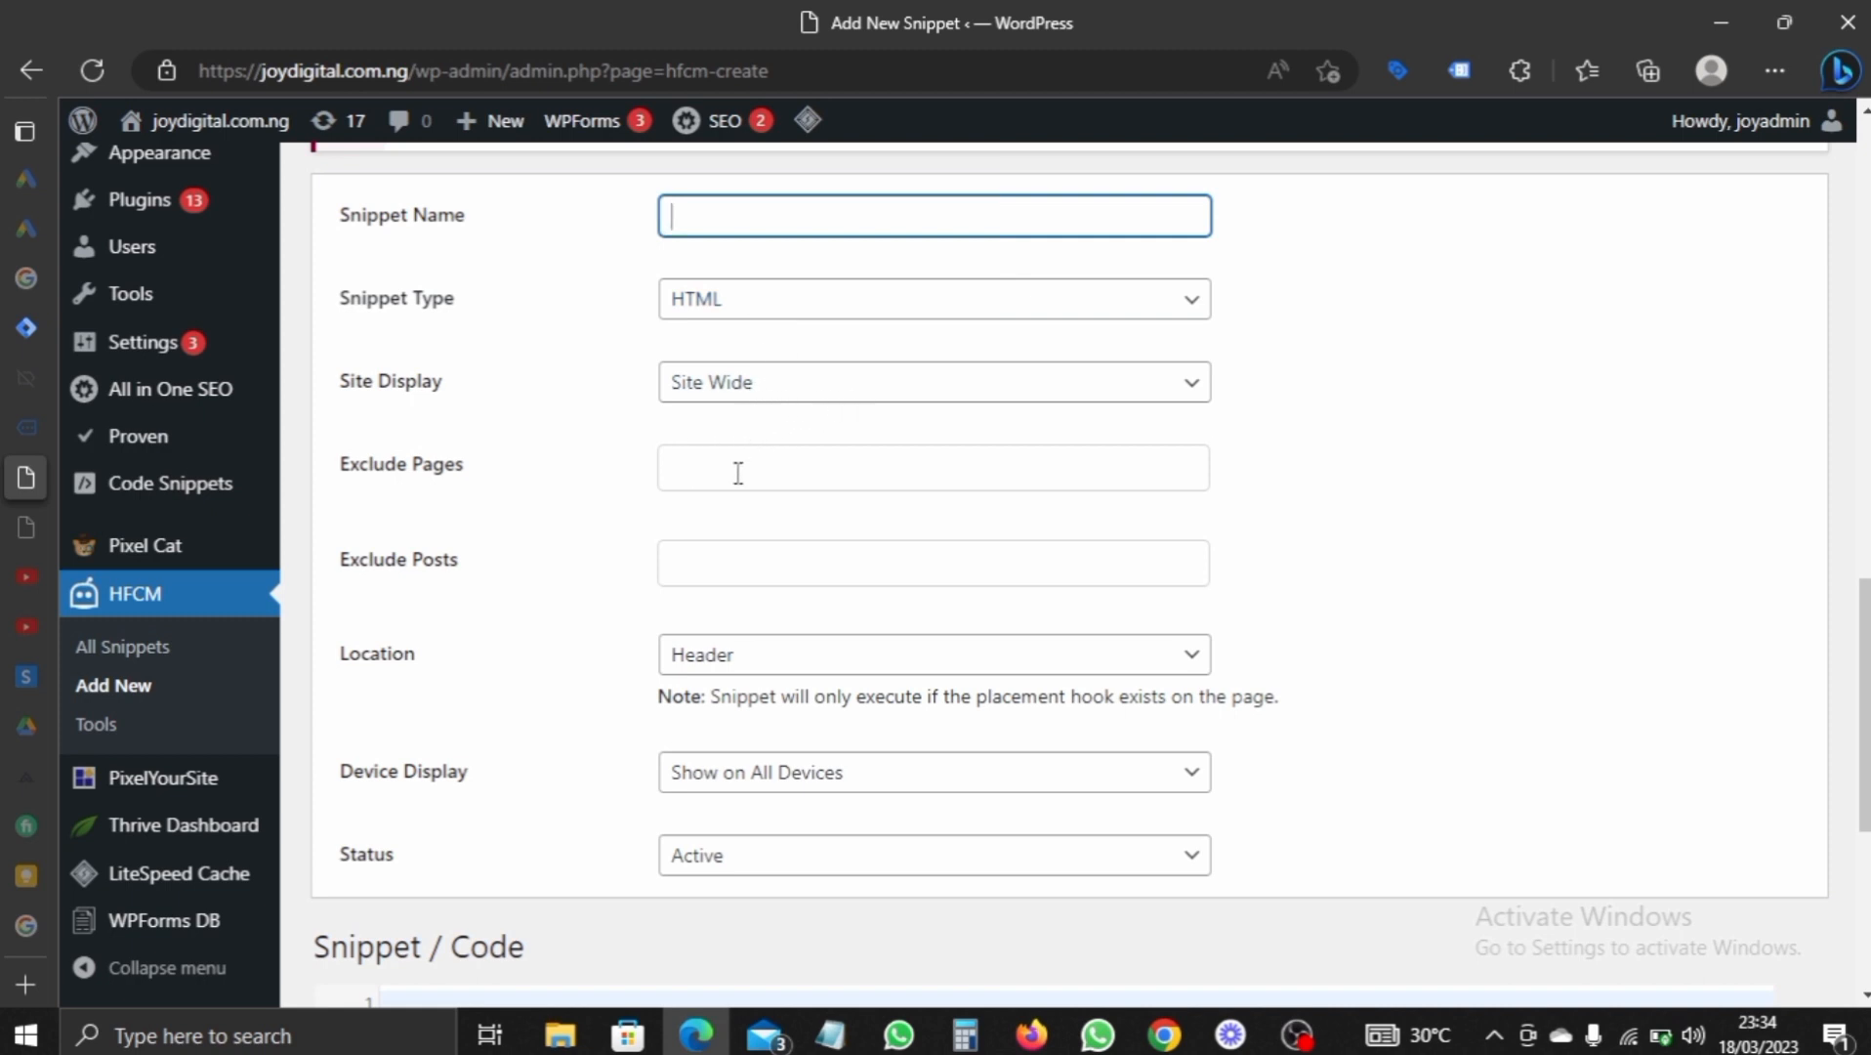
{"action": "scroll", "coordinate": [870, 559], "scroll_direction": "down", "scroll_amount": 3}
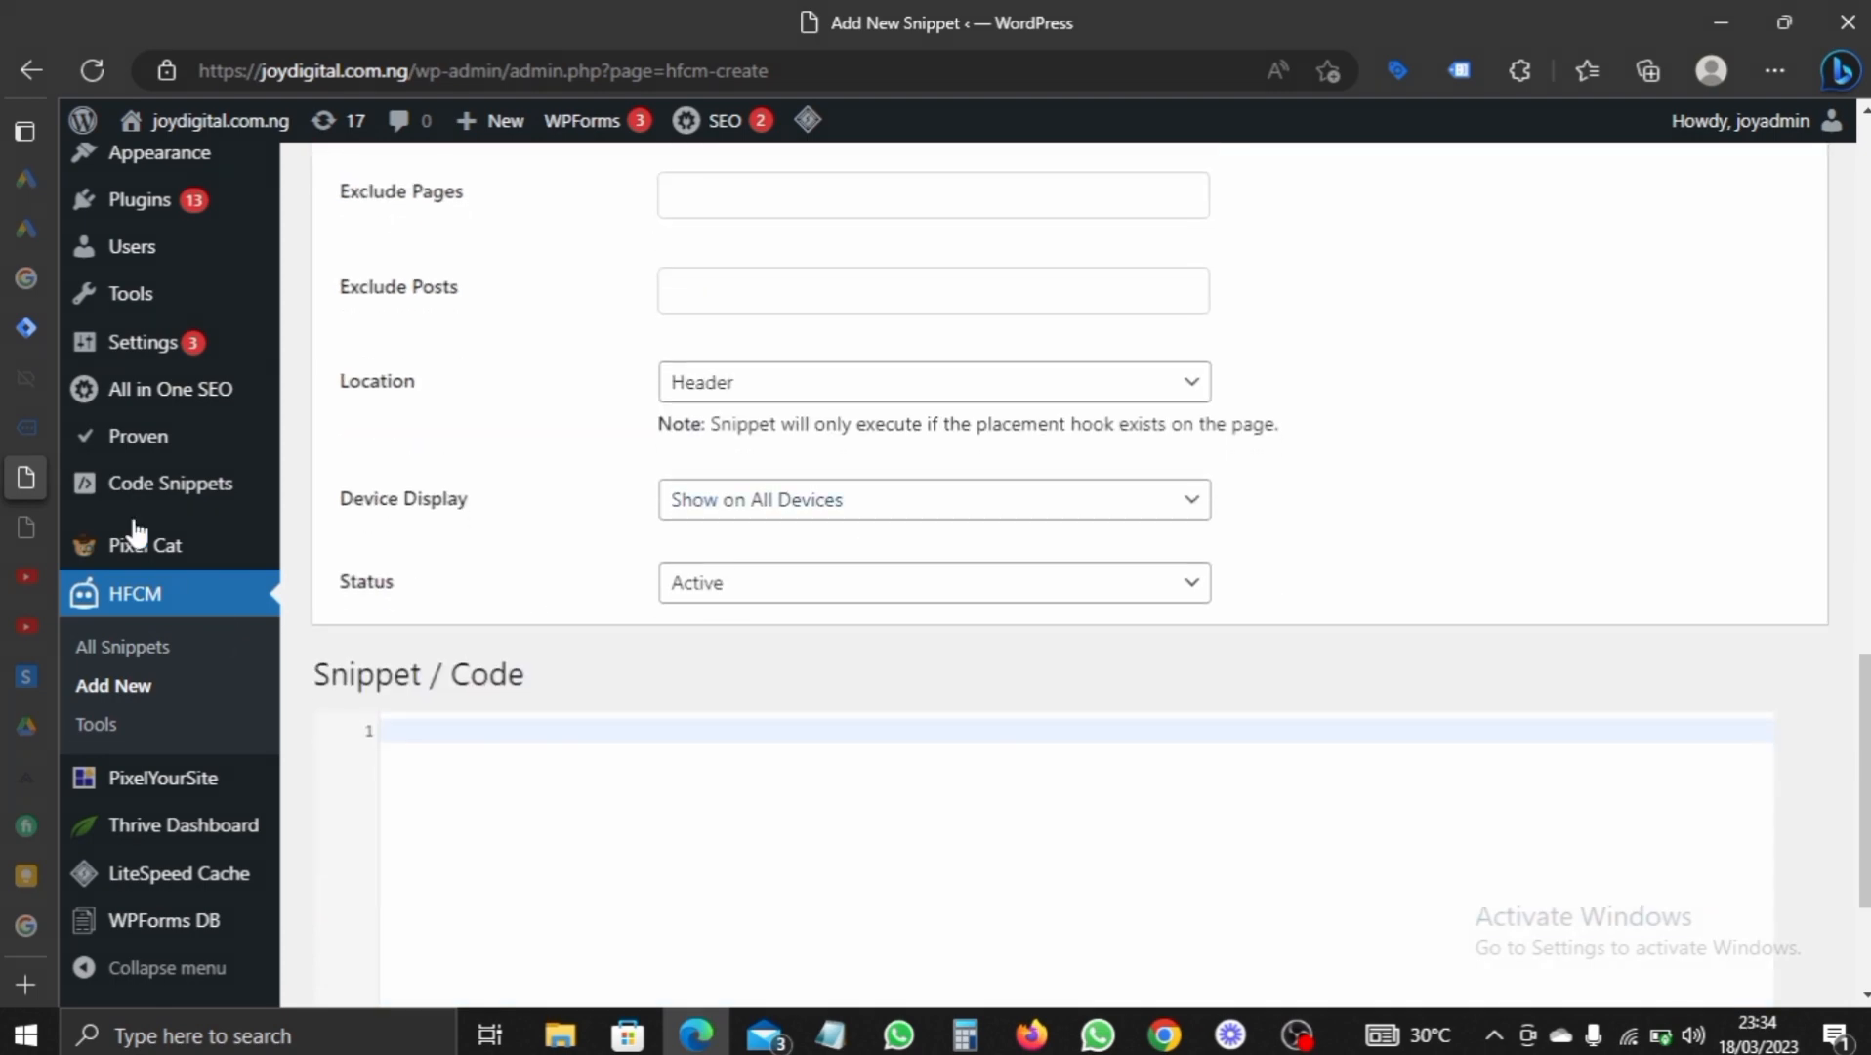
- Copy the head installation code from Google Tag Manager and paste it into the code area of the new HFCM snippet in WordPress
{"action": "left_click", "coordinate": [13, 328]}
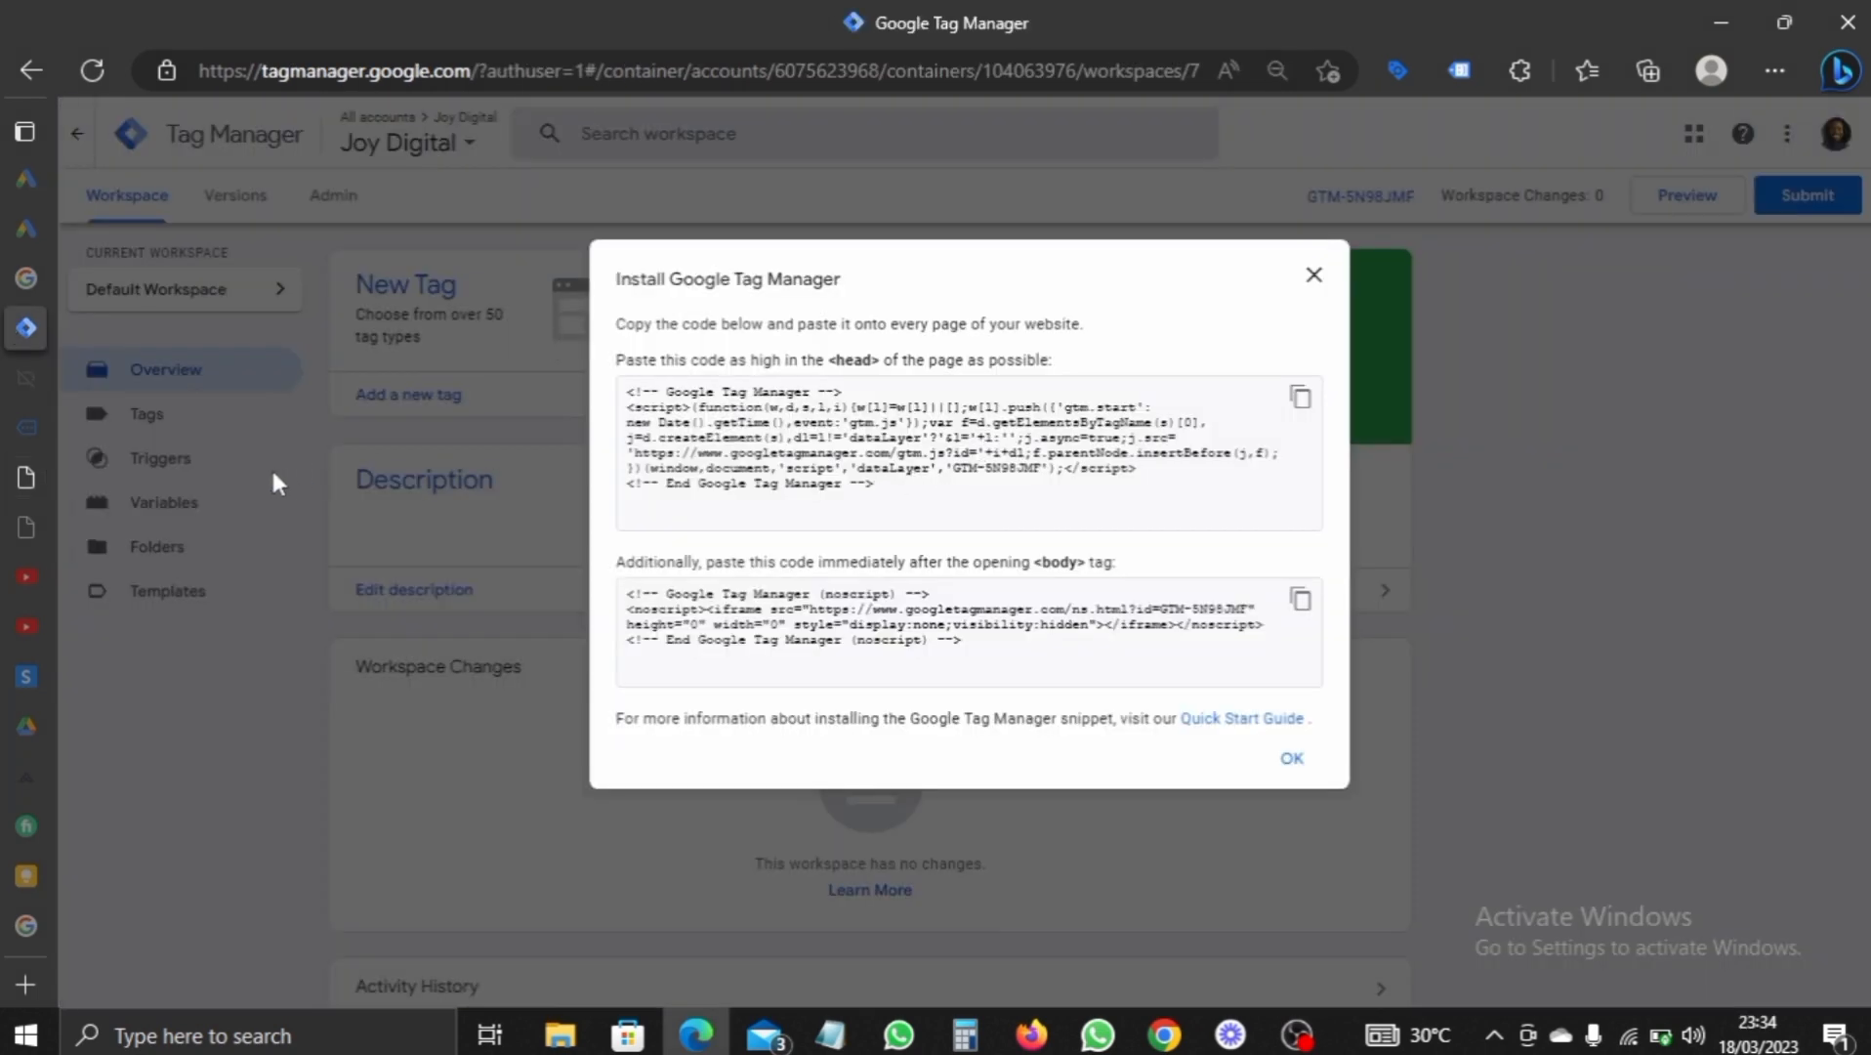
{"action": "left_click", "coordinate": [19, 480]}
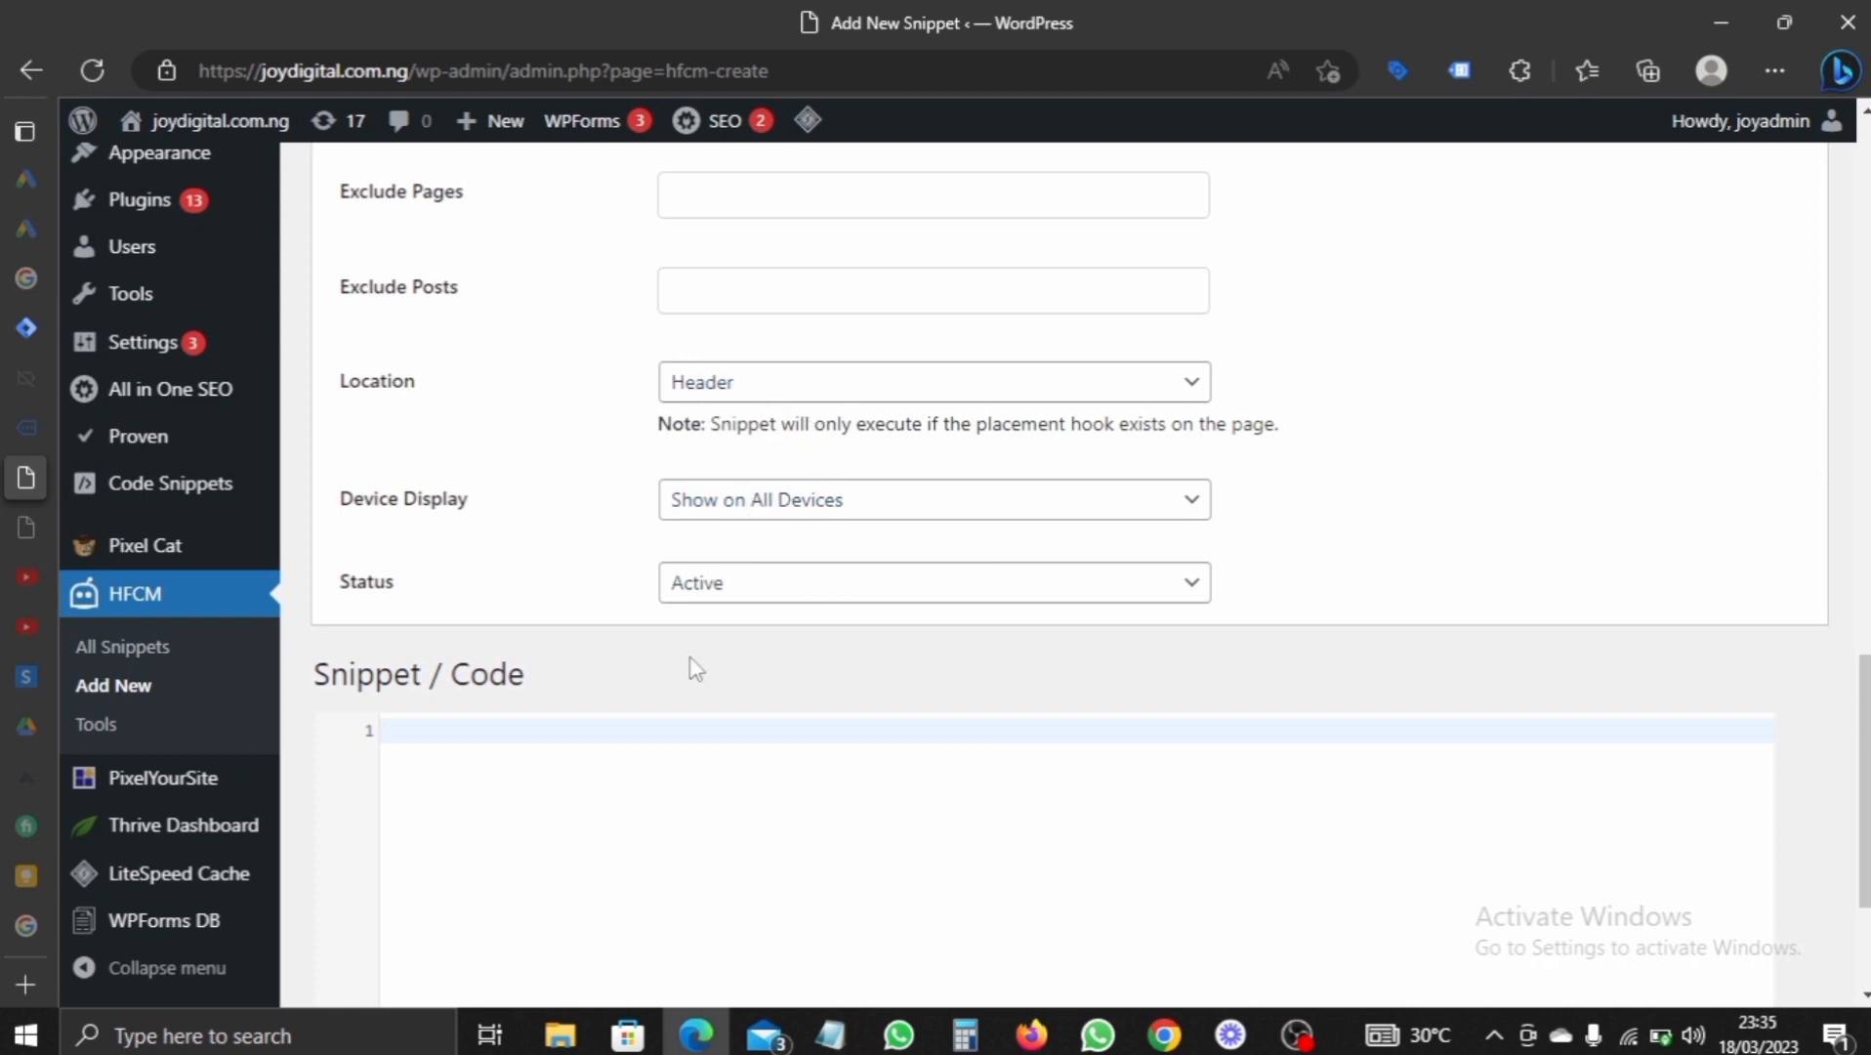
{"action": "scroll", "coordinate": [429, 733], "scroll_direction": "down", "scroll_amount": 3}
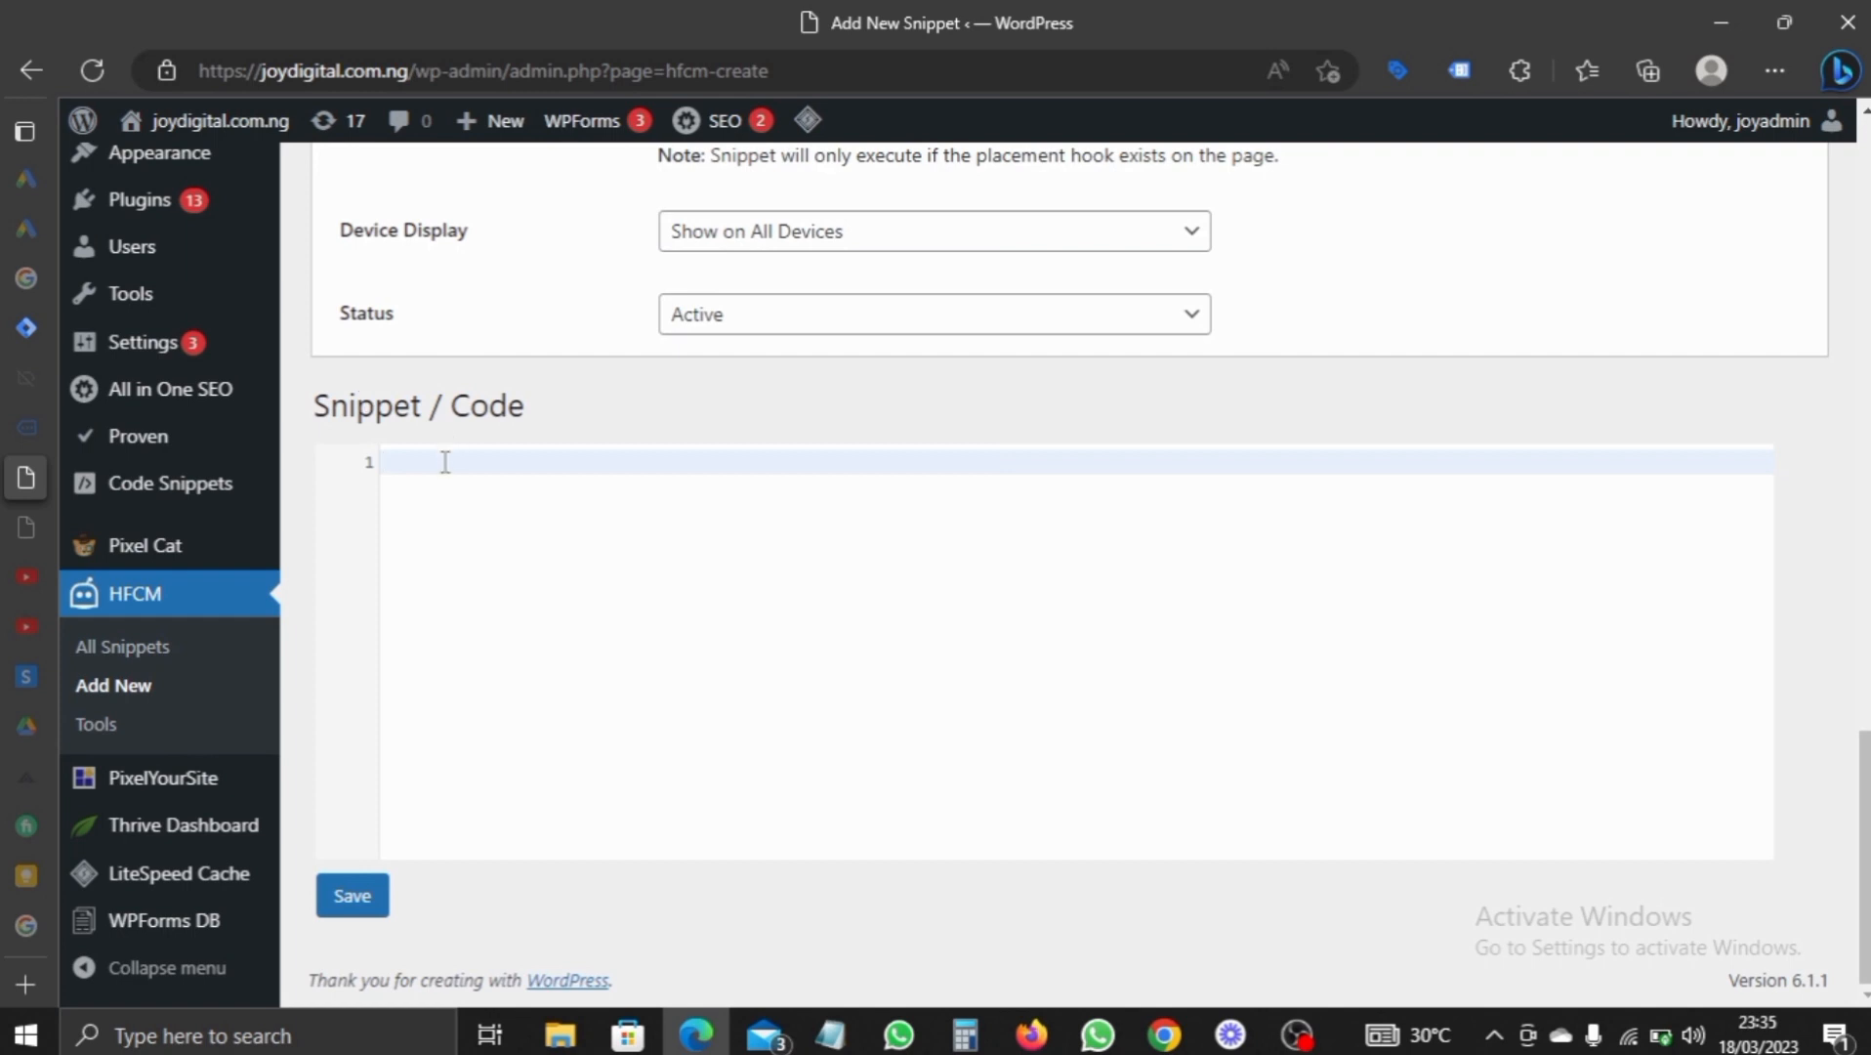
{"action": "left_click", "coordinate": [26, 327]}
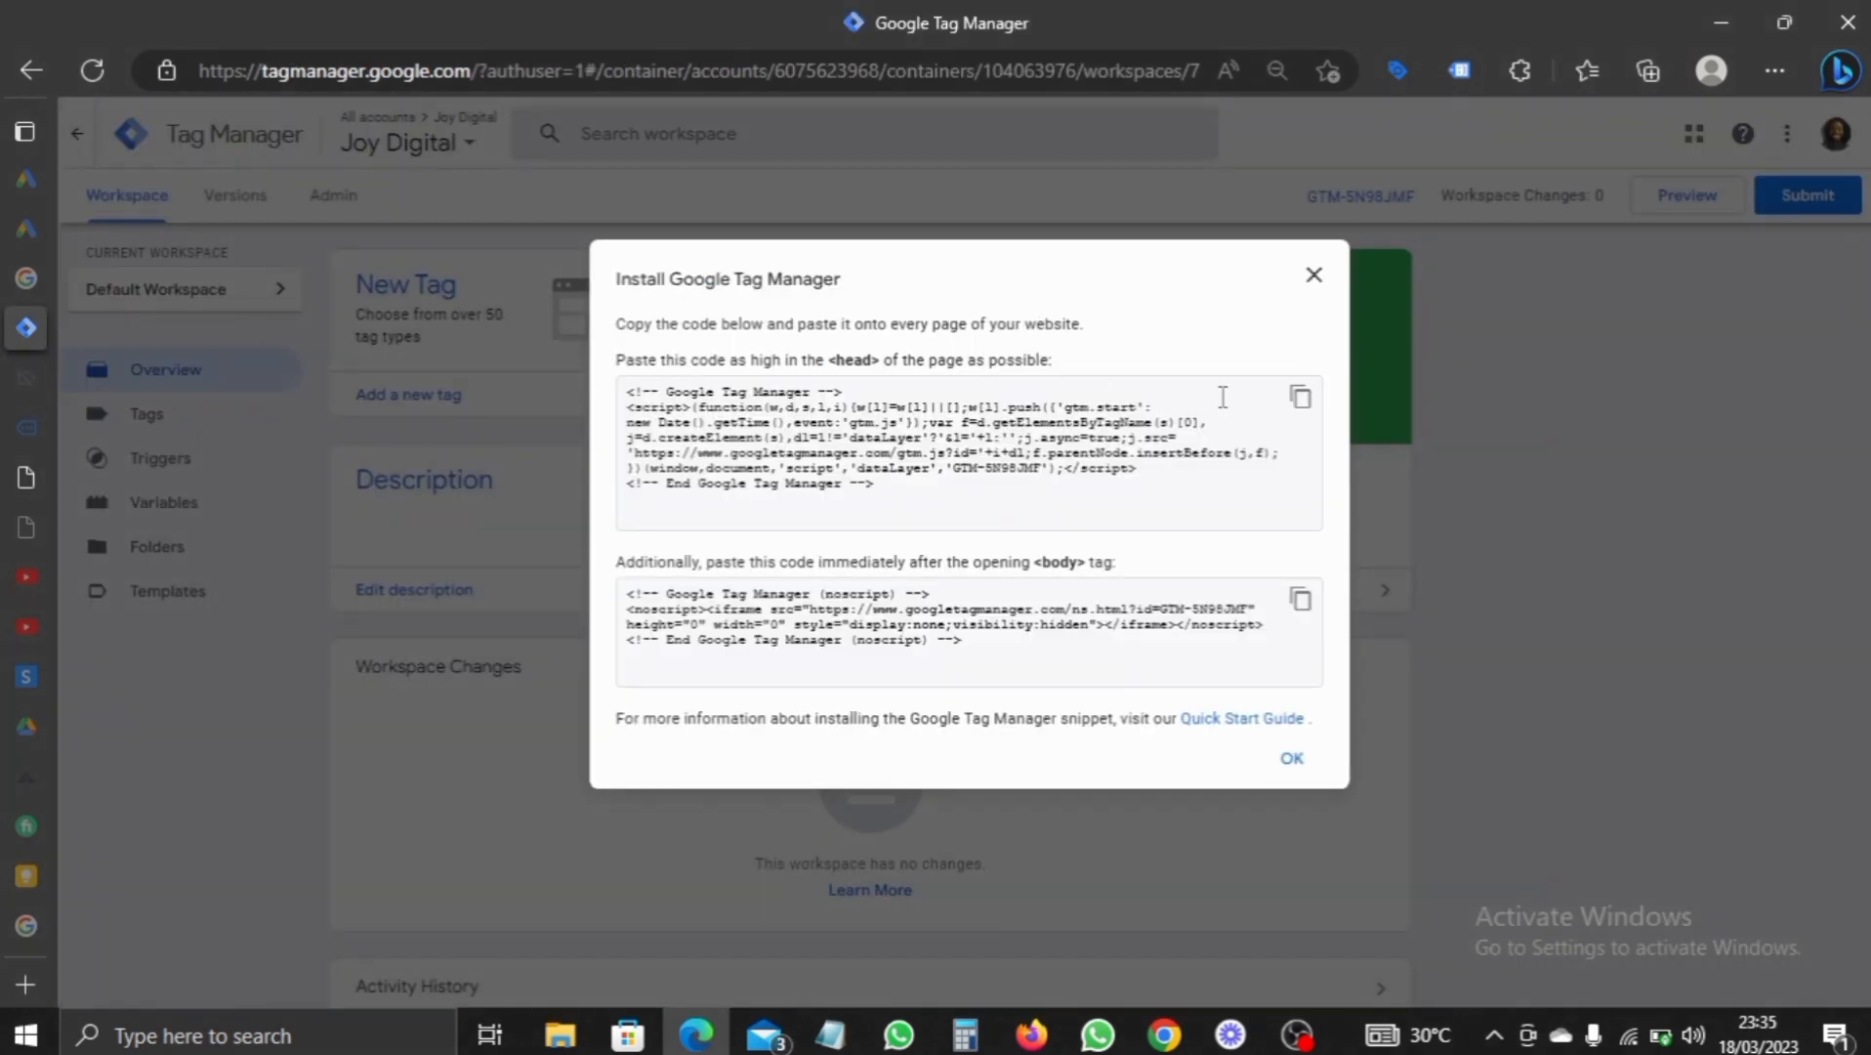
{"action": "left_click", "coordinate": [1300, 396]}
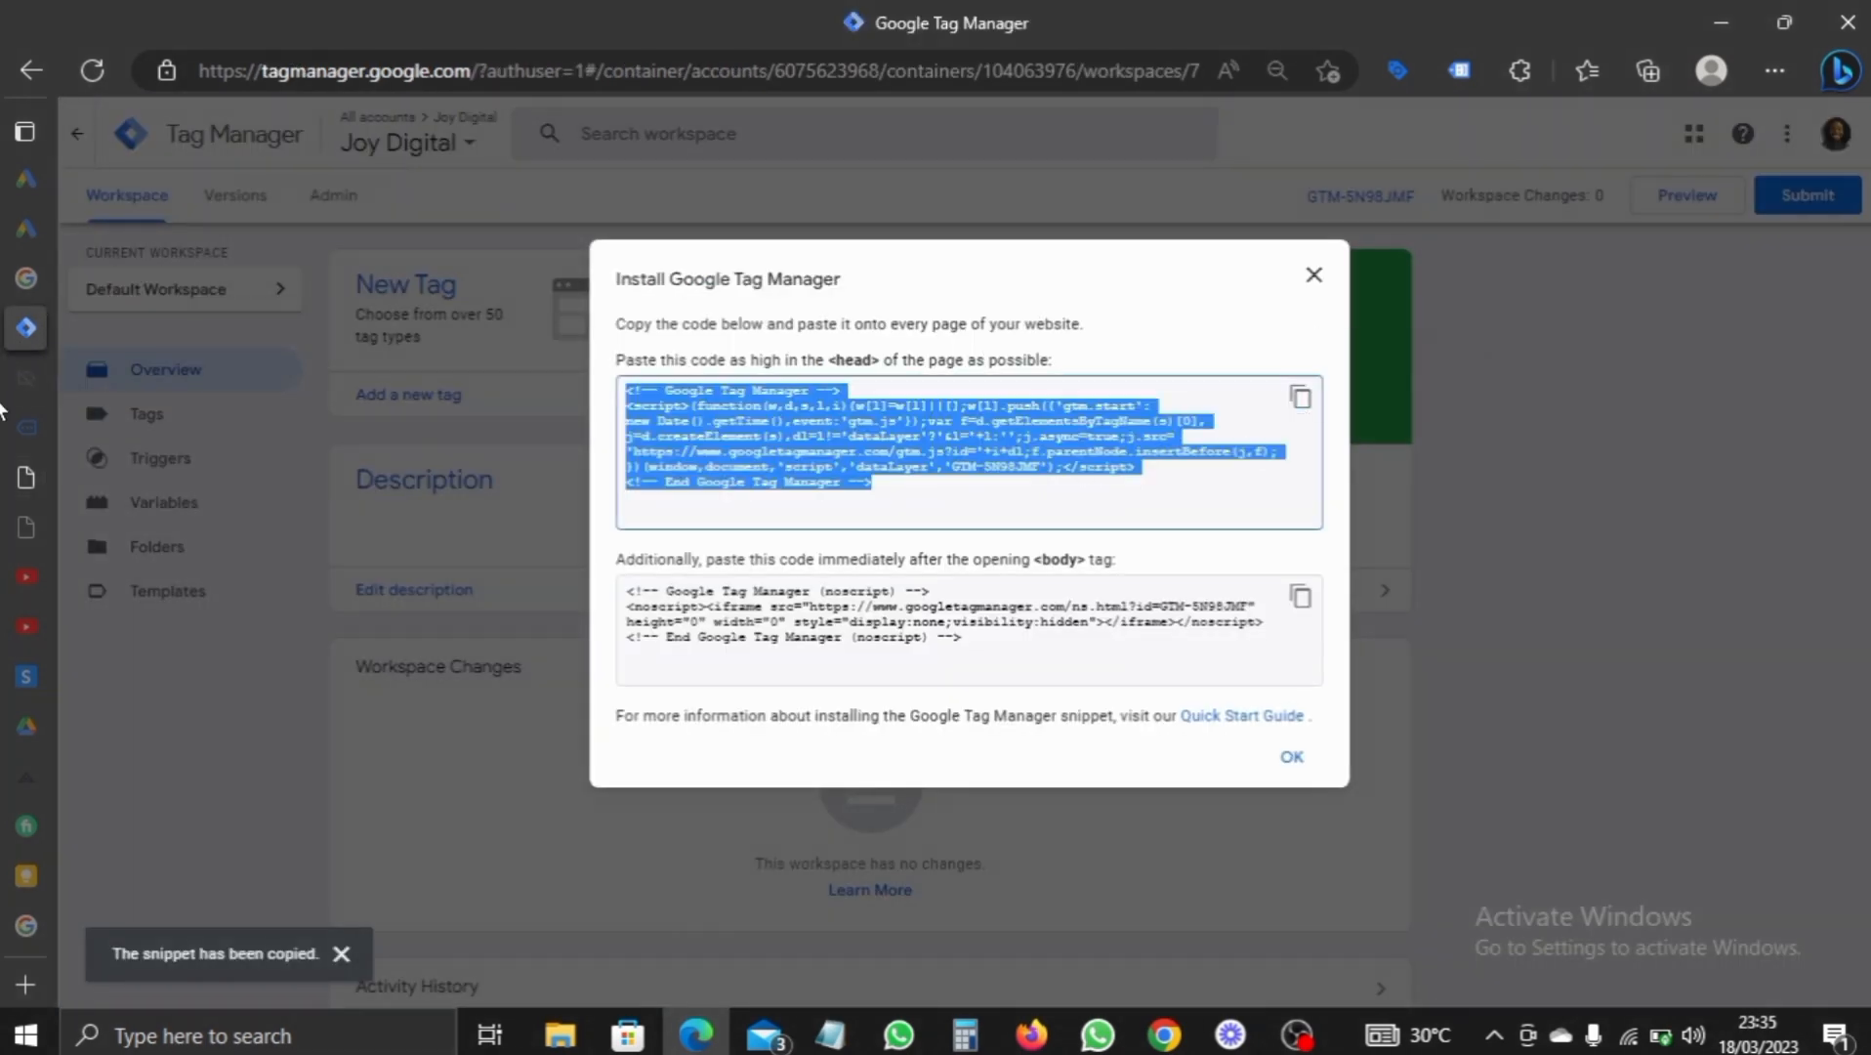
{"action": "left_click", "coordinate": [117, 473]}
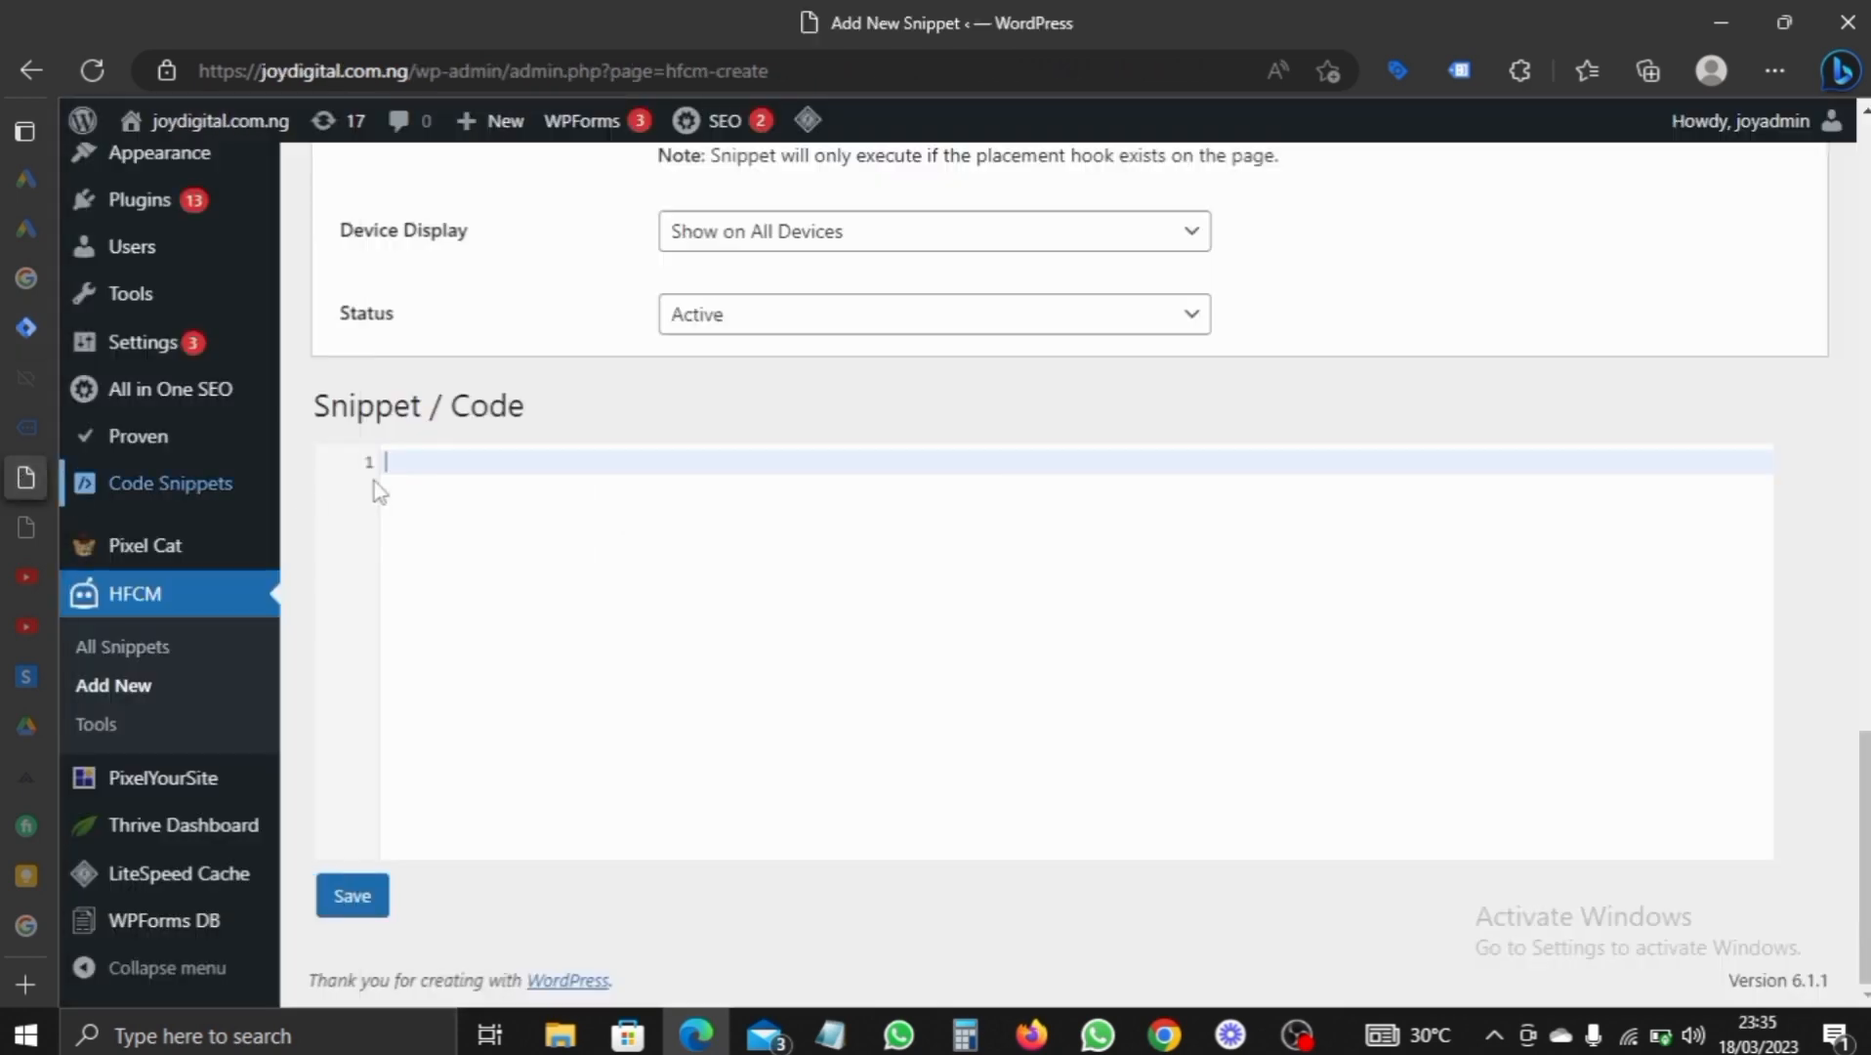
{"action": "right_click", "coordinate": [426, 468]}
{"action": "left_click", "coordinate": [524, 720]}
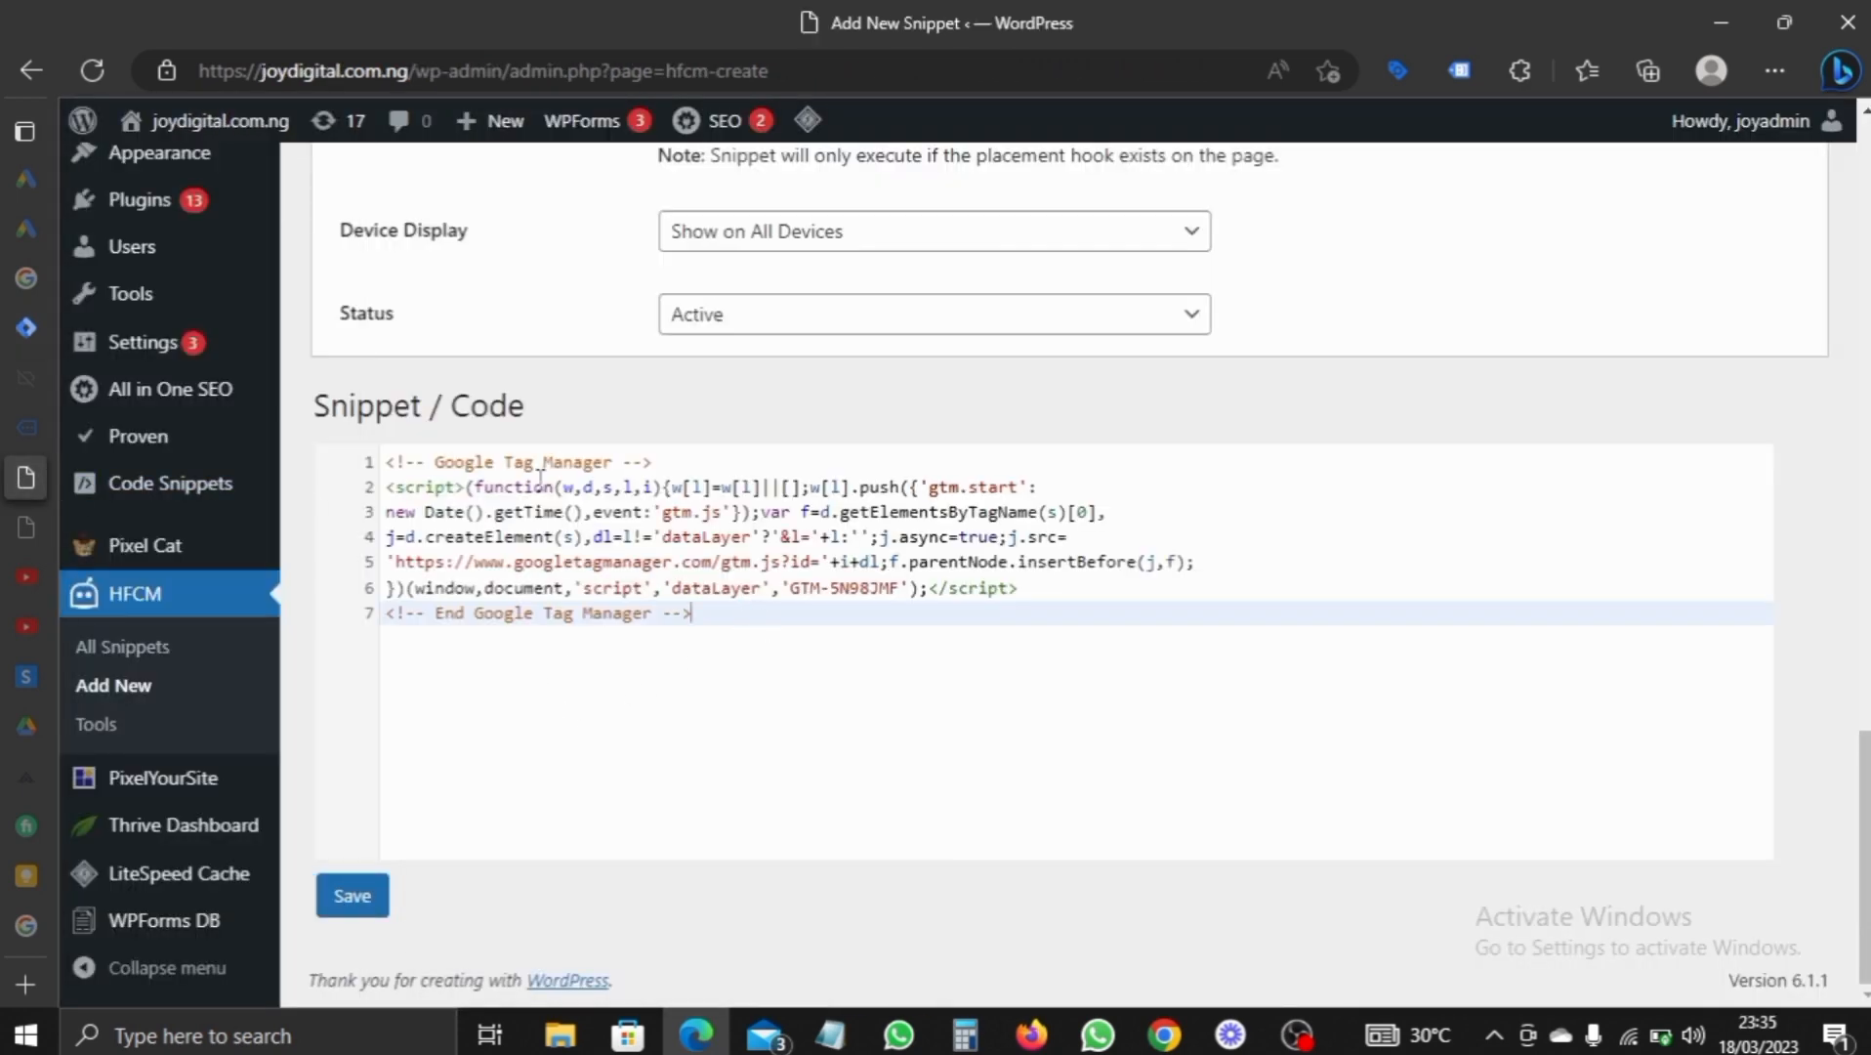
- Review the new snippet's settings and pasted head code, and return to the table of all HFCM snippets
{"action": "left_click", "coordinate": [353, 896]}
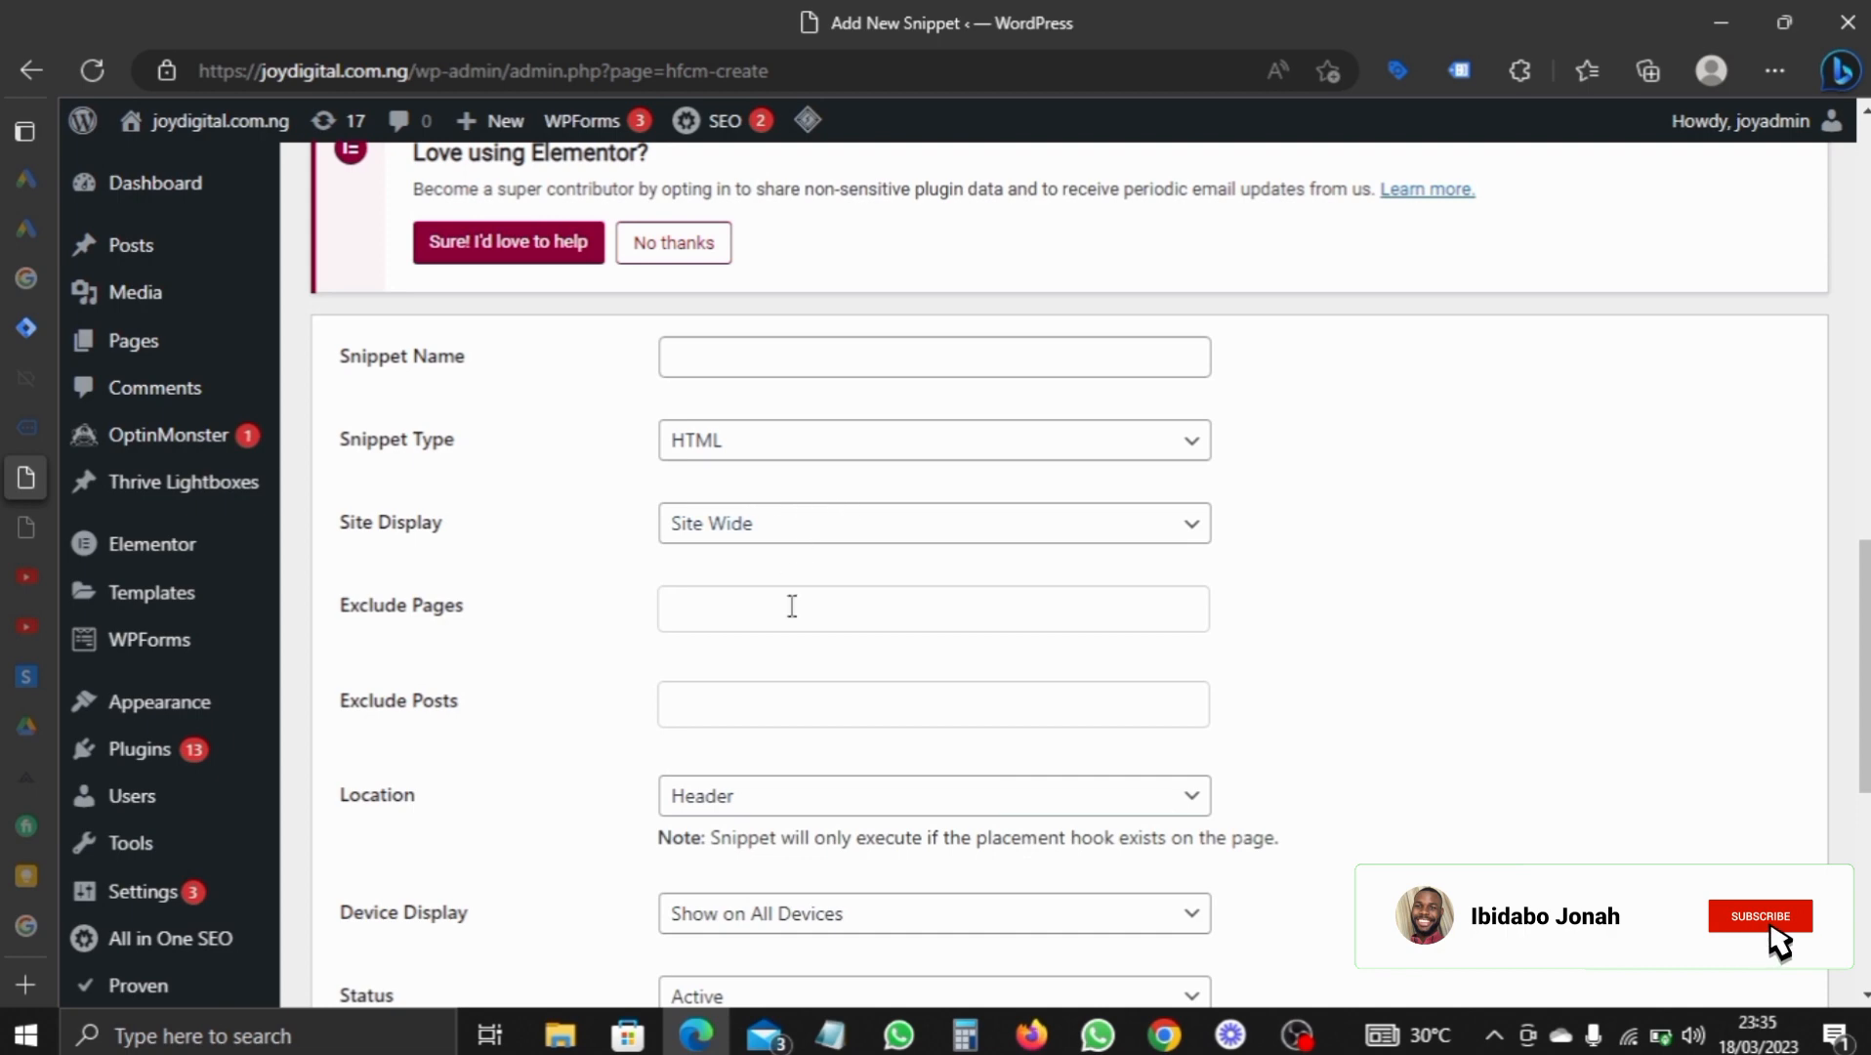
{"action": "scroll", "coordinate": [805, 795], "scroll_direction": "down", "scroll_amount": 3}
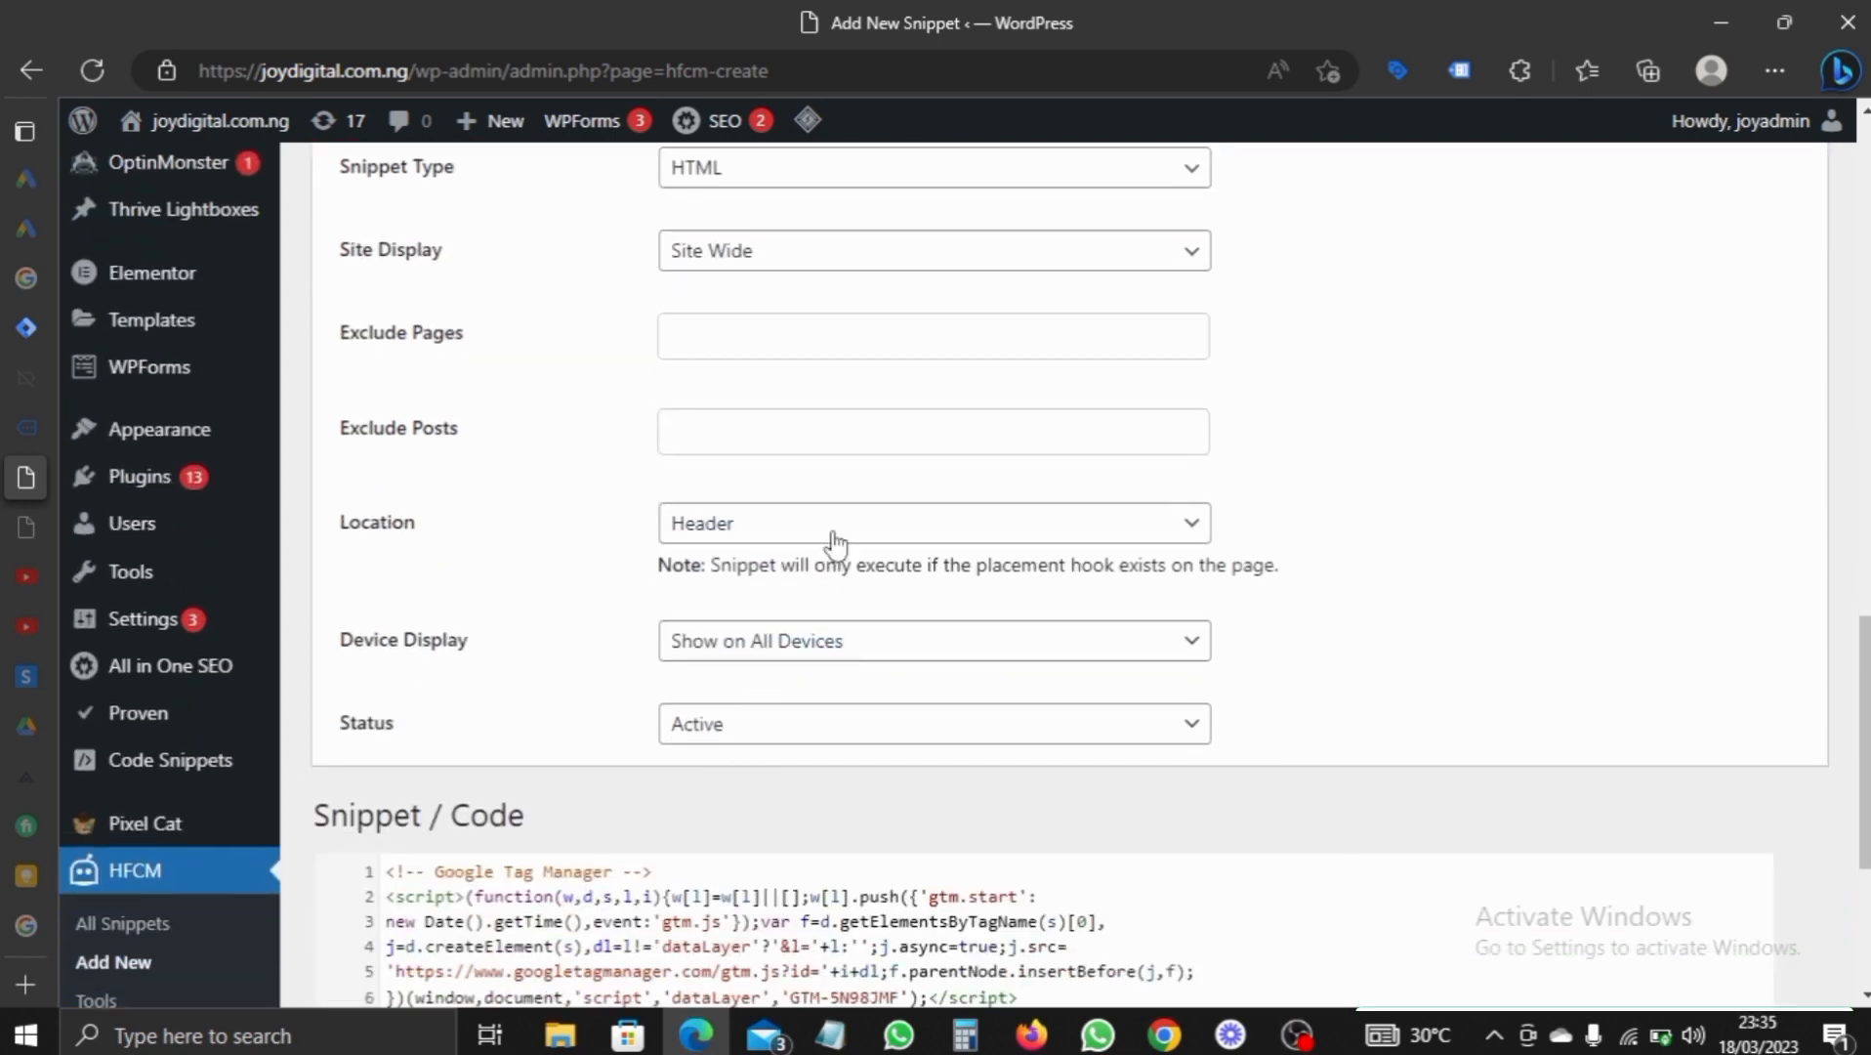
{"action": "scroll", "coordinate": [813, 567], "scroll_direction": "down", "scroll_amount": 3}
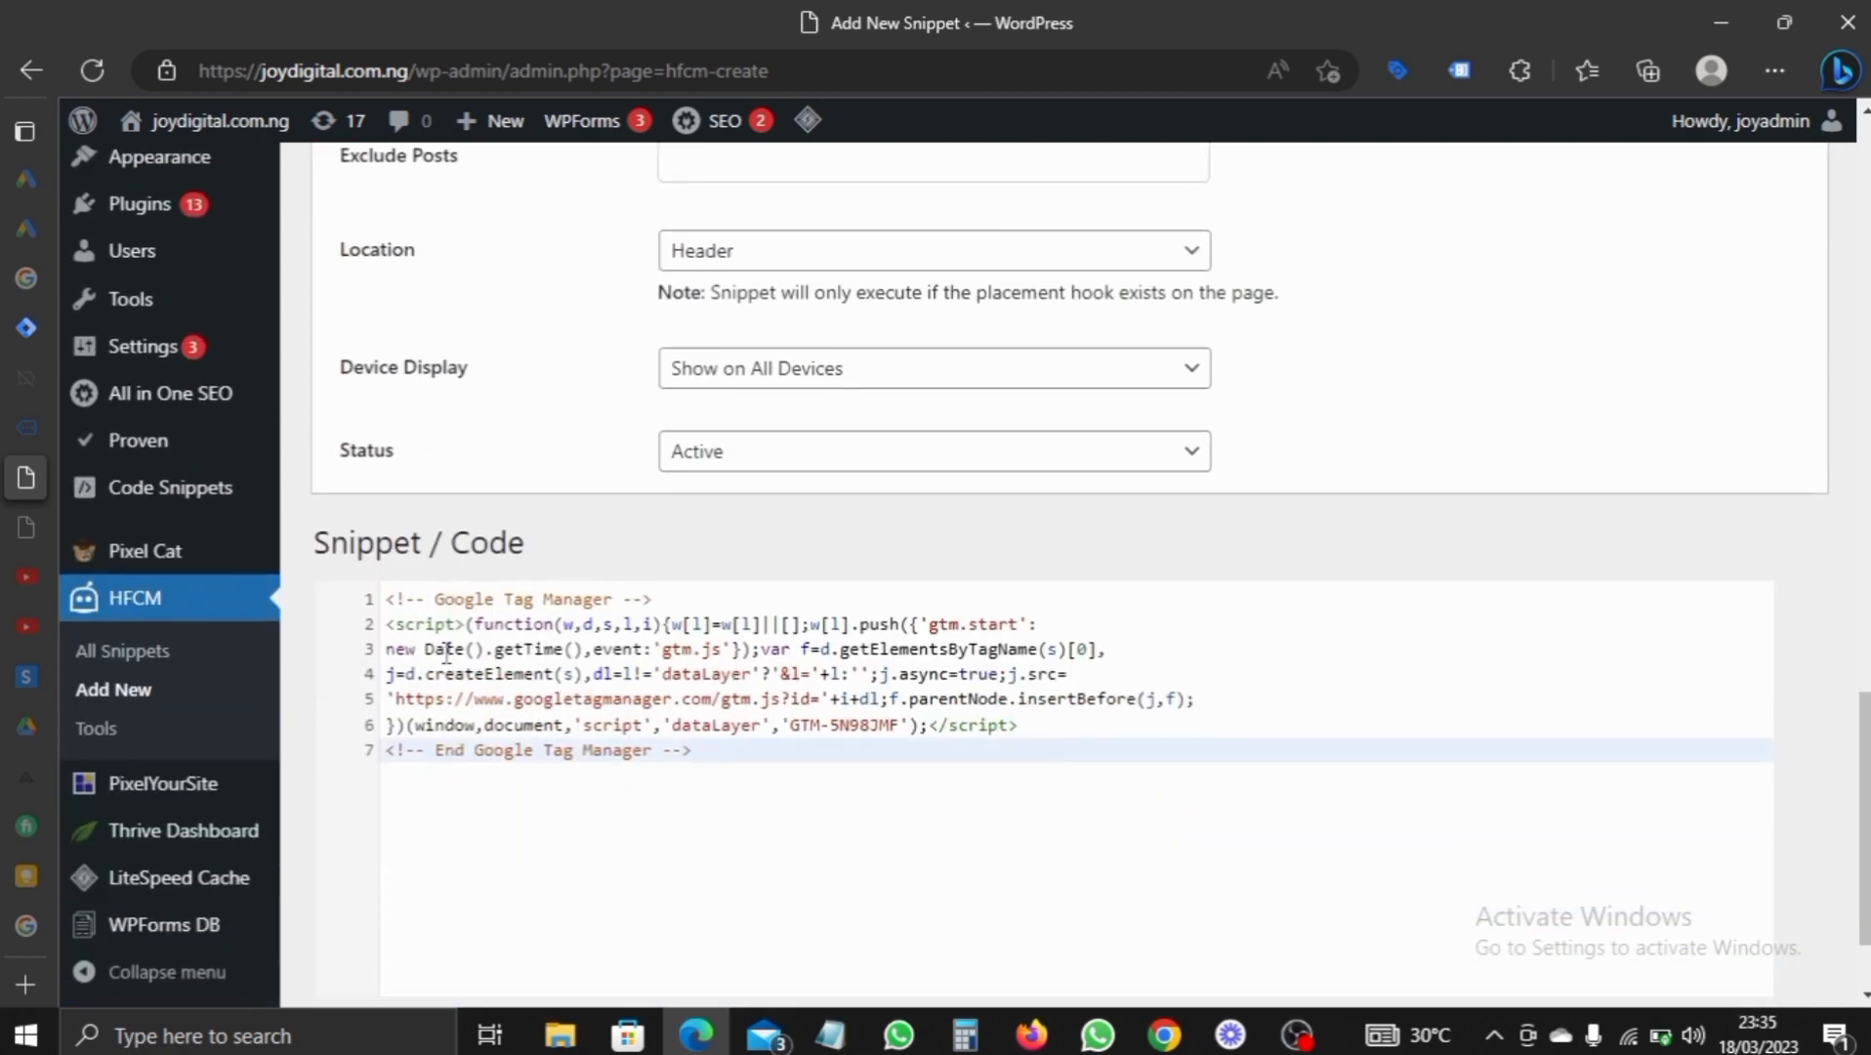
{"action": "left_click", "coordinate": [127, 655]}
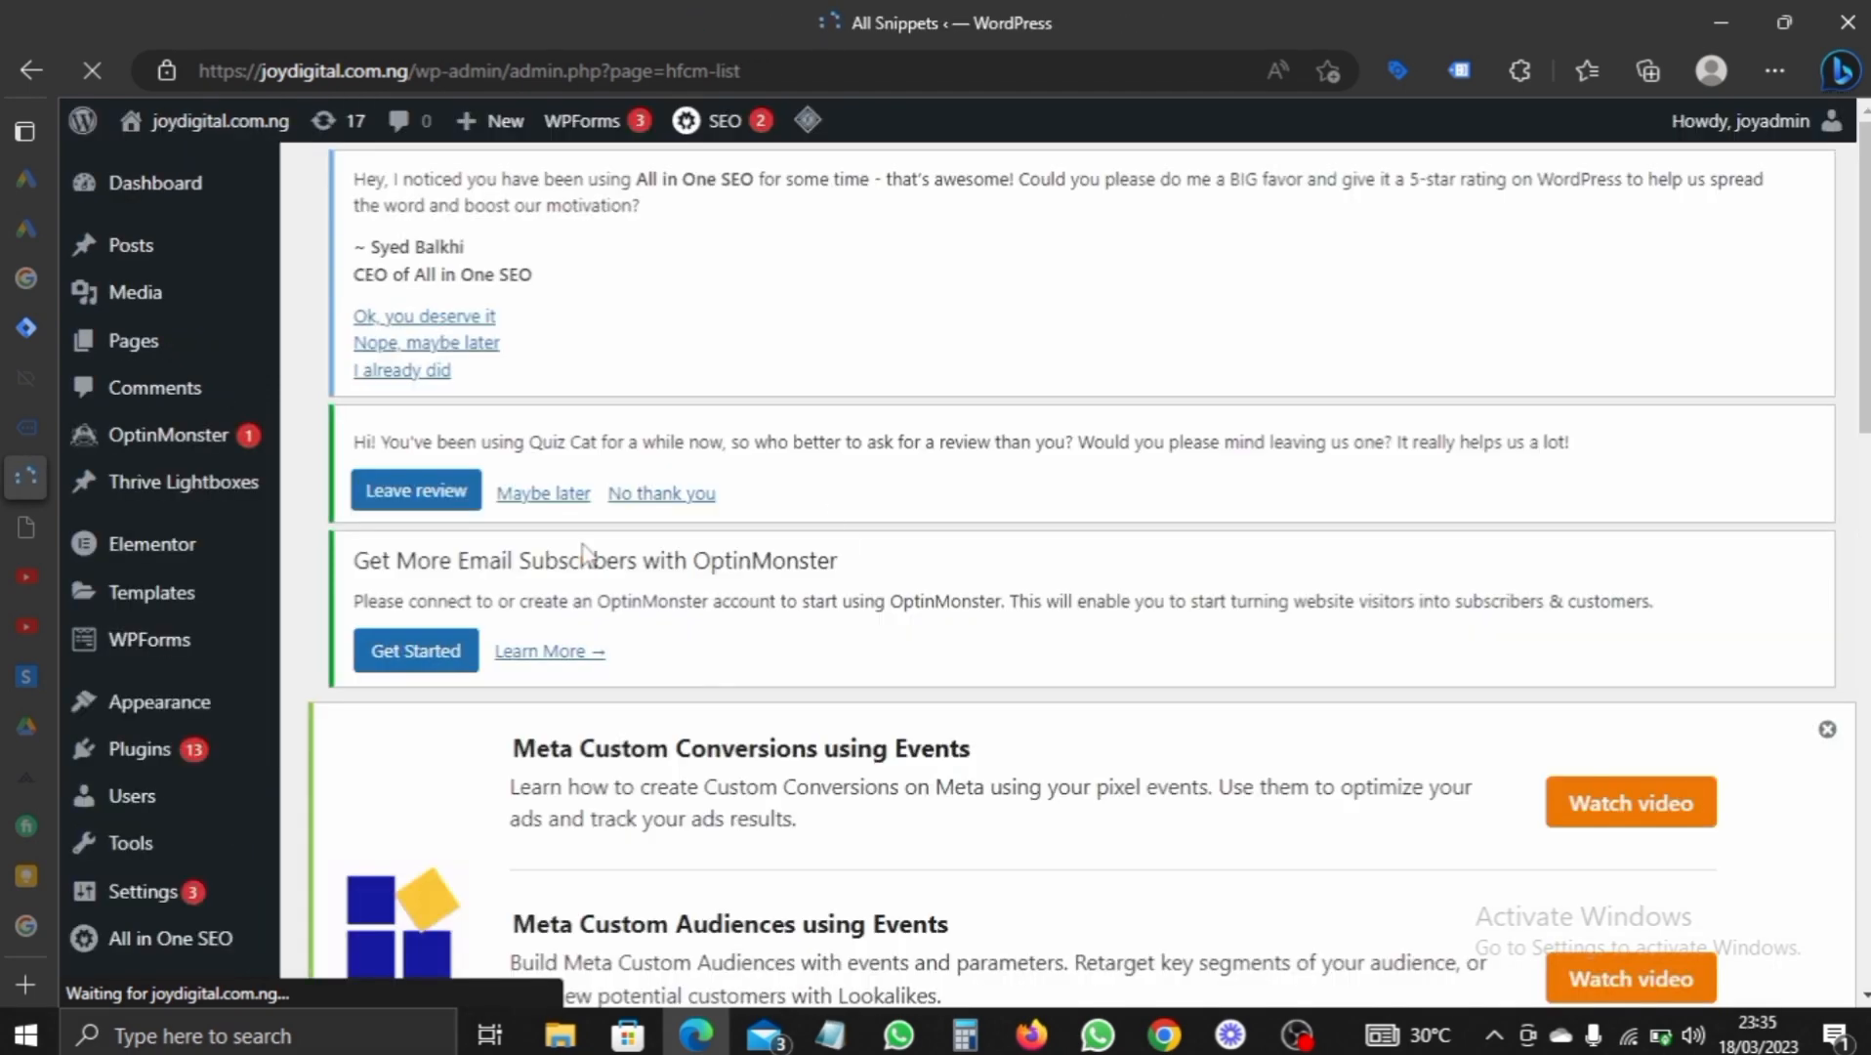
{"action": "scroll", "coordinate": [839, 455], "scroll_direction": "down", "scroll_amount": 15}
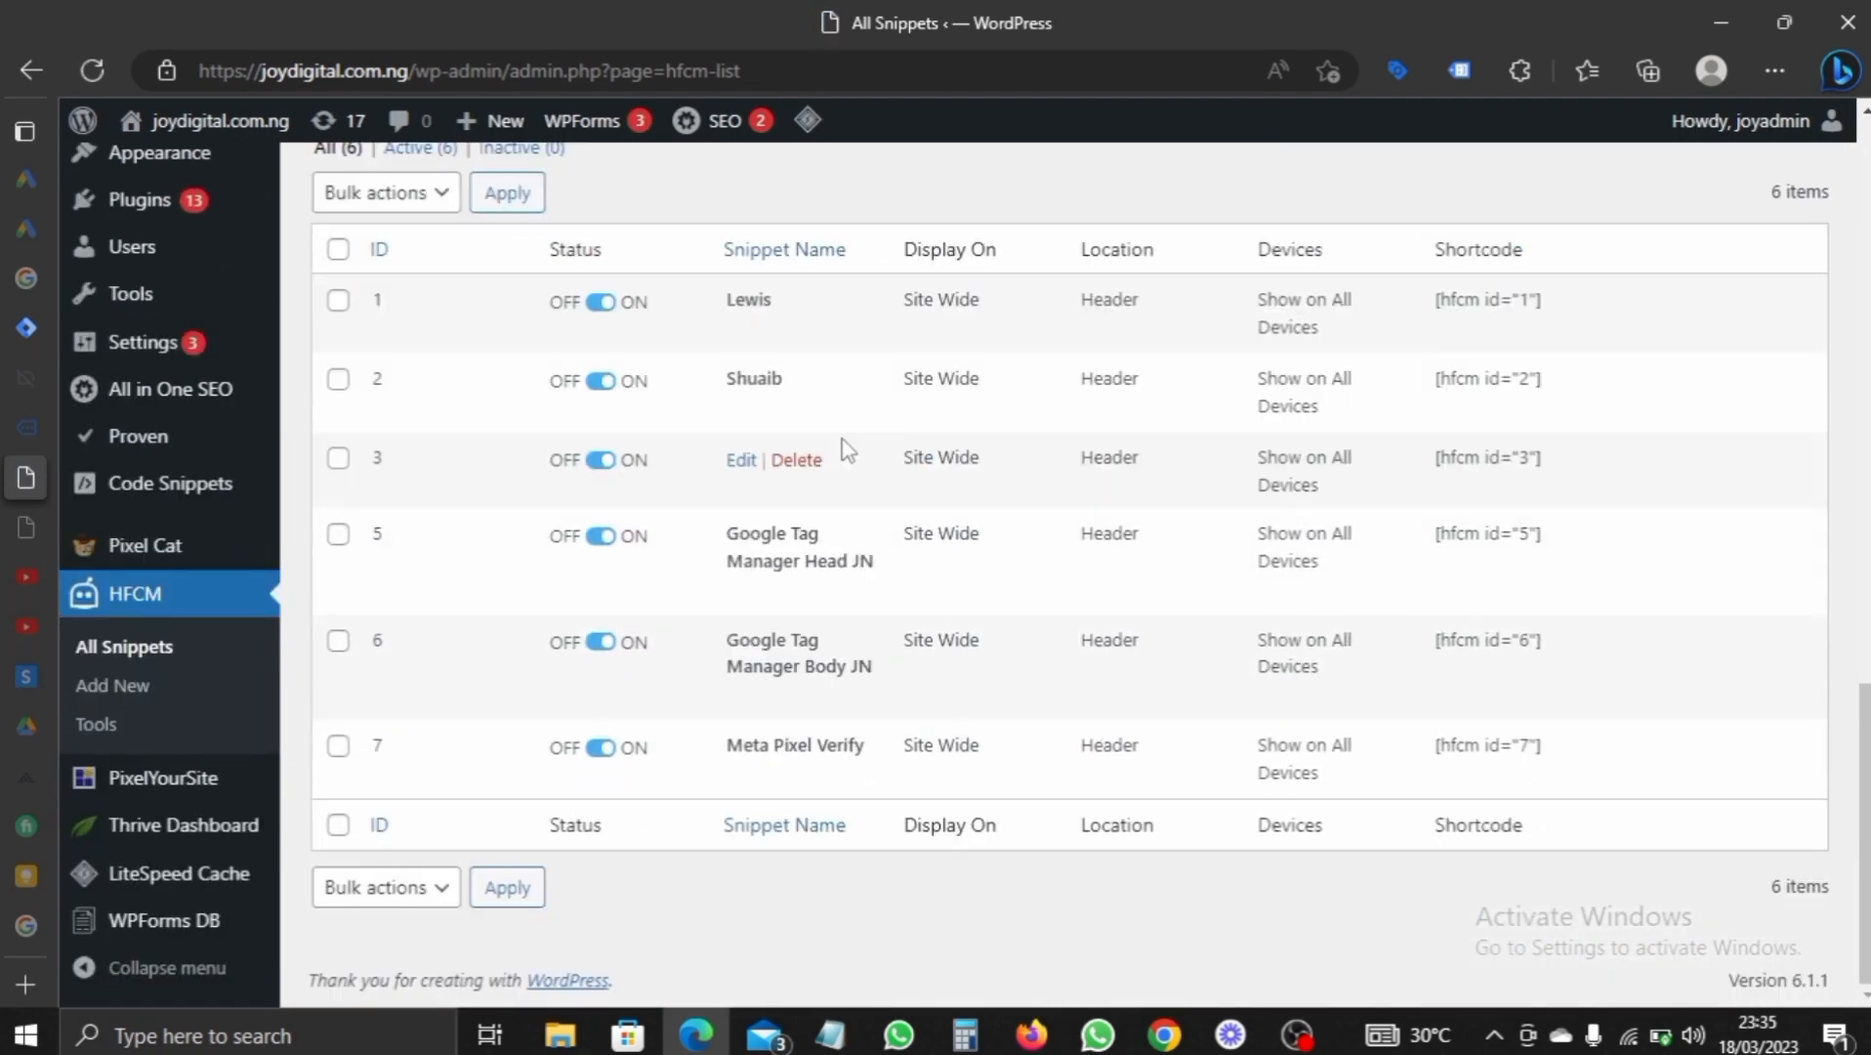
{"action": "scroll", "coordinate": [782, 664], "scroll_direction": "up", "scroll_amount": 2}
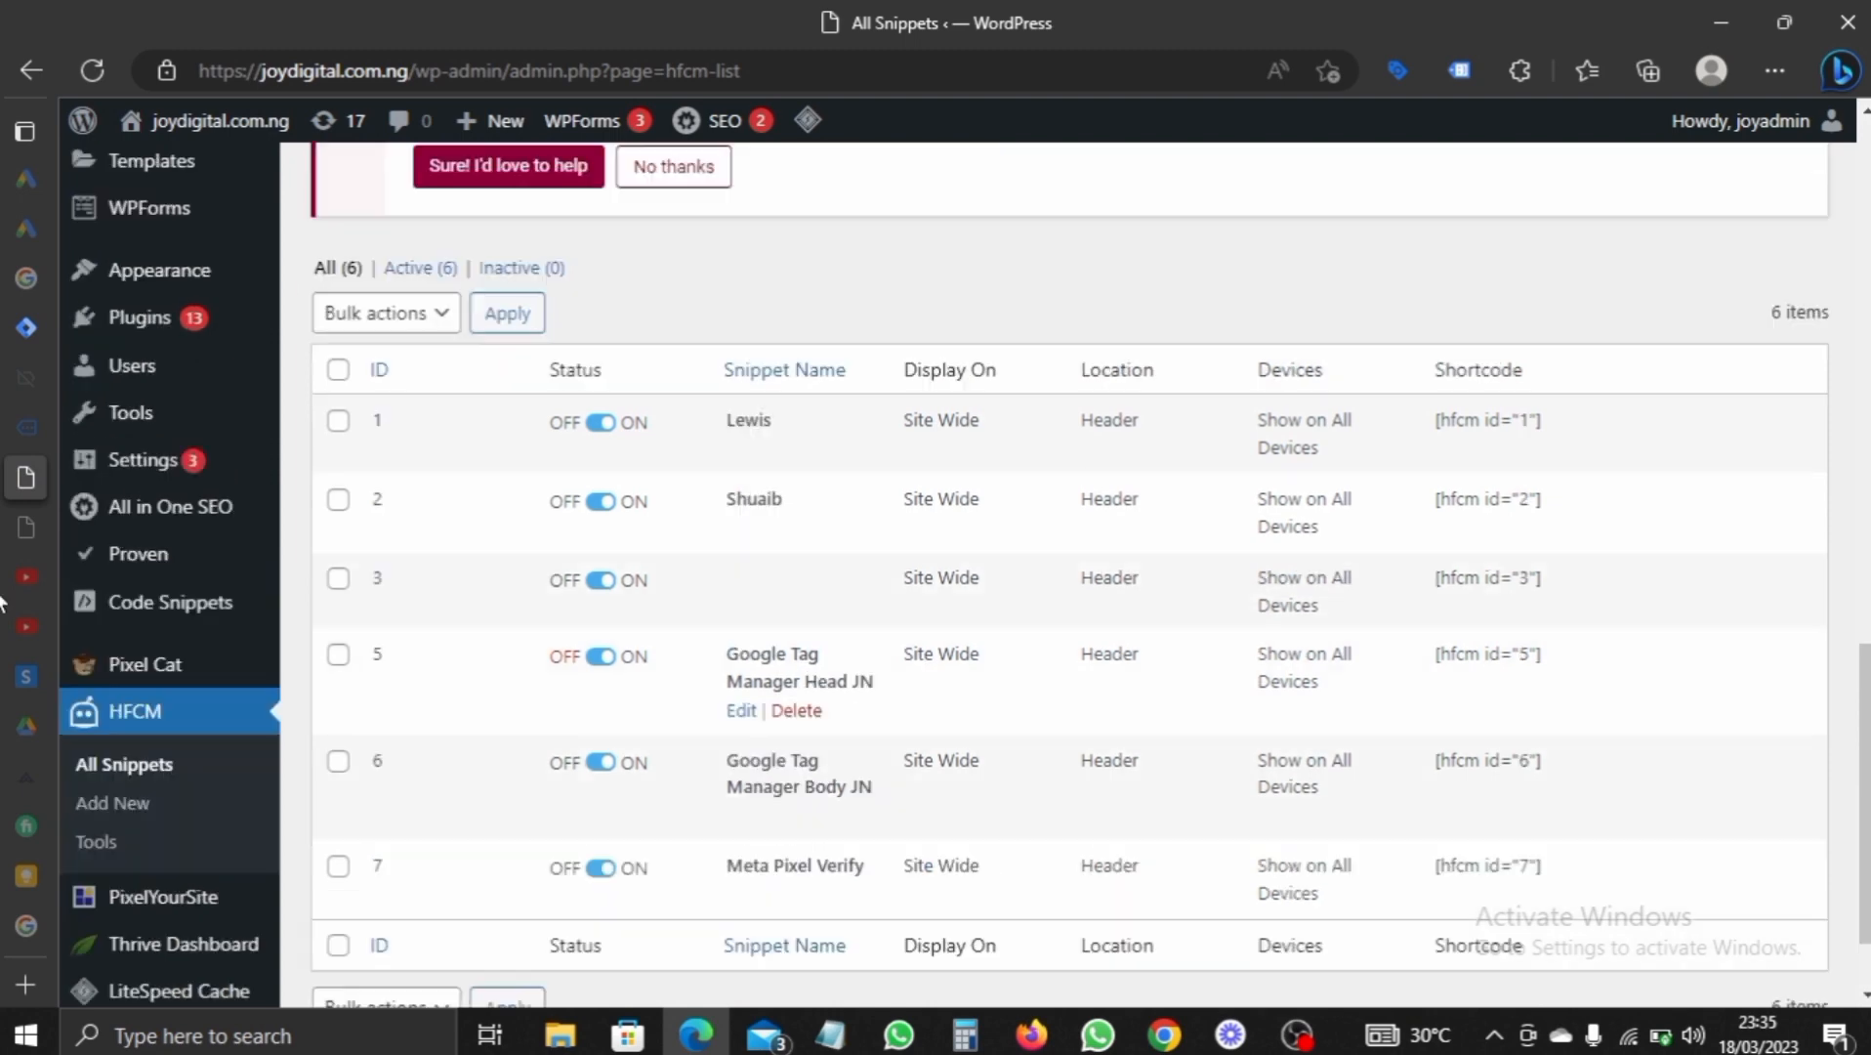
- Switch to Google Tag Manager and copy the body (noscript) installation code
{"action": "mouse_move", "coordinate": [15, 318]}
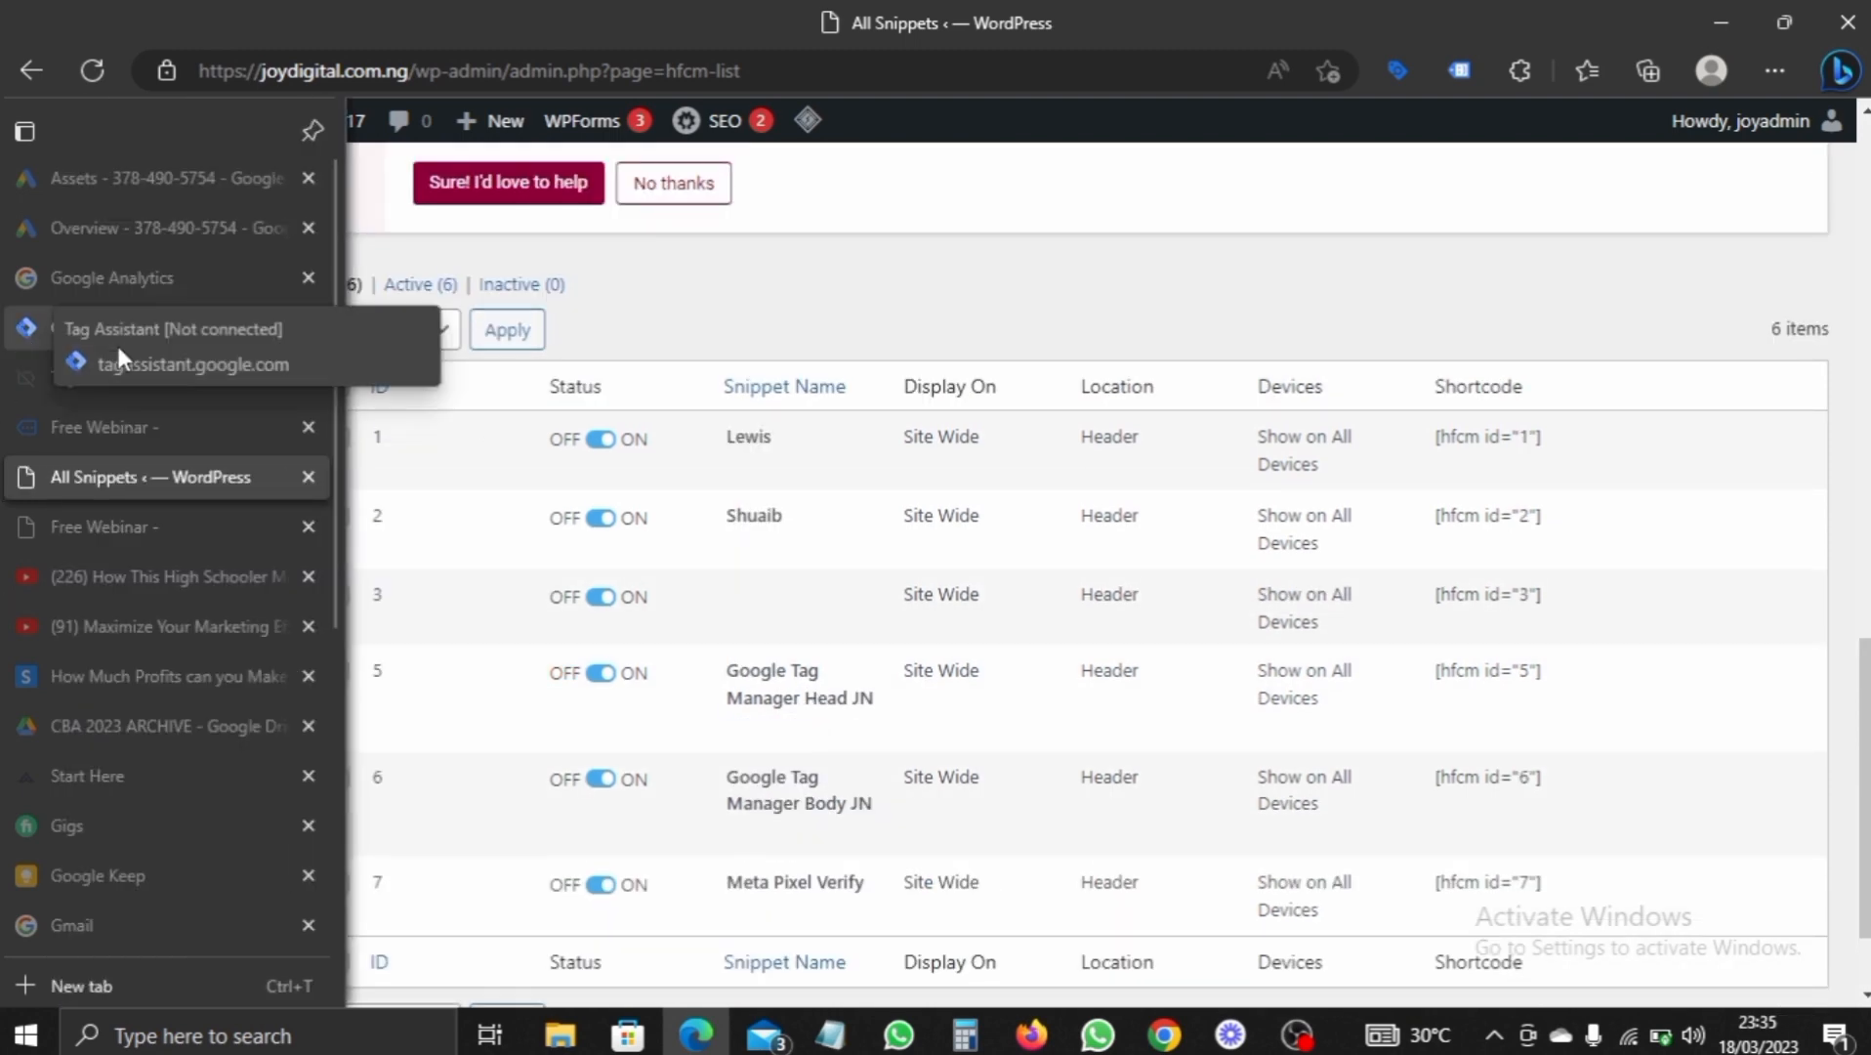
{"action": "left_click", "coordinate": [115, 341]}
{"action": "left_click", "coordinate": [1291, 601]}
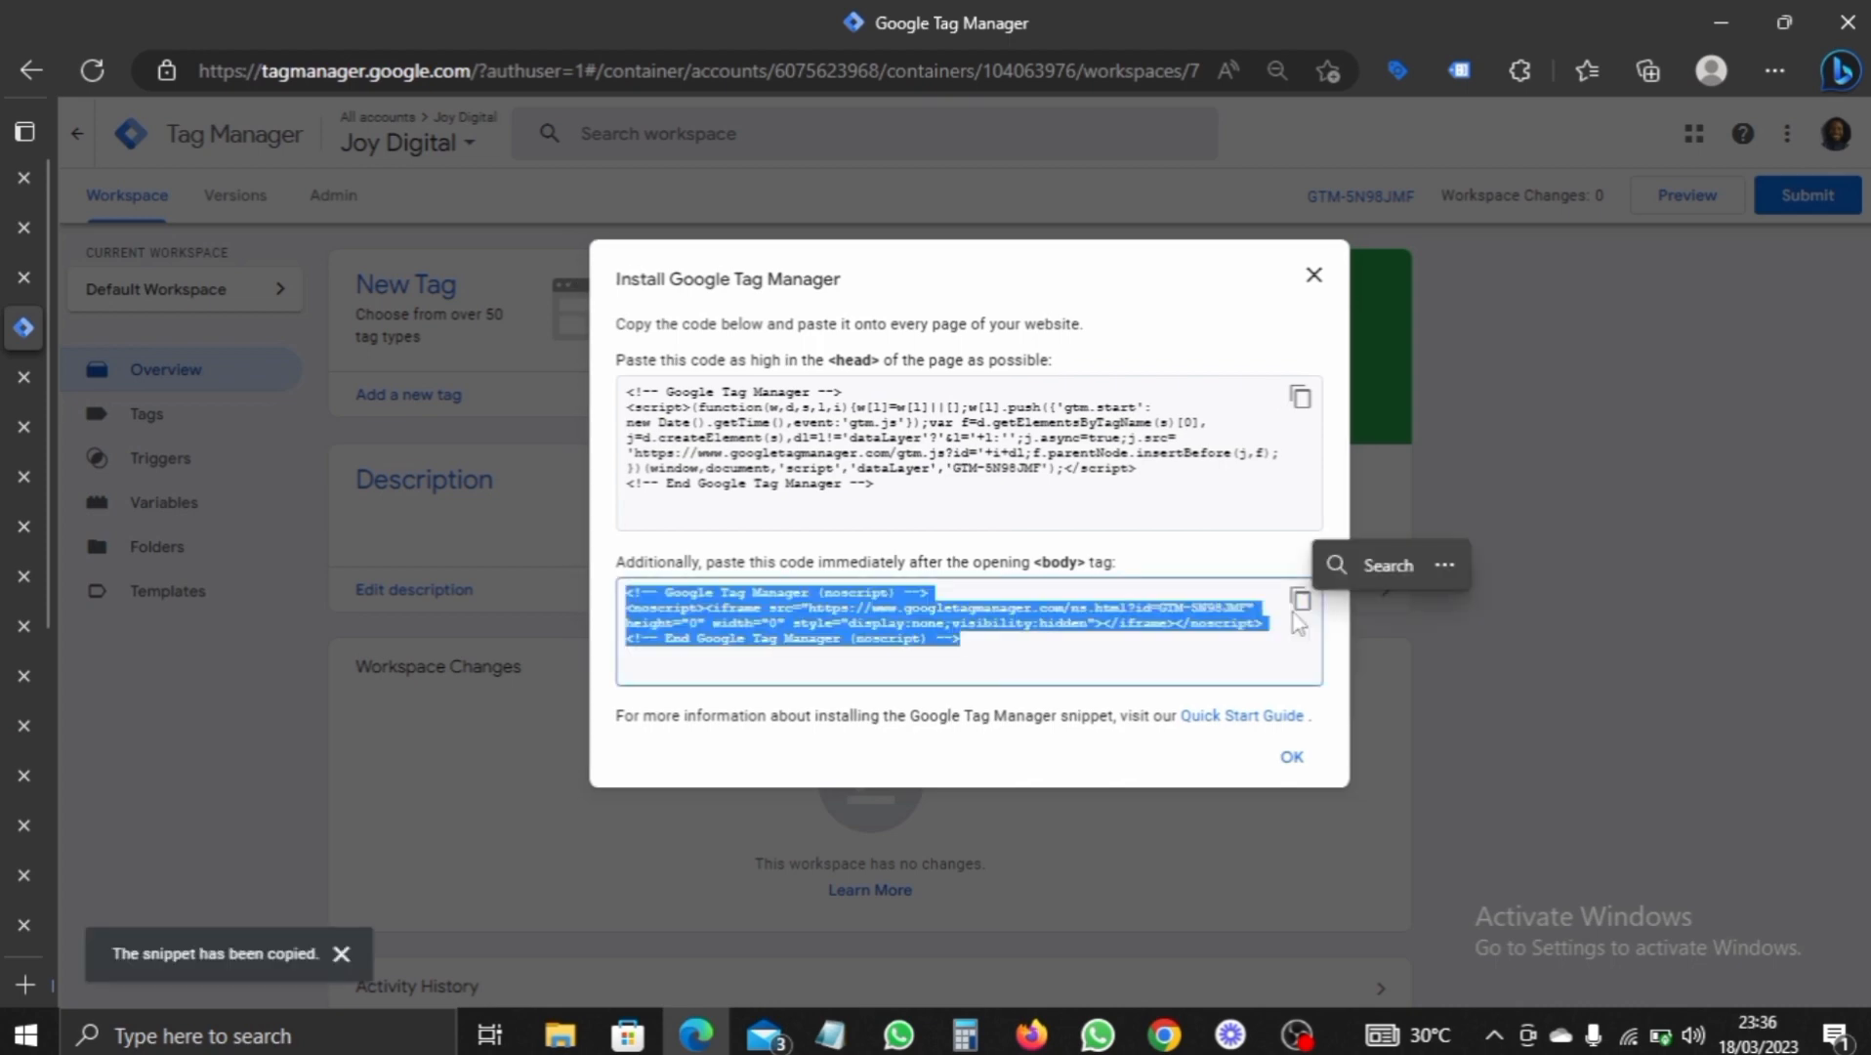
- Return to the HFCM snippets page in WordPress and start another new snippet for the body code
{"action": "mouse_move", "coordinate": [33, 419]}
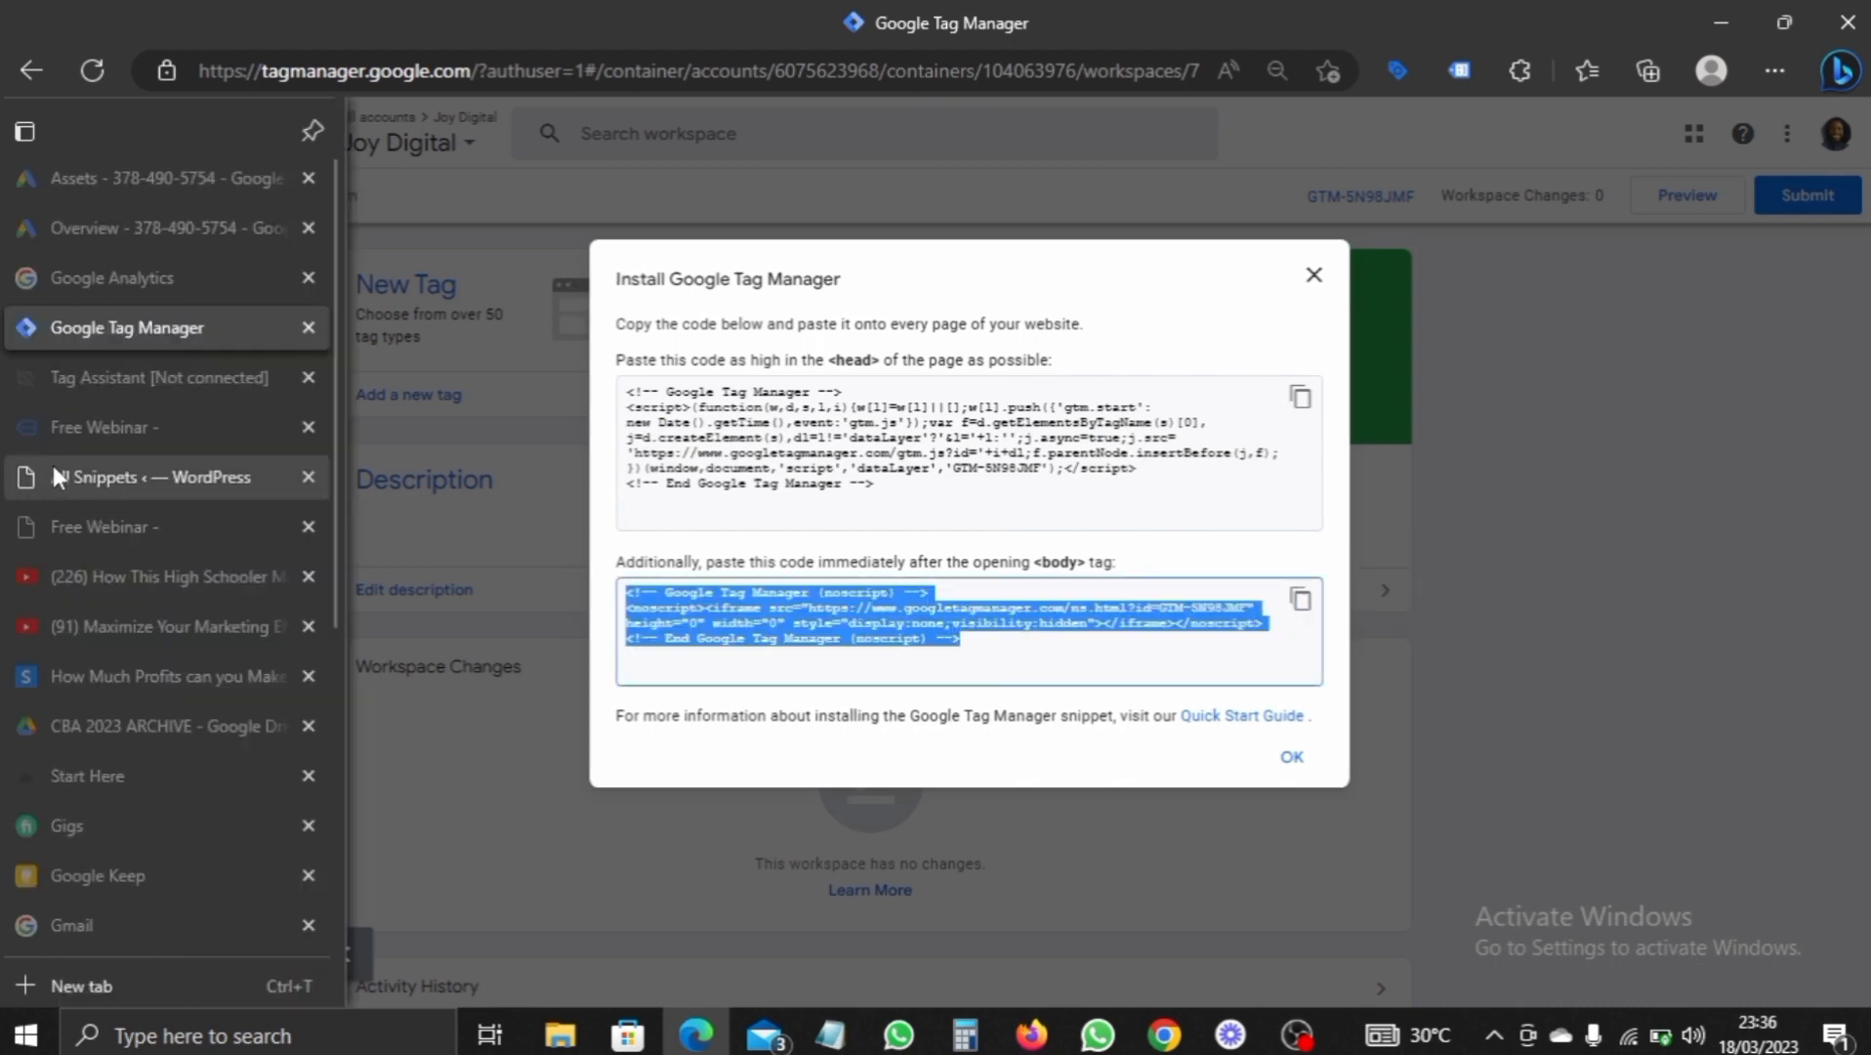
{"action": "left_click", "coordinate": [57, 477]}
{"action": "scroll", "coordinate": [634, 420], "scroll_direction": "up", "scroll_amount": 15}
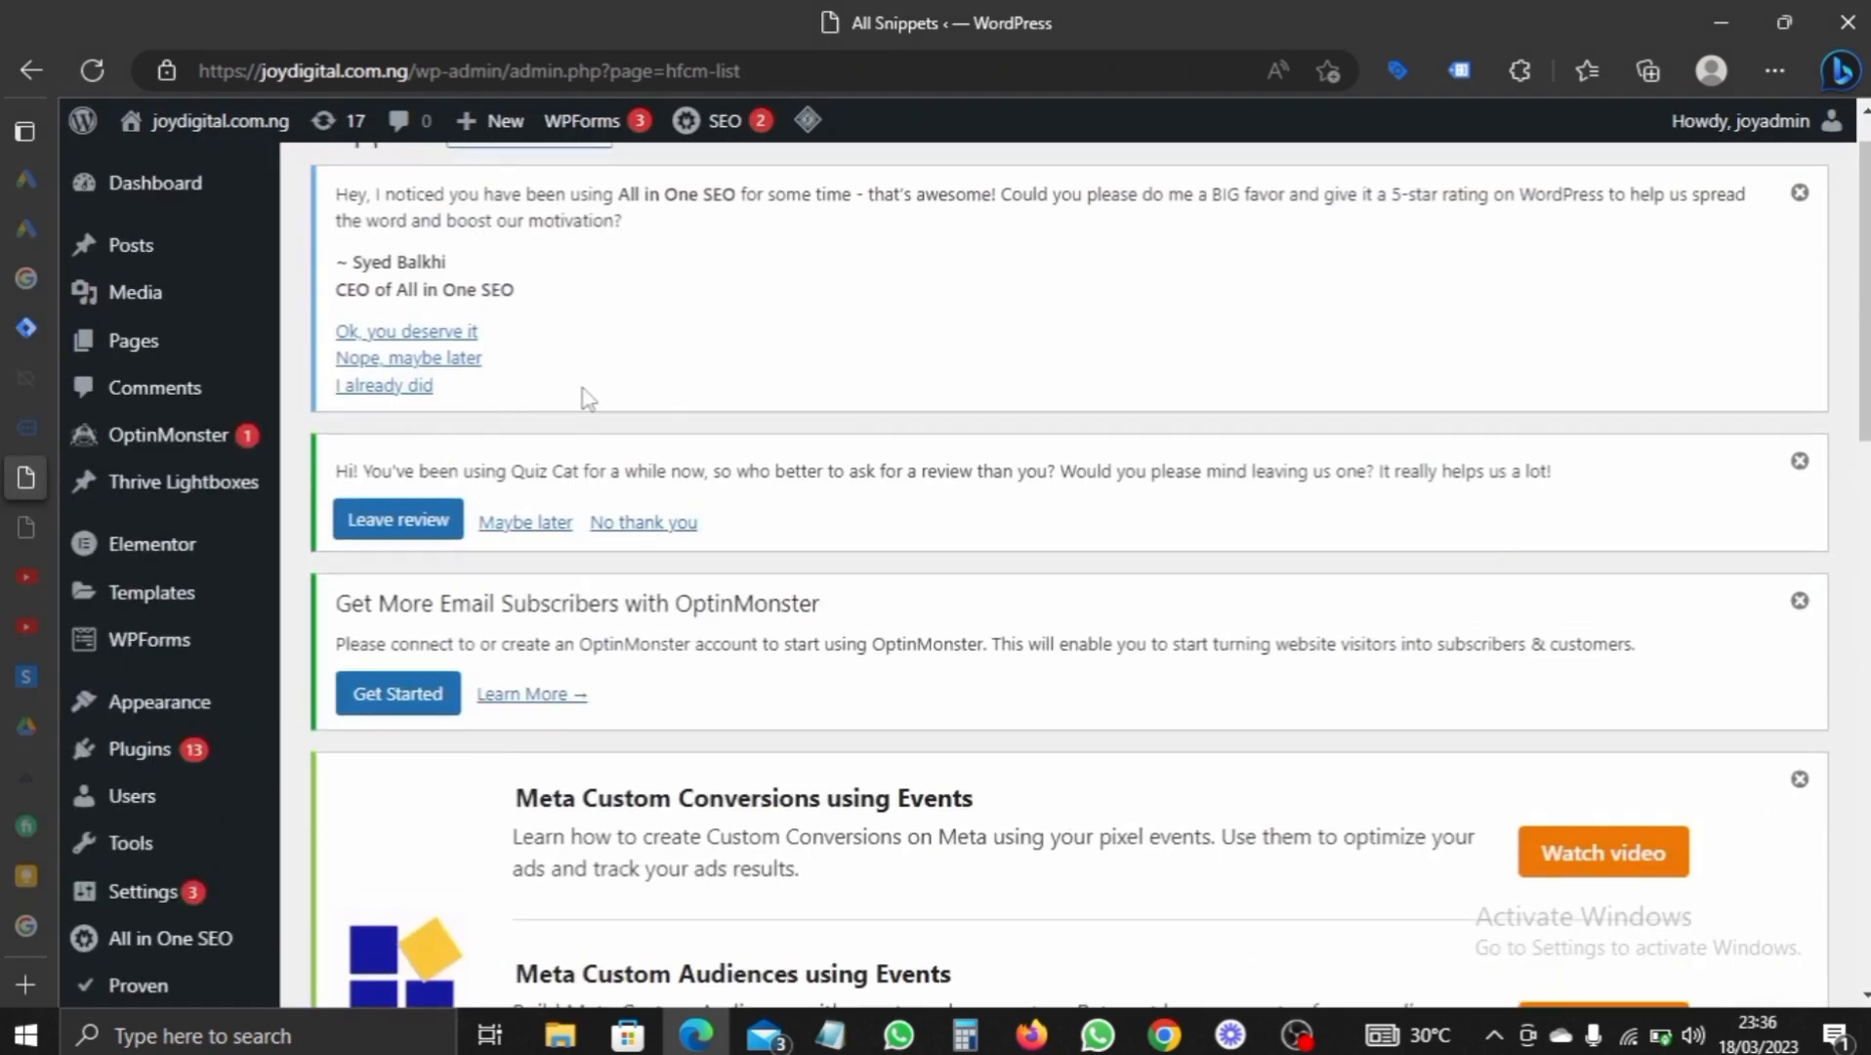
{"action": "left_click", "coordinate": [495, 191]}
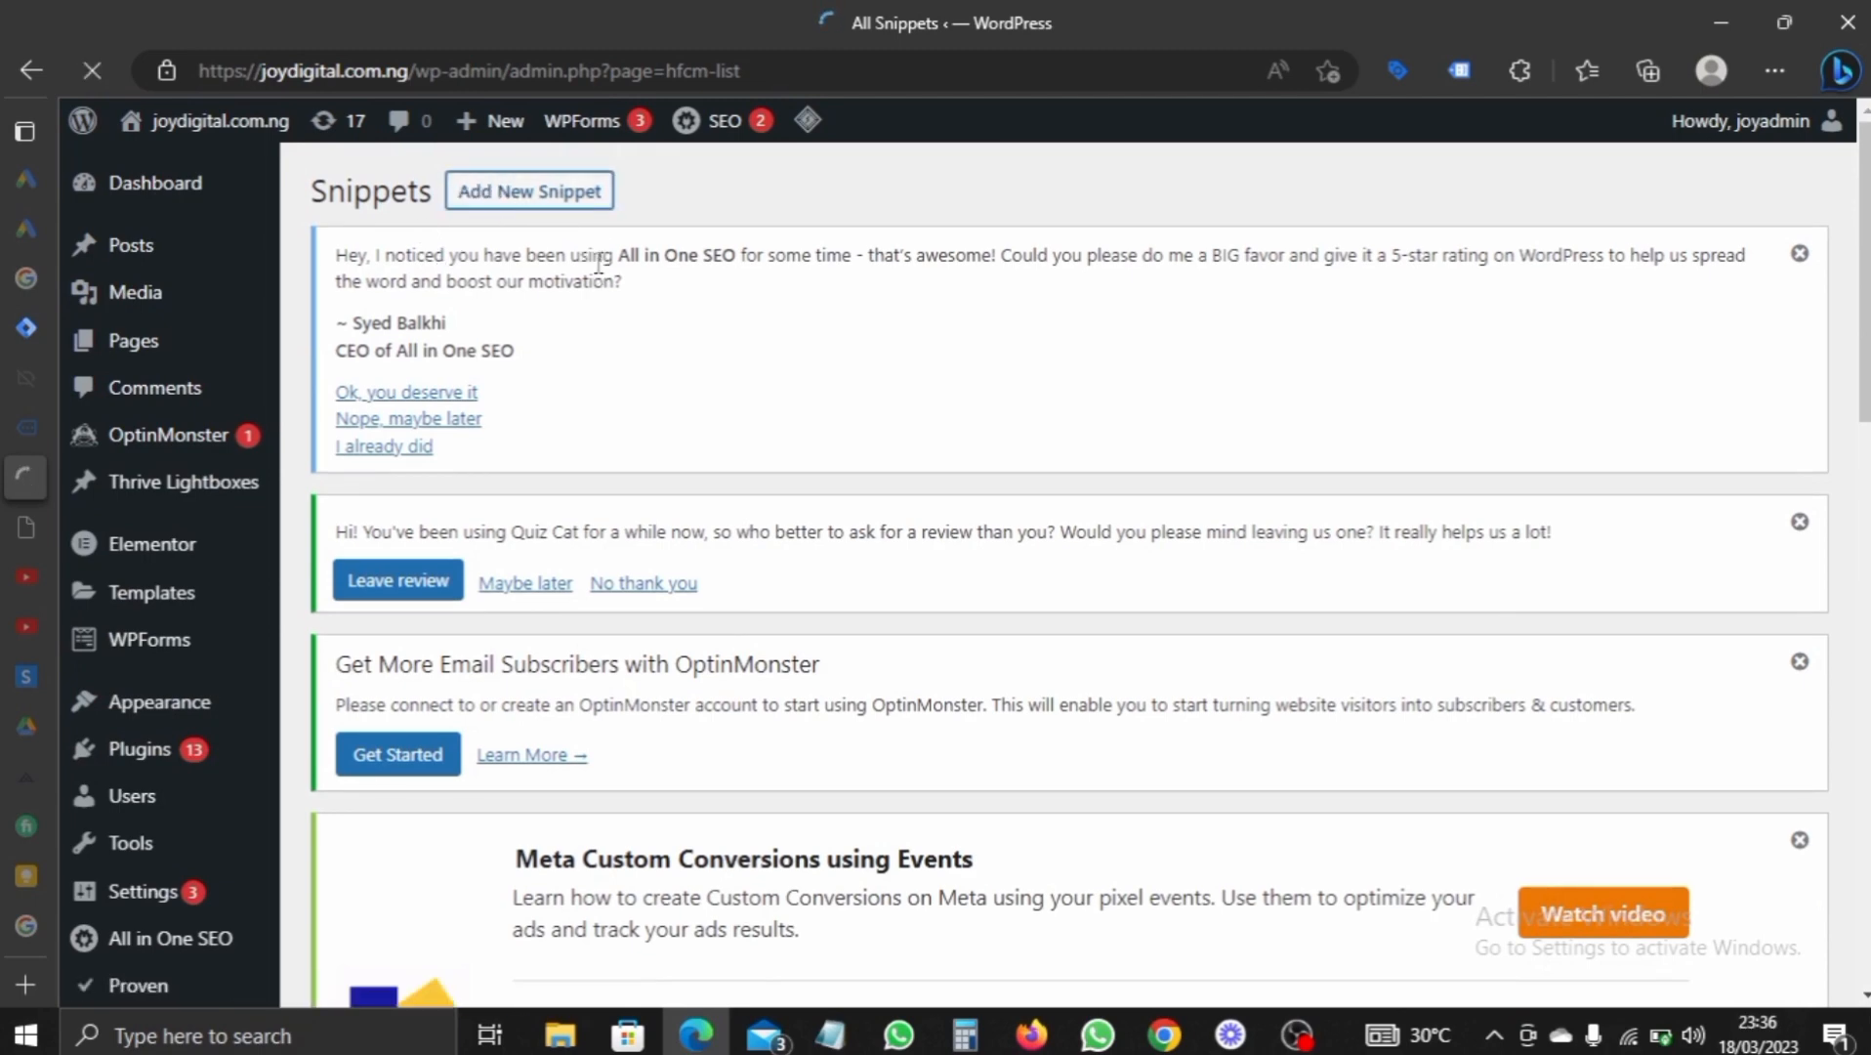
{"action": "scroll", "coordinate": [757, 327], "scroll_direction": "down", "scroll_amount": 15}
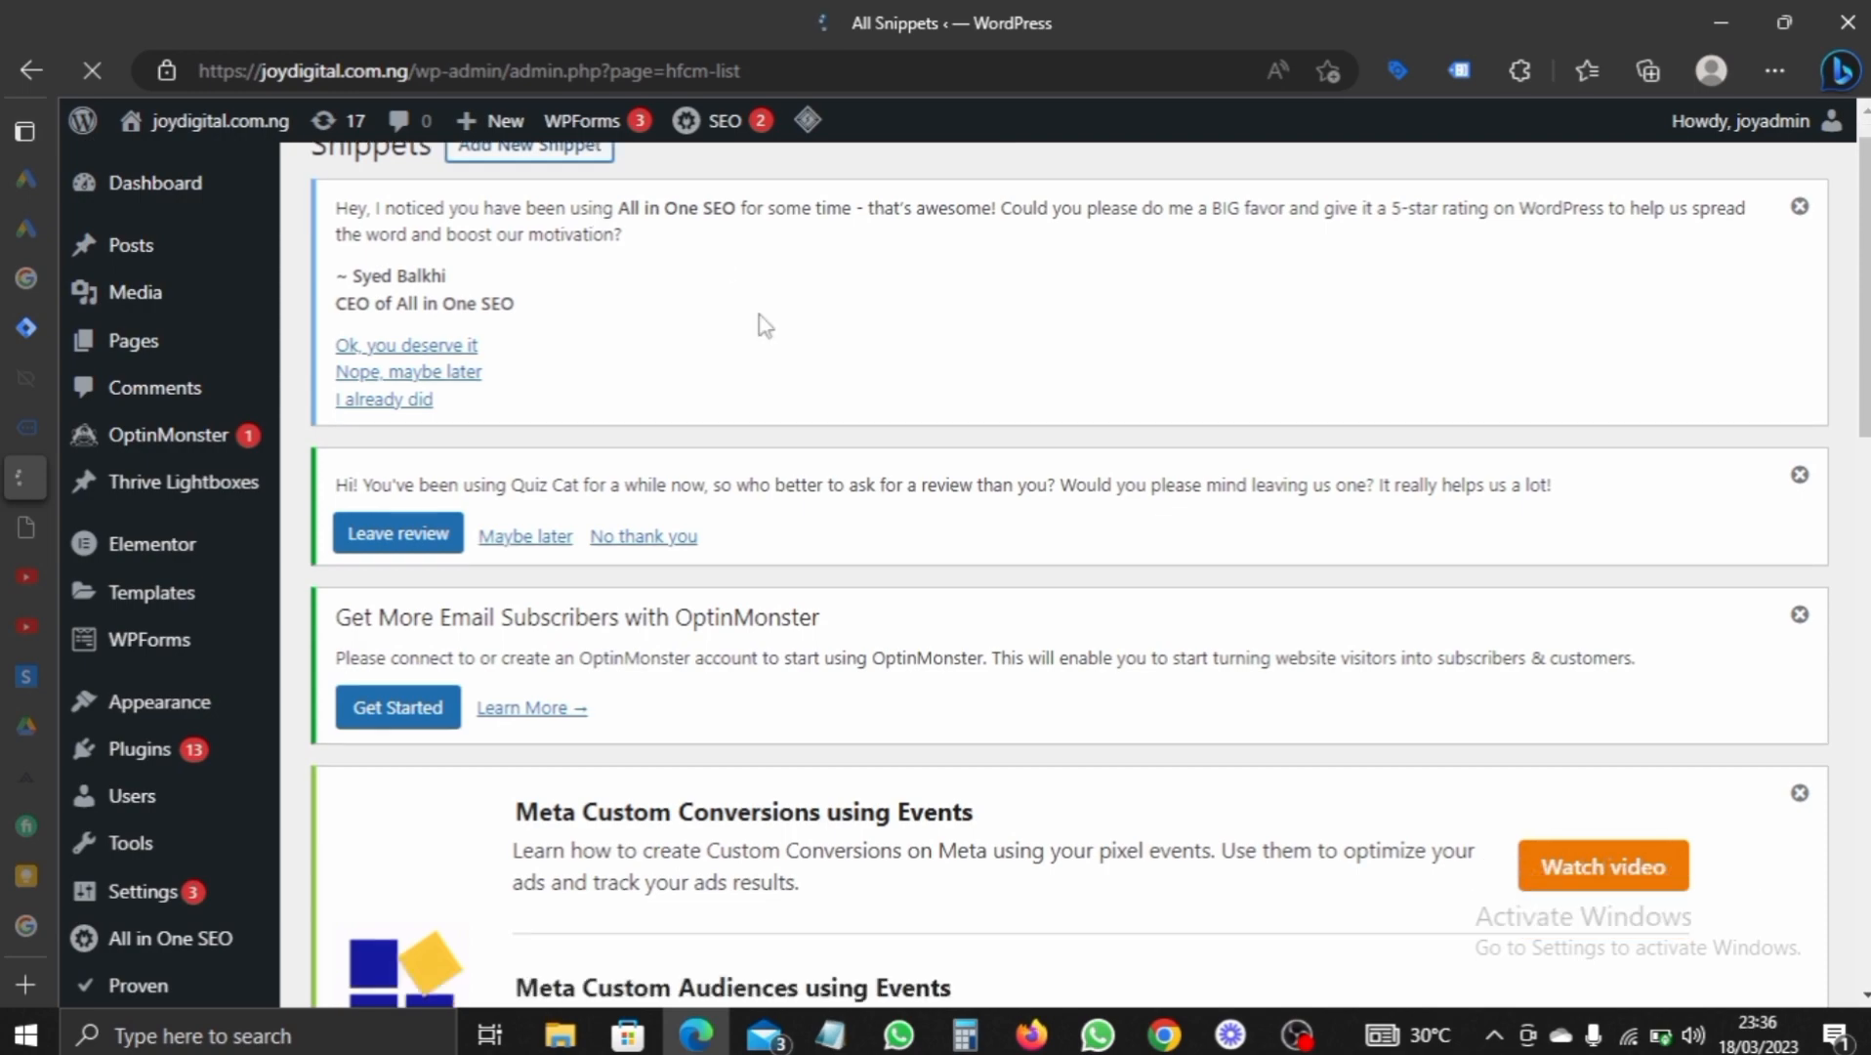
{"action": "scroll", "coordinate": [772, 337], "scroll_direction": "up", "scroll_amount": 10}
{"action": "scroll", "coordinate": [774, 335], "scroll_direction": "up", "scroll_amount": 5}
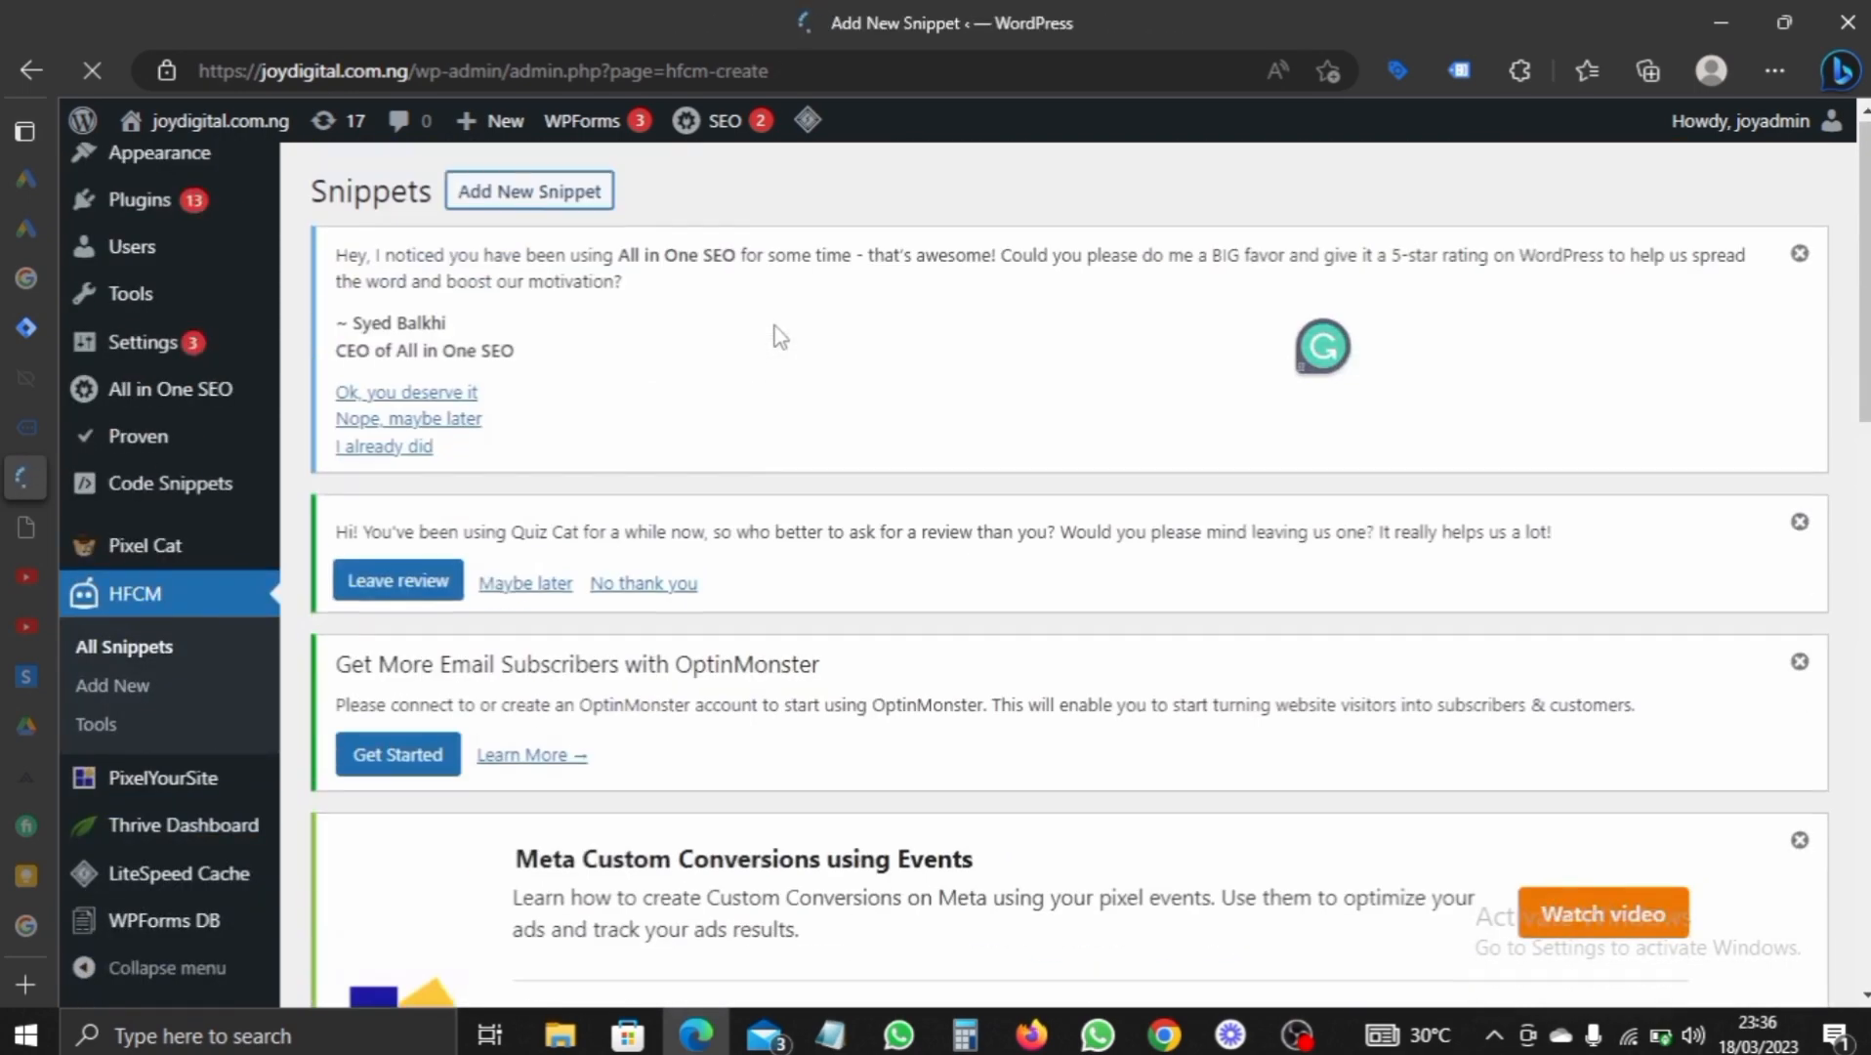
{"action": "scroll", "coordinate": [831, 427], "scroll_direction": "down", "scroll_amount": 10}
{"action": "scroll", "coordinate": [833, 434], "scroll_direction": "down", "scroll_amount": 10}
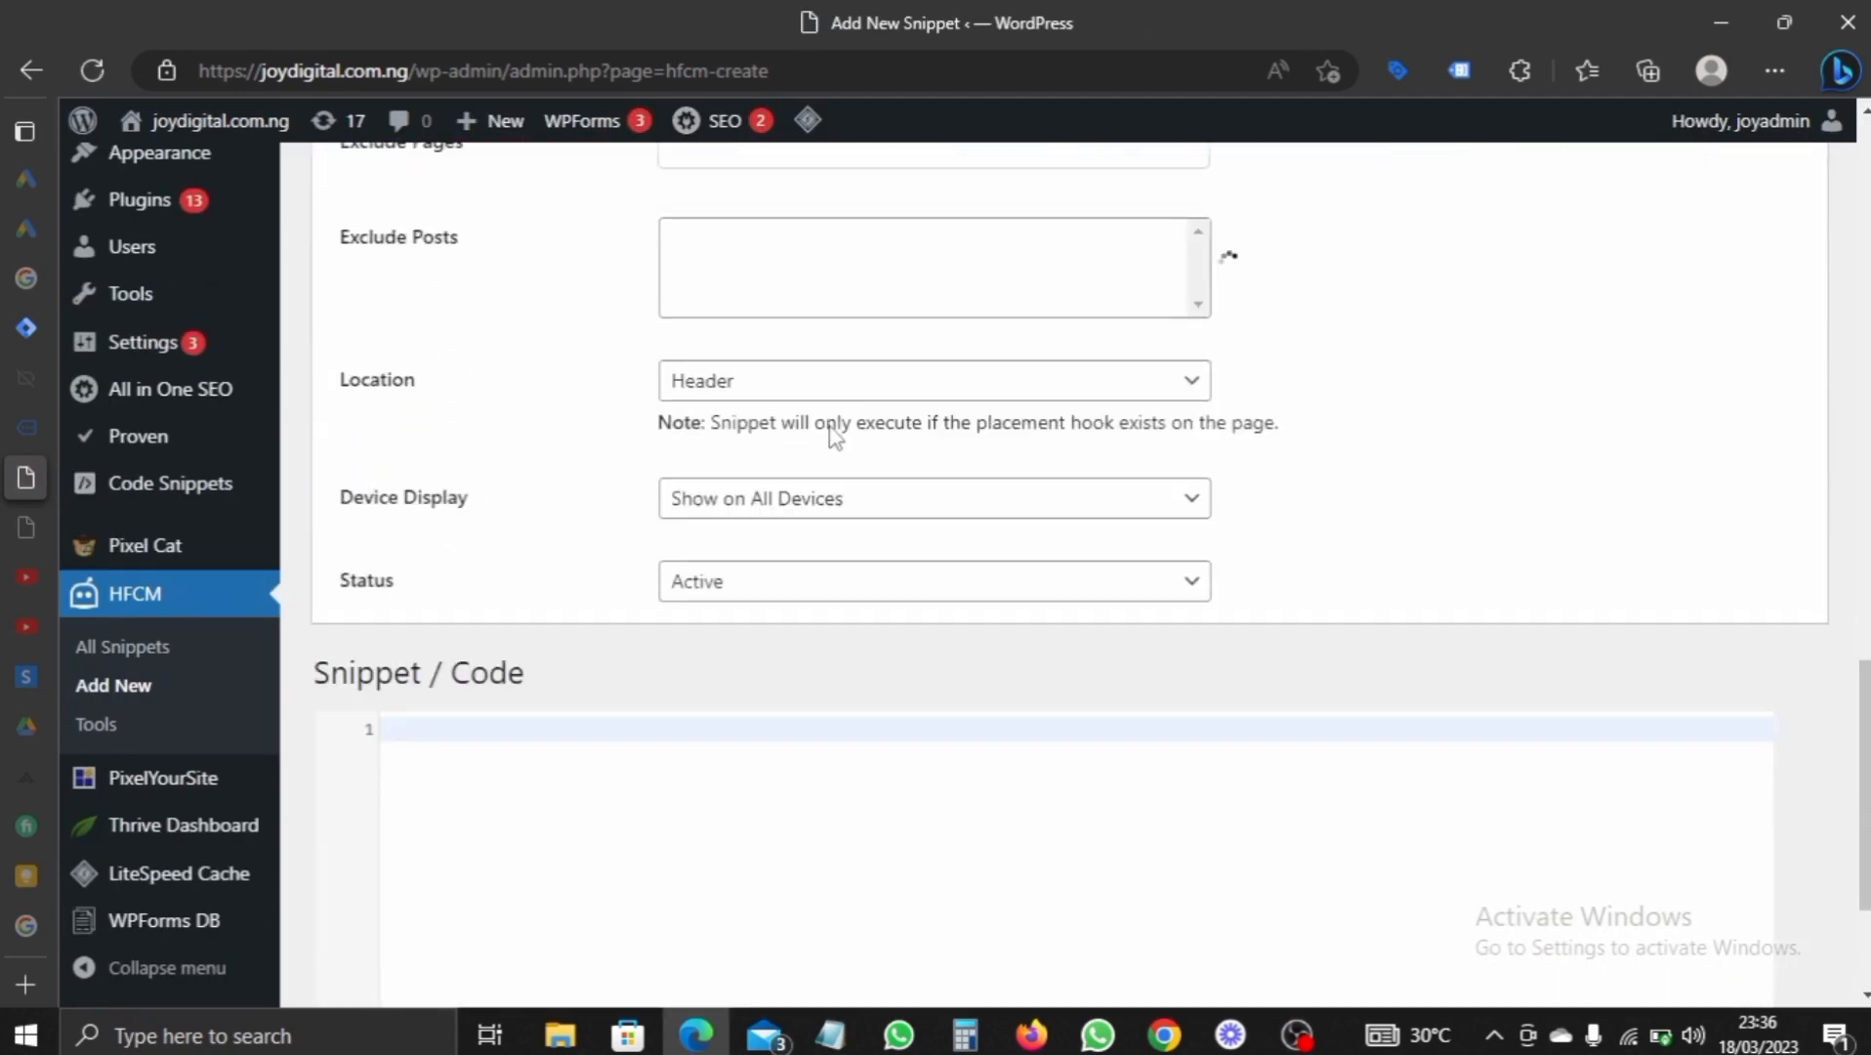
{"action": "scroll", "coordinate": [831, 422], "scroll_direction": "up", "scroll_amount": 6}
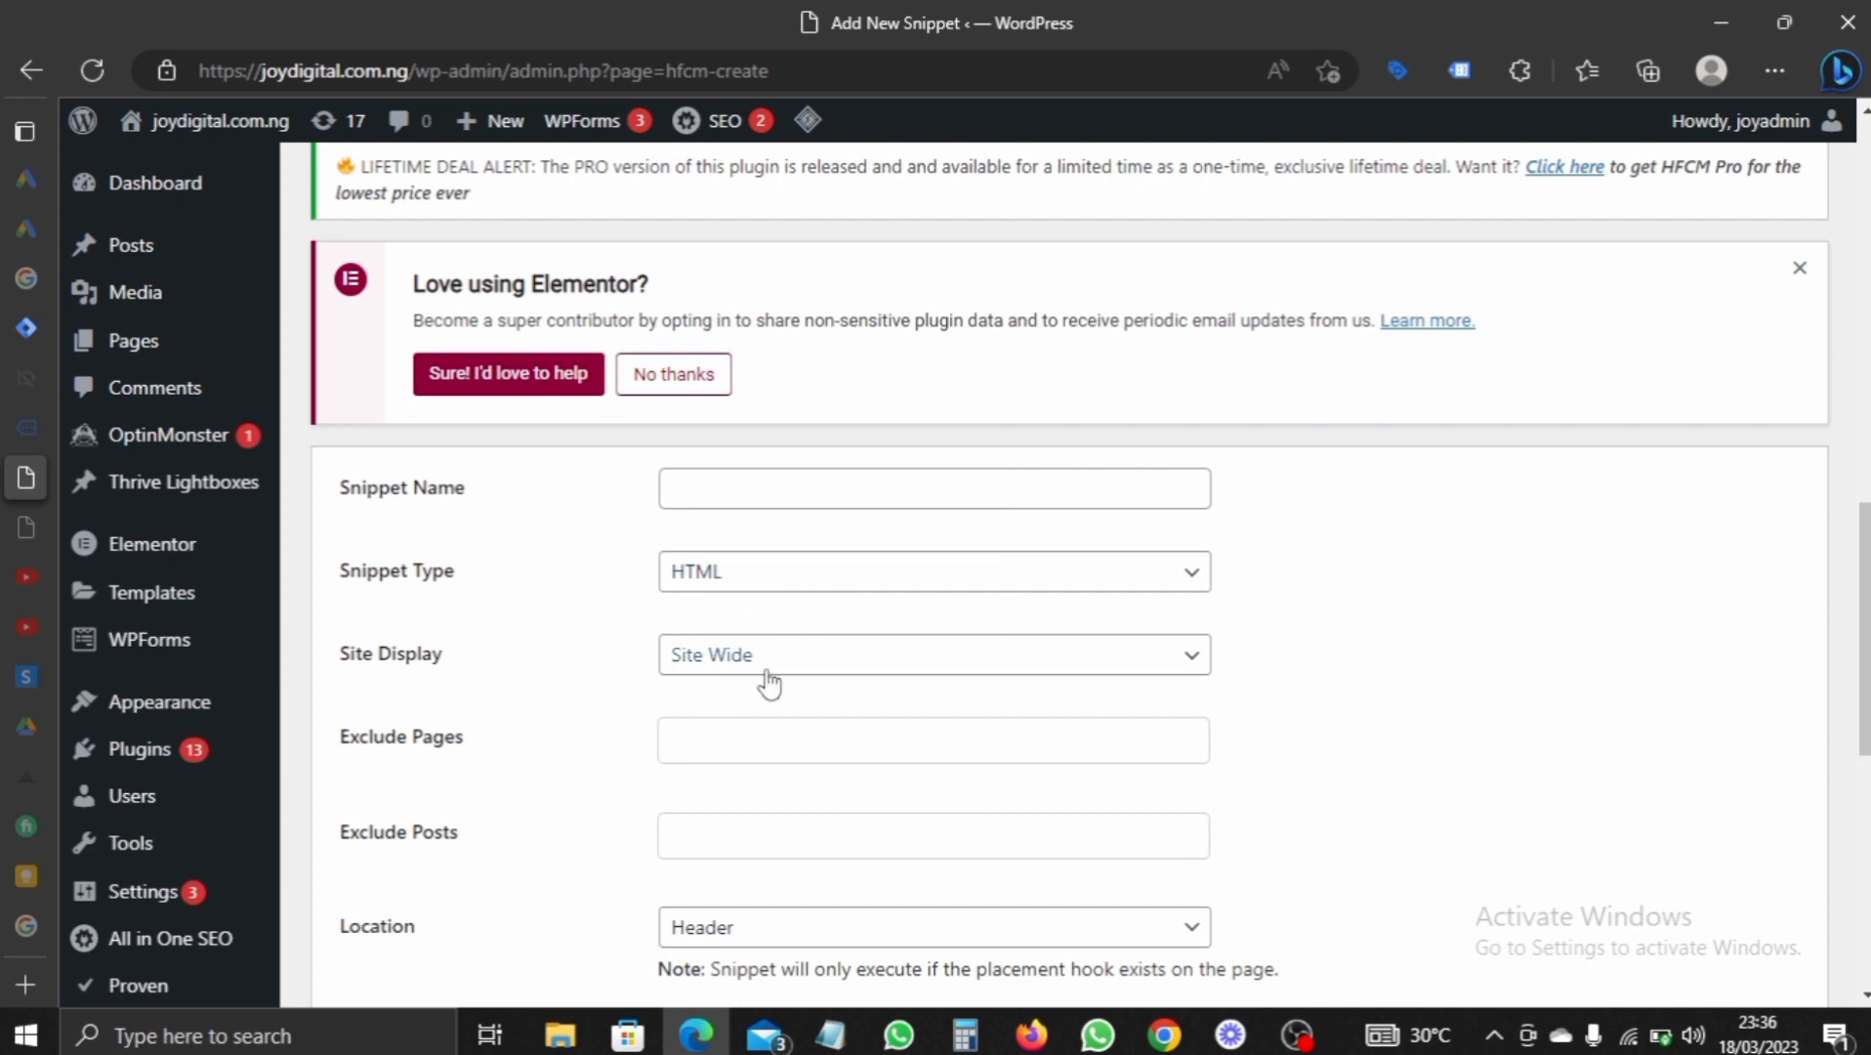
- Set the new snippet's location to Footer
{"action": "scroll", "coordinate": [796, 668], "scroll_direction": "down", "scroll_amount": 4}
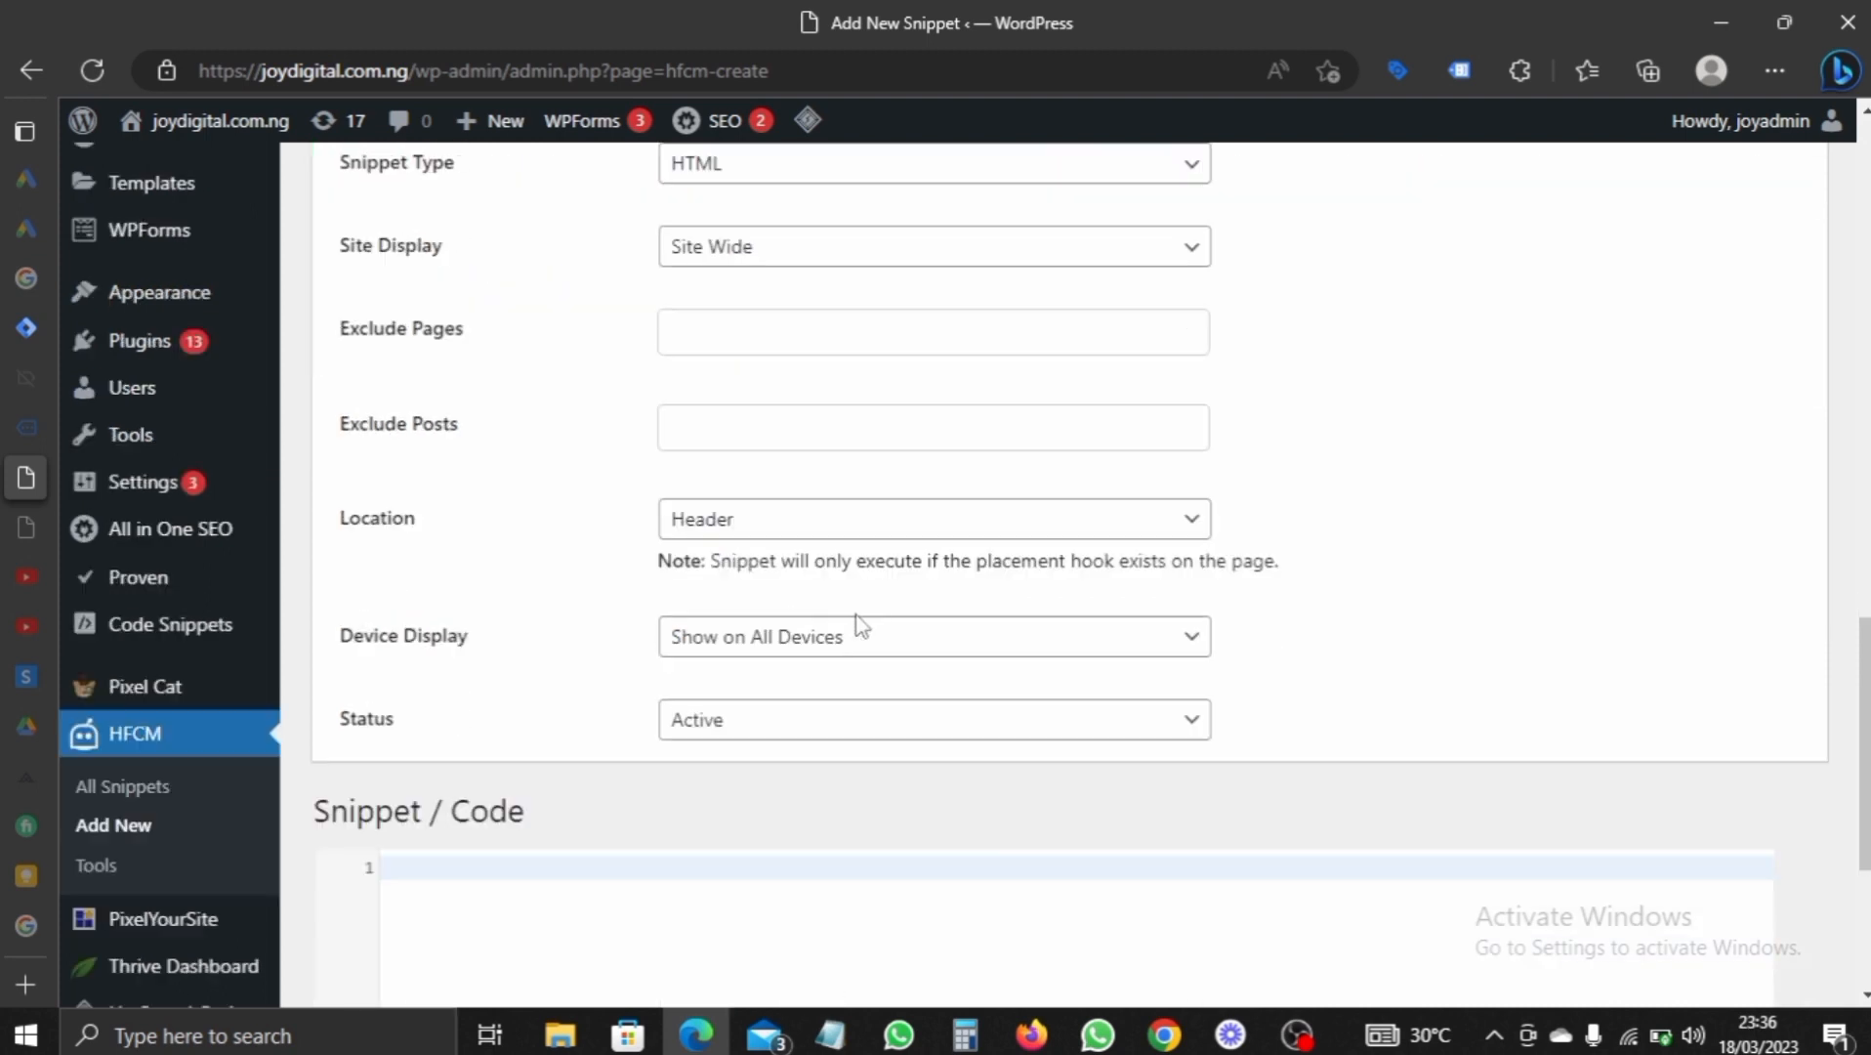
{"action": "left_click", "coordinate": [832, 538]}
{"action": "left_click", "coordinate": [746, 590]}
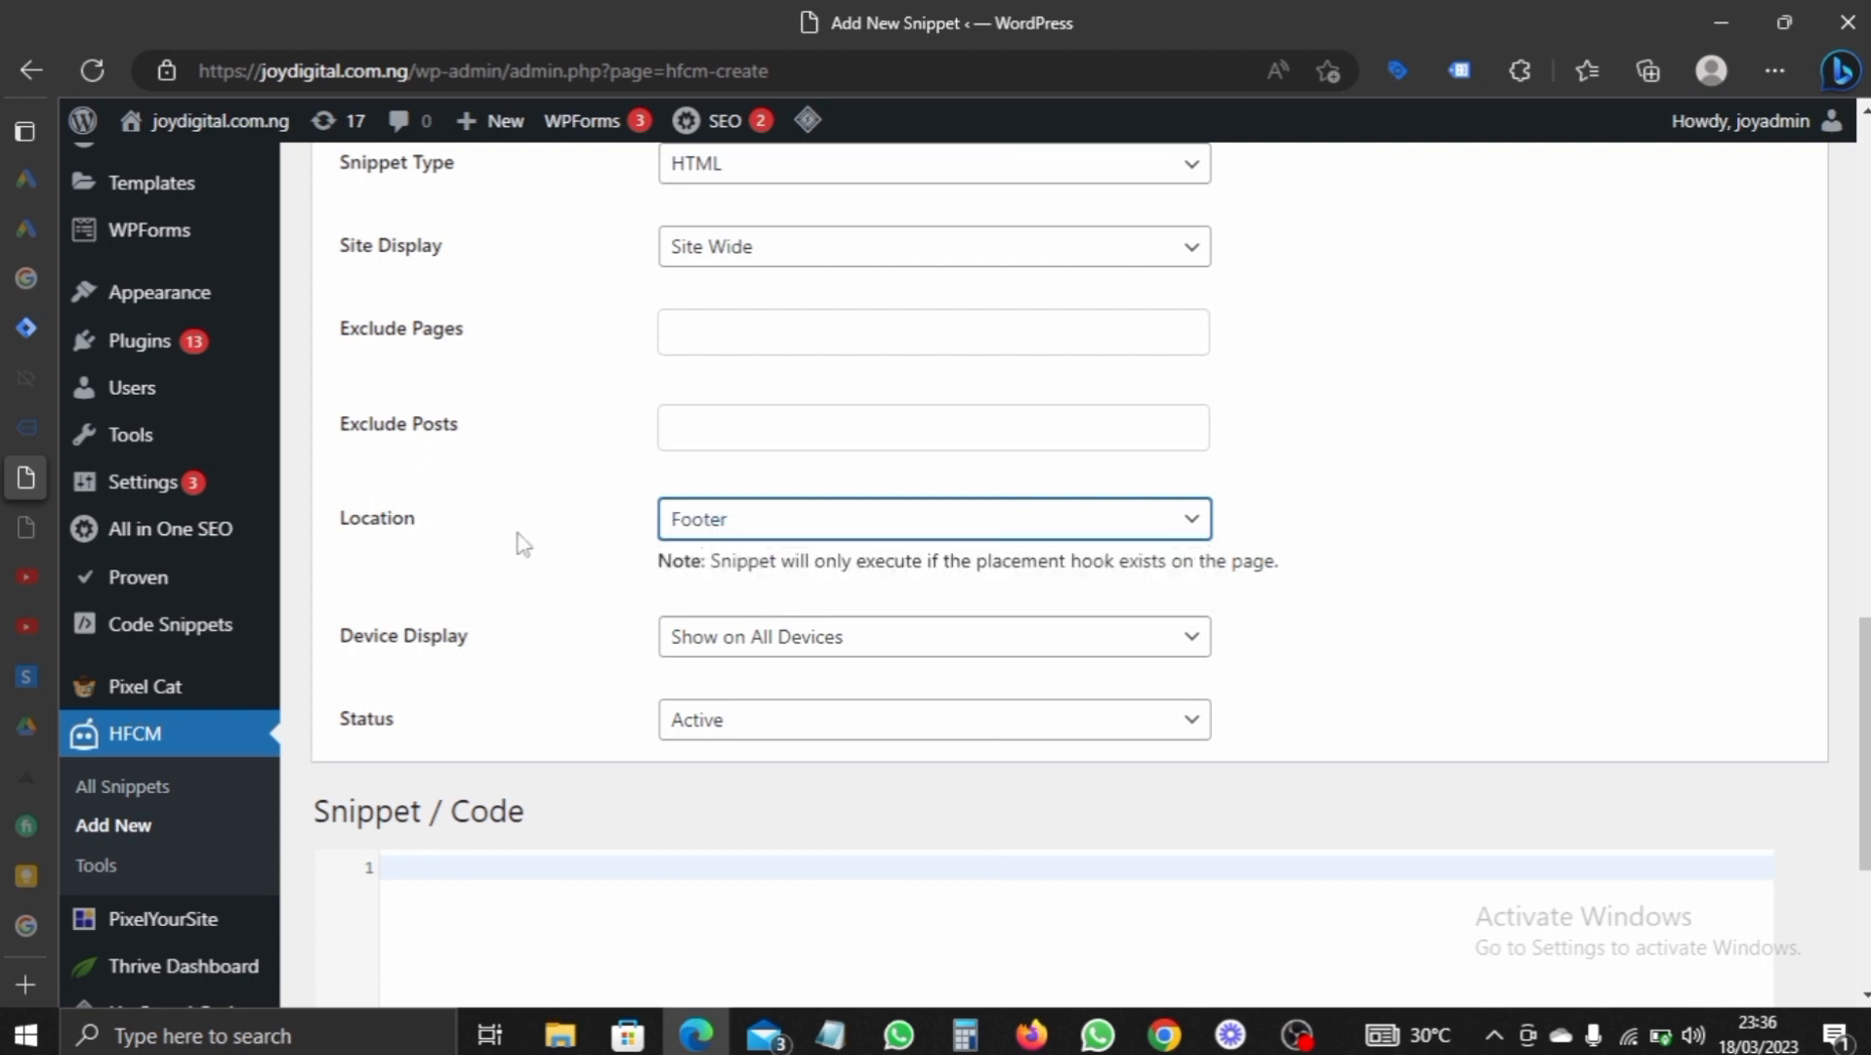
{"action": "left_click", "coordinate": [681, 530]}
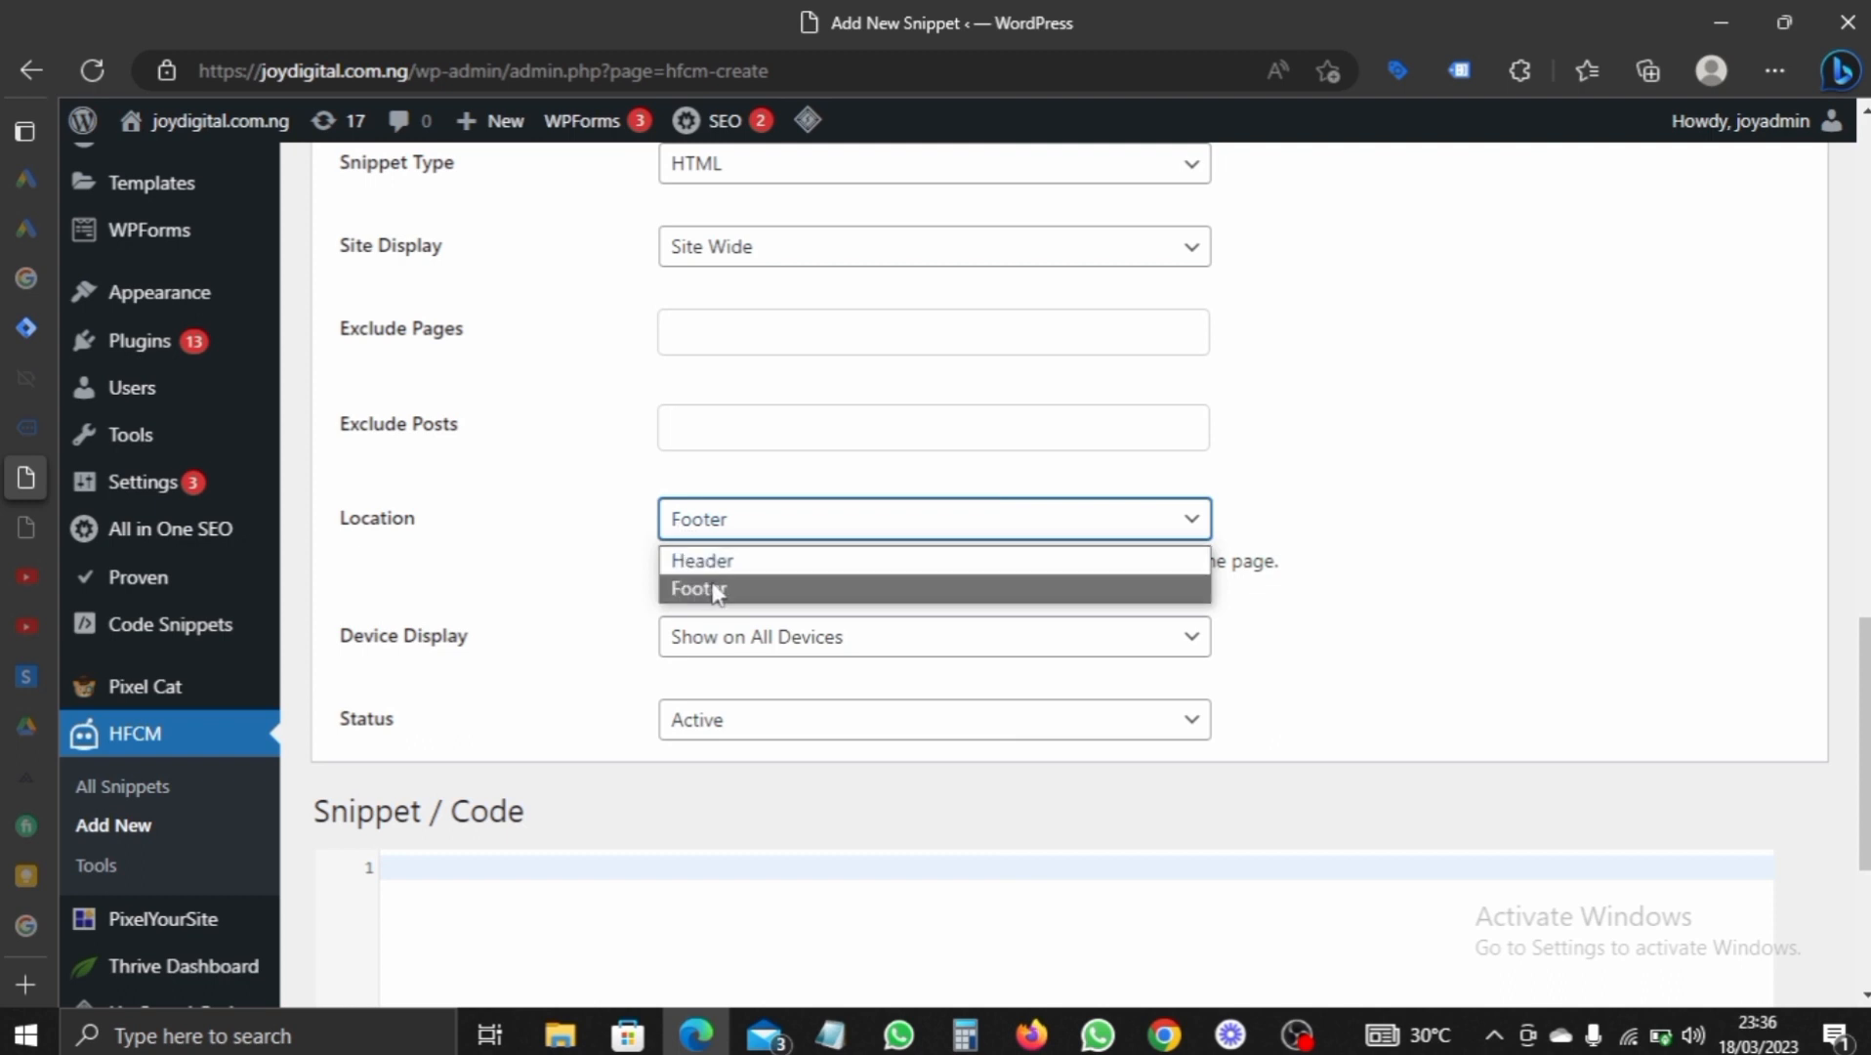
{"action": "left_click", "coordinate": [717, 590]}
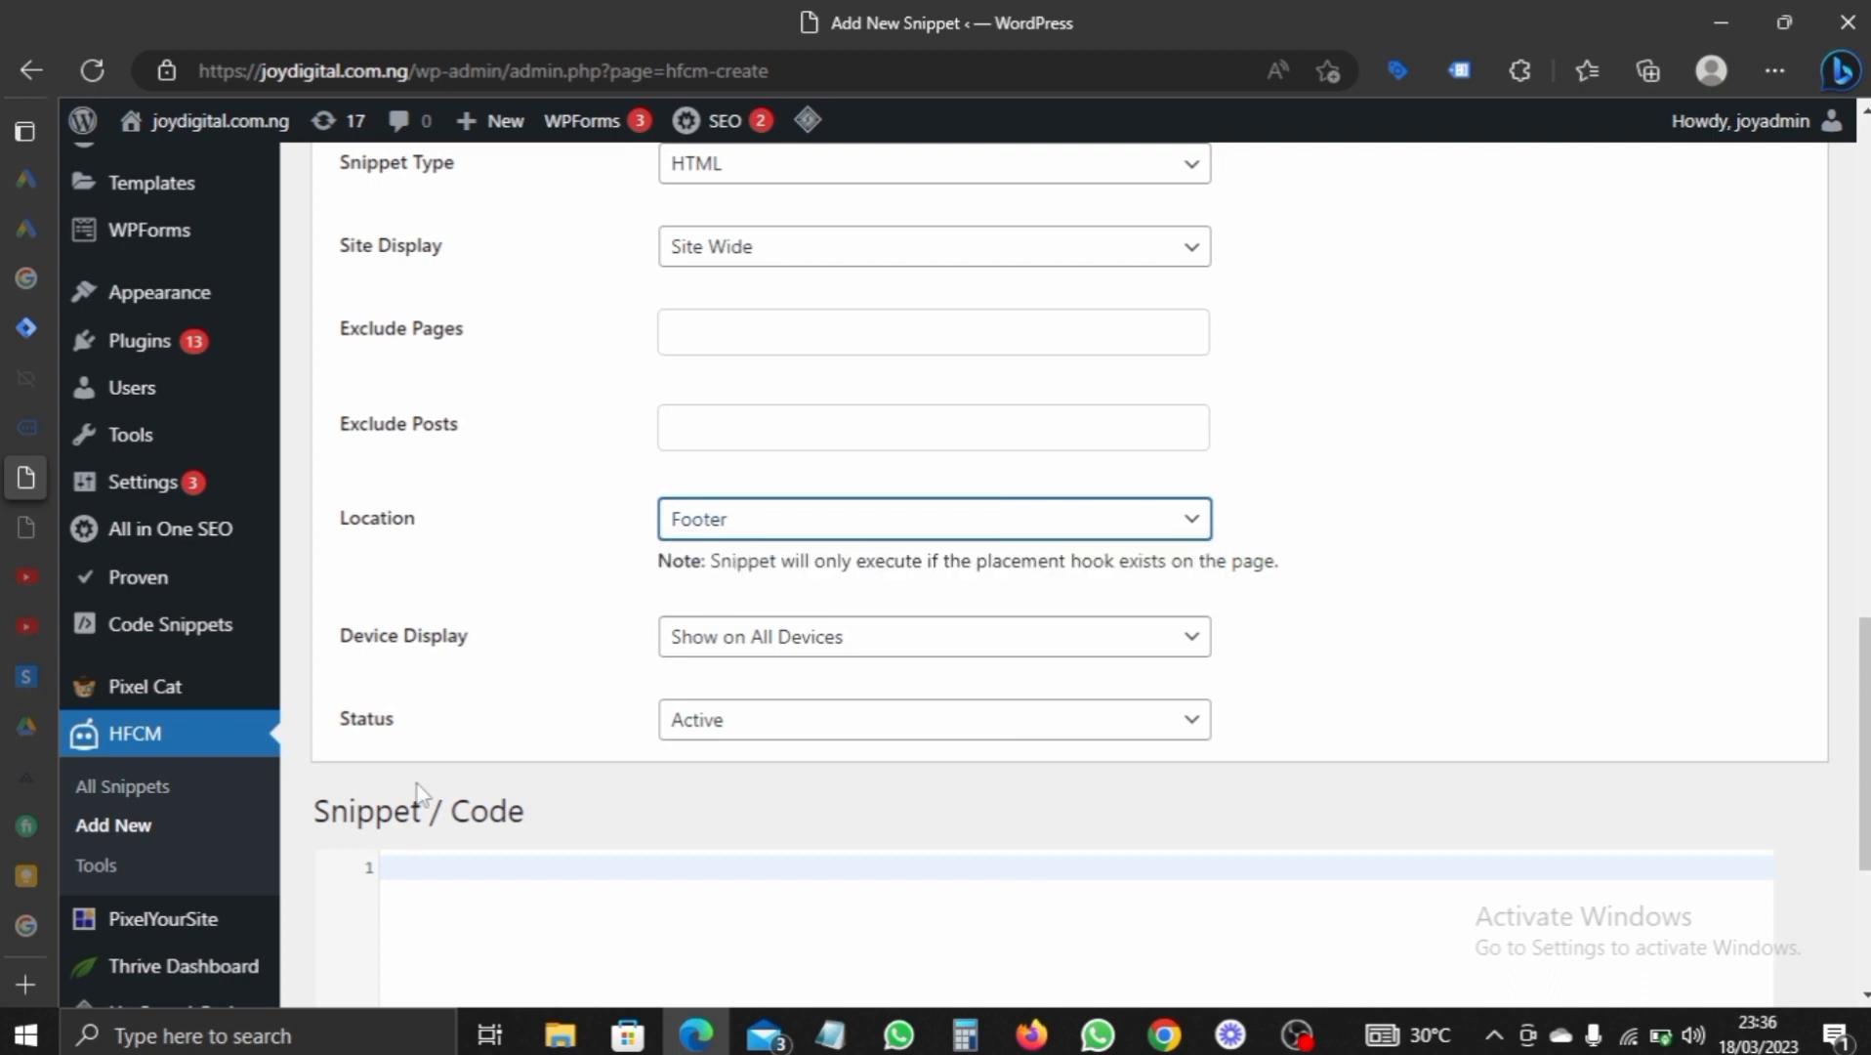
- Paste the copied body (noscript) code into the snippet's code area
{"action": "scroll", "coordinate": [570, 767], "scroll_direction": "down", "scroll_amount": 3}
{"action": "left_click", "coordinate": [483, 596]}
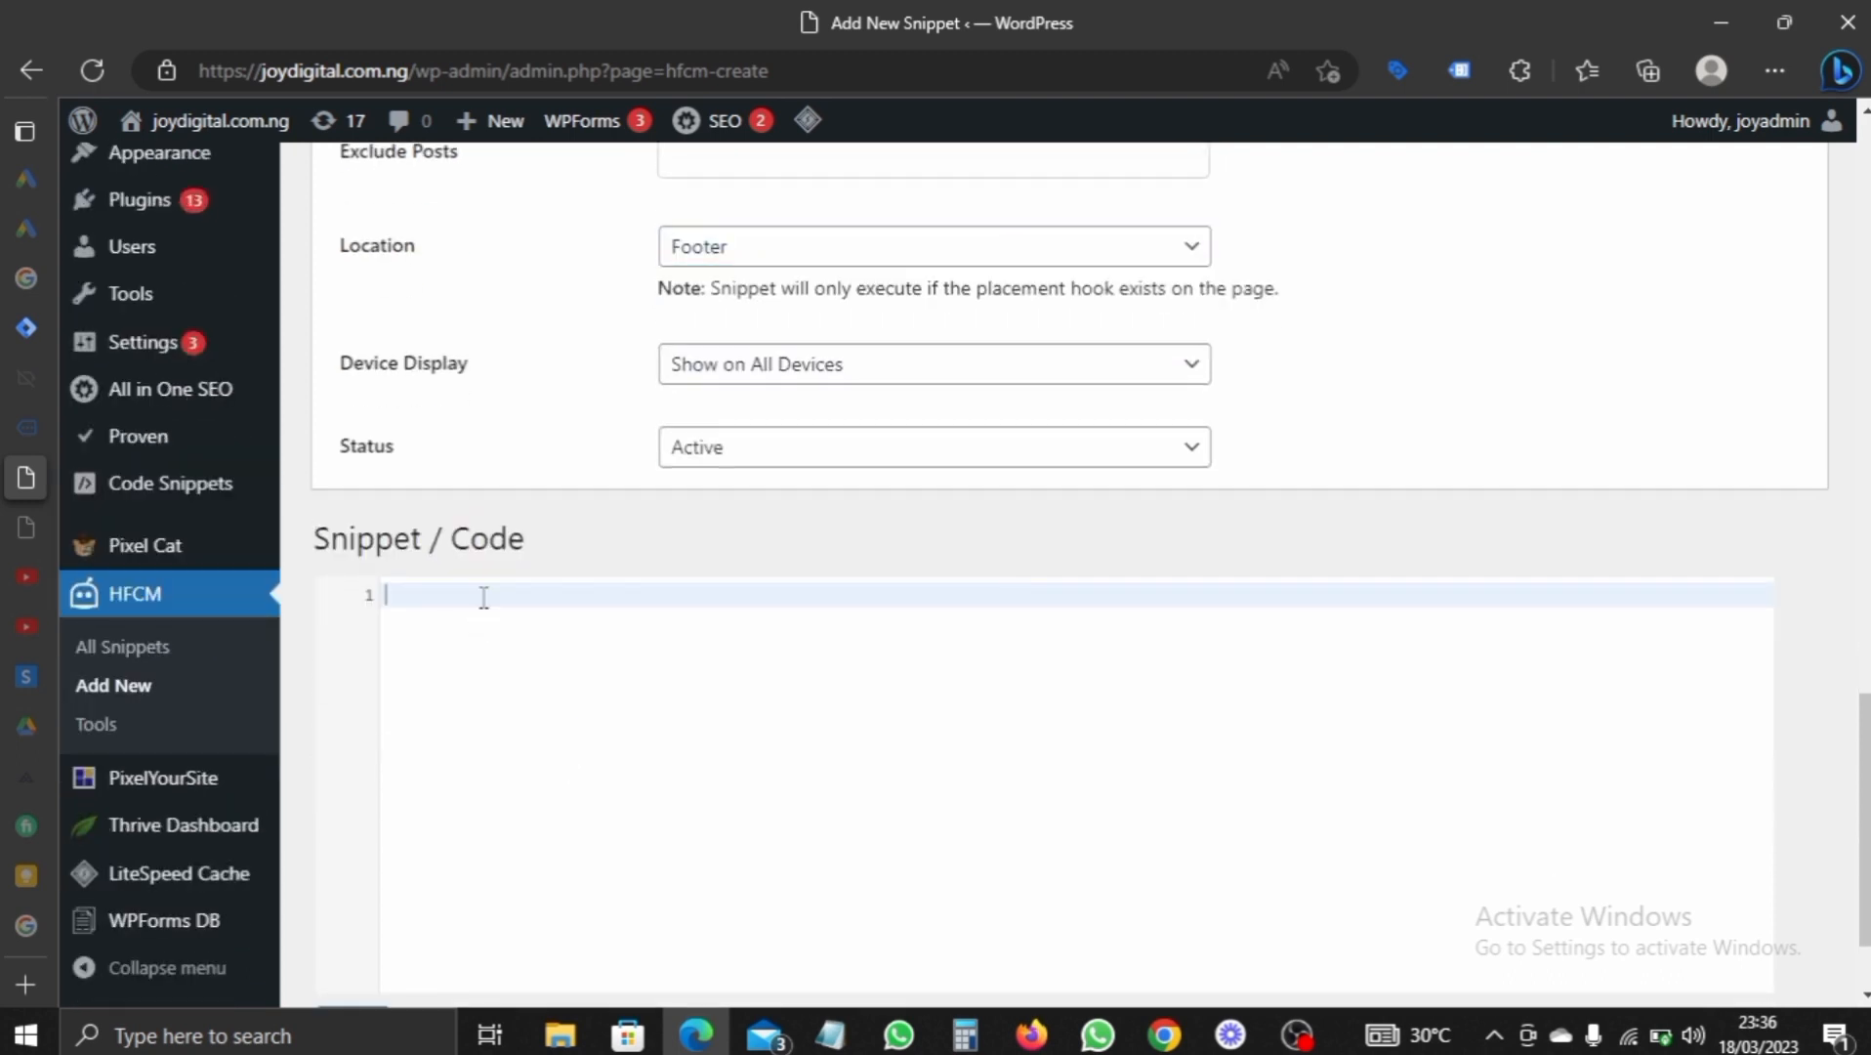
{"action": "right_click", "coordinate": [483, 597]}
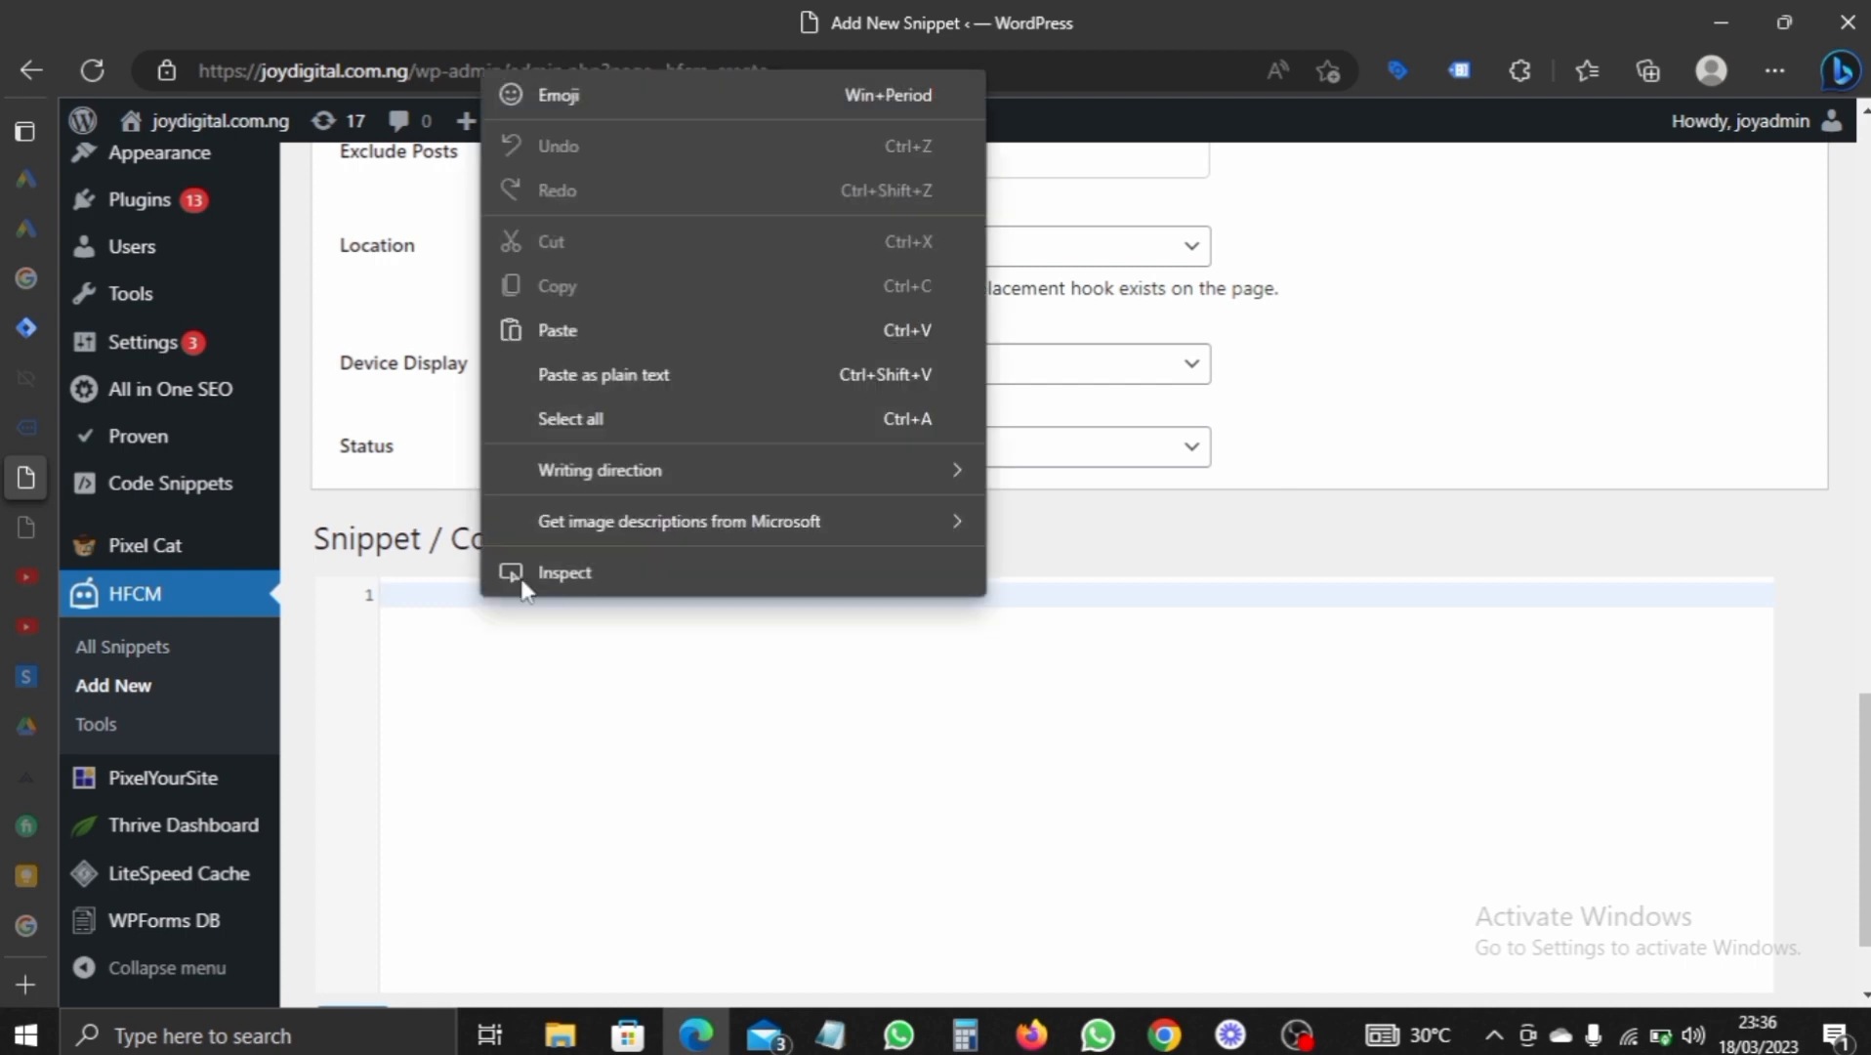
{"action": "left_click", "coordinate": [600, 337]}
{"action": "scroll", "coordinate": [744, 634], "scroll_direction": "down", "scroll_amount": 2}
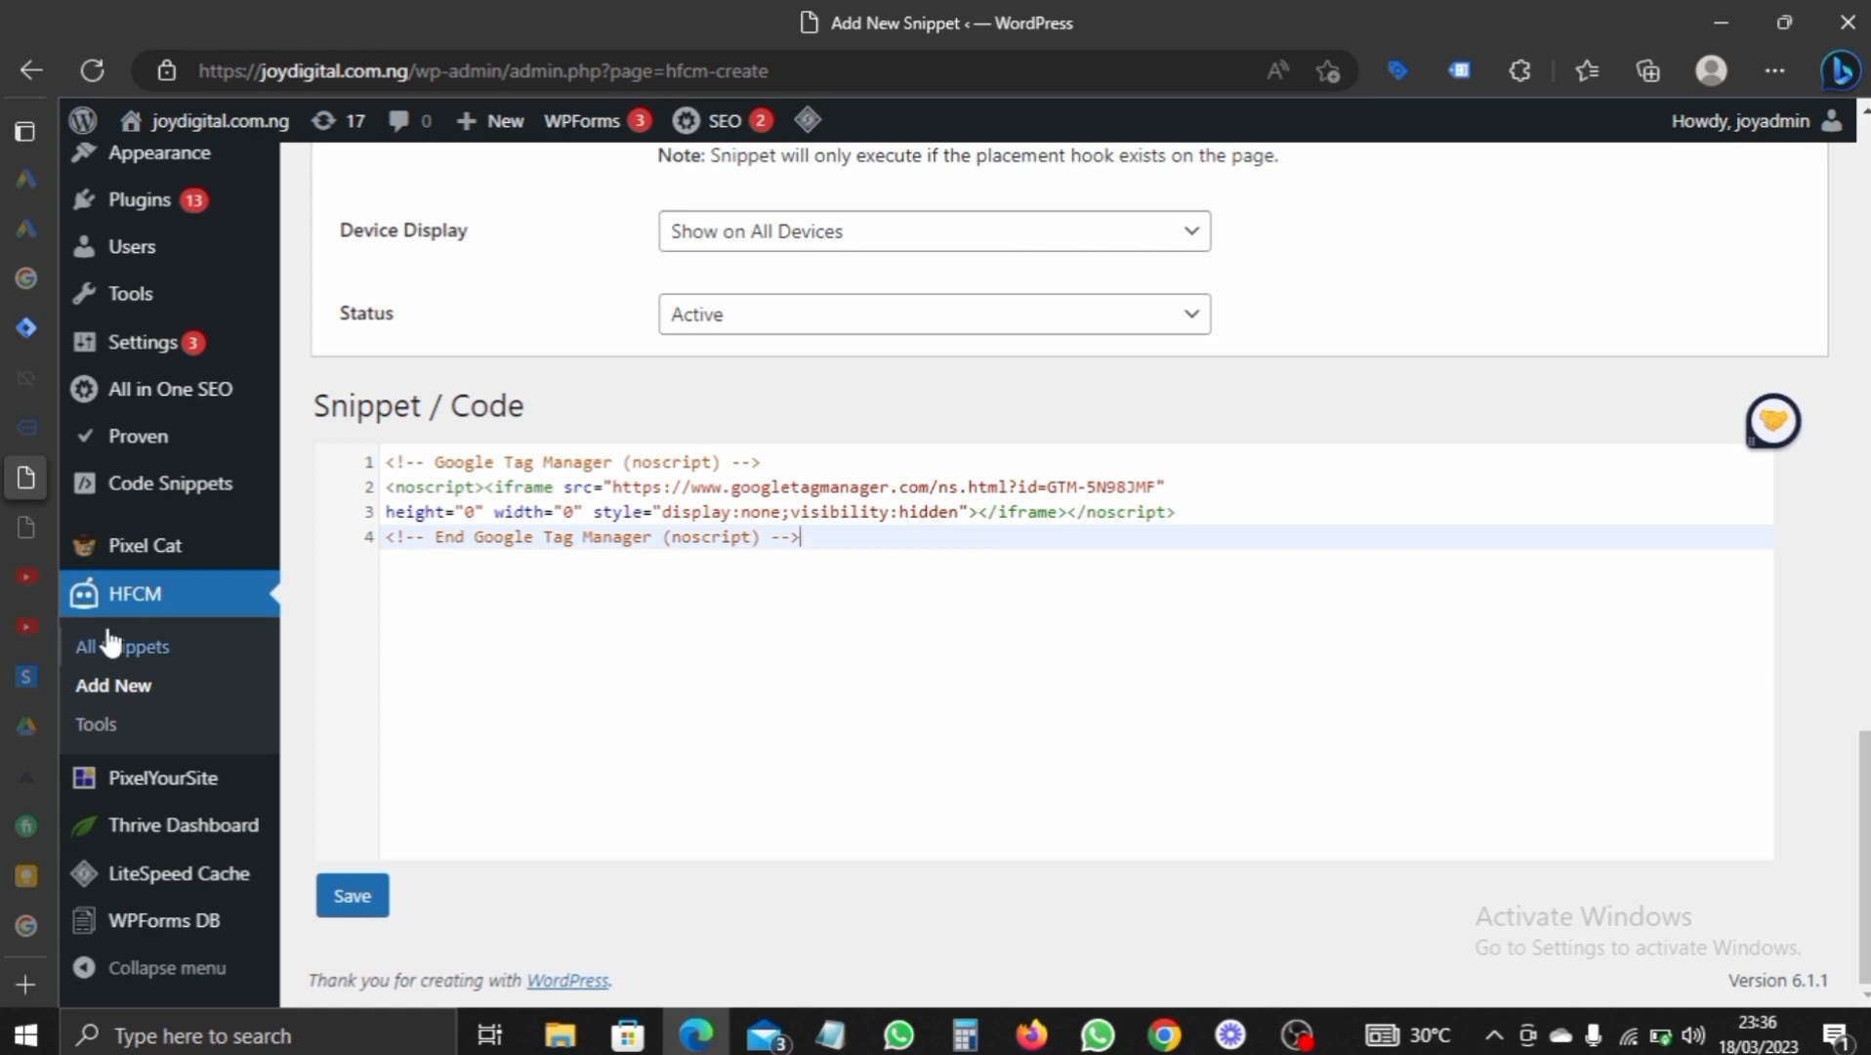
- View the table of all HFCM snippets and open a blank new snippet form at its settings
{"action": "left_click", "coordinate": [119, 647]}
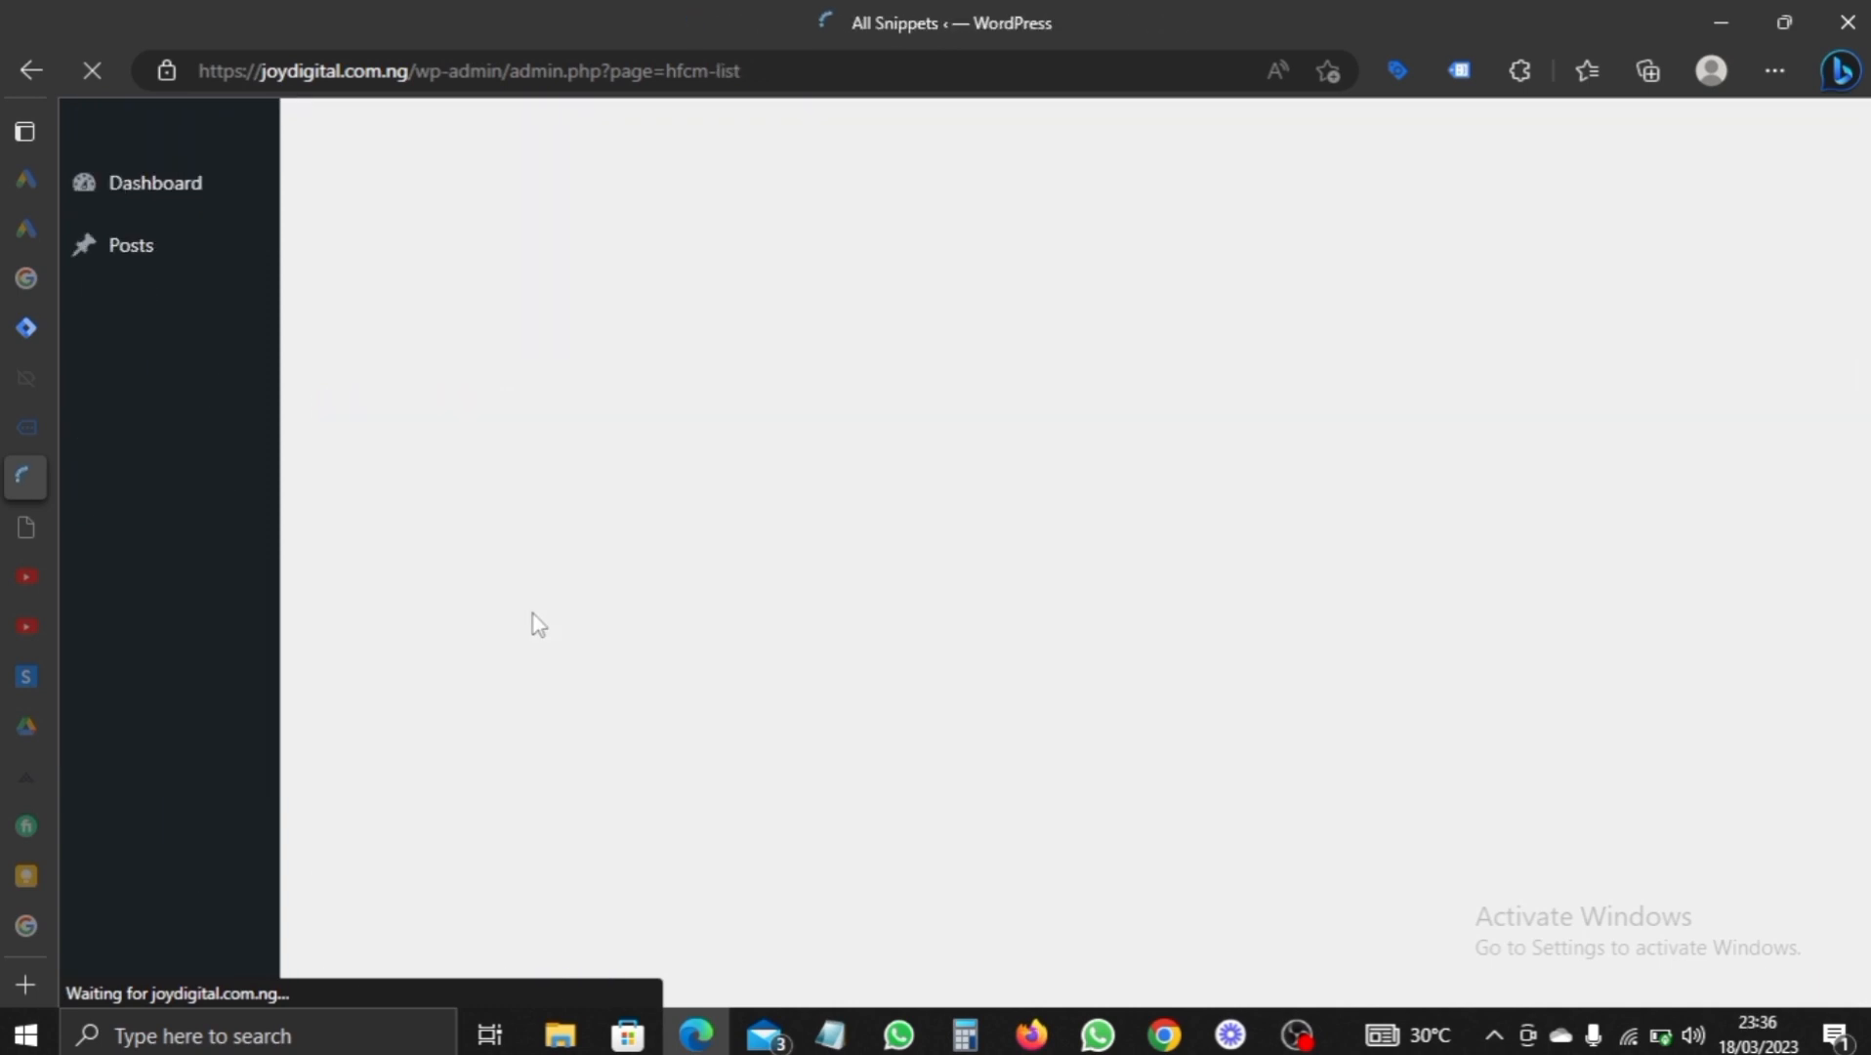
{"action": "scroll", "coordinate": [606, 596], "scroll_direction": "down", "scroll_amount": 12}
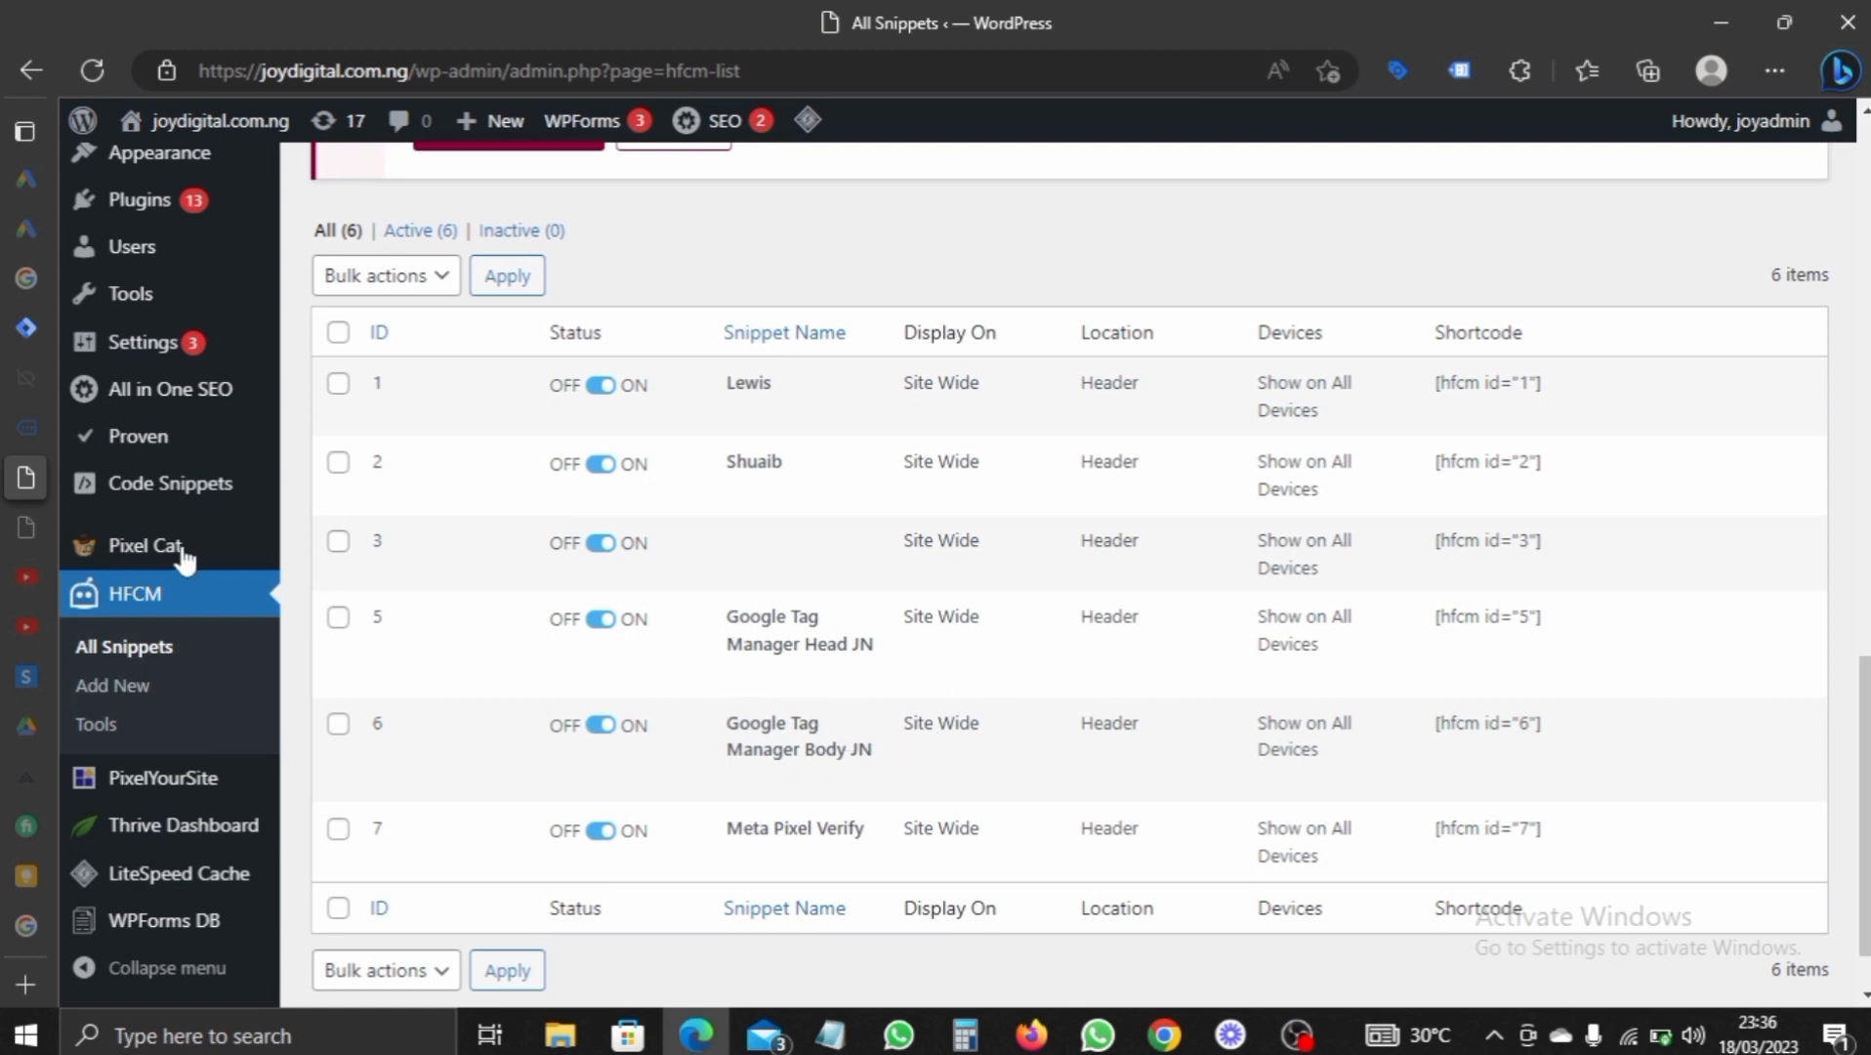
{"action": "left_click", "coordinate": [149, 691]}
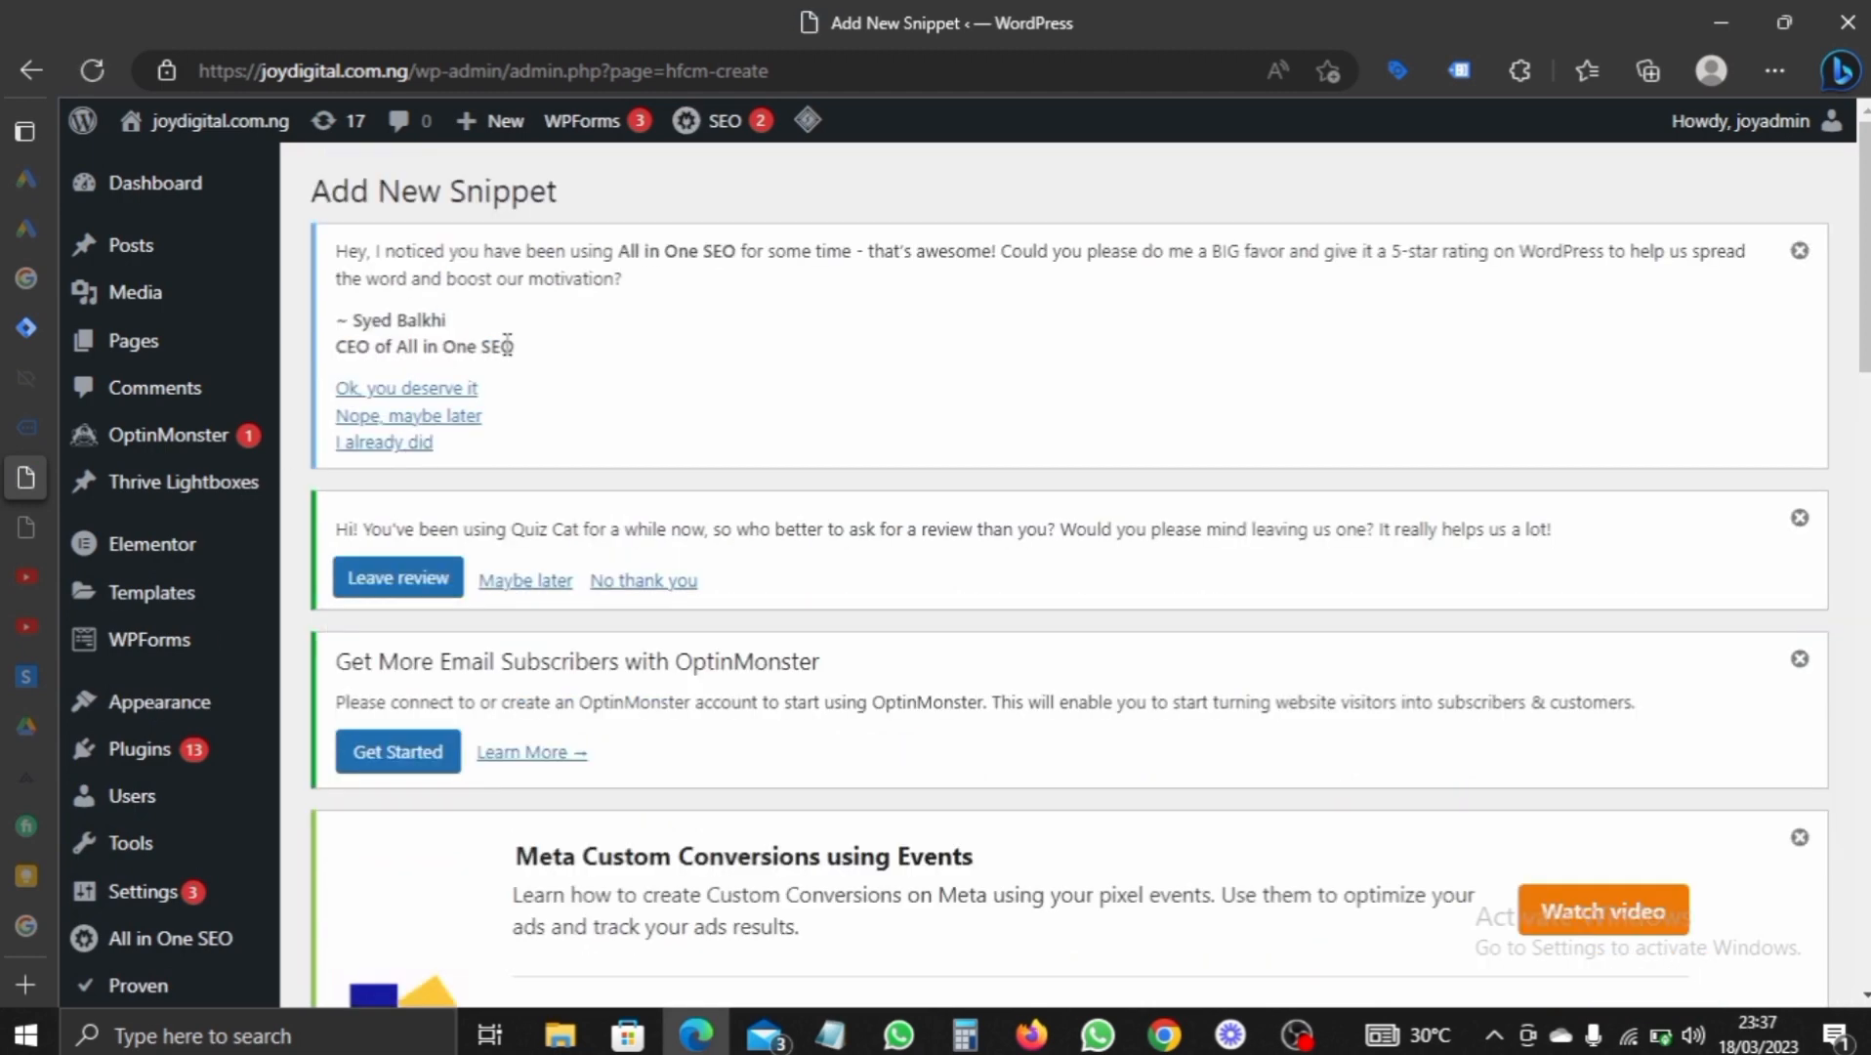
{"action": "scroll", "coordinate": [501, 254], "scroll_direction": "down", "scroll_amount": 6}
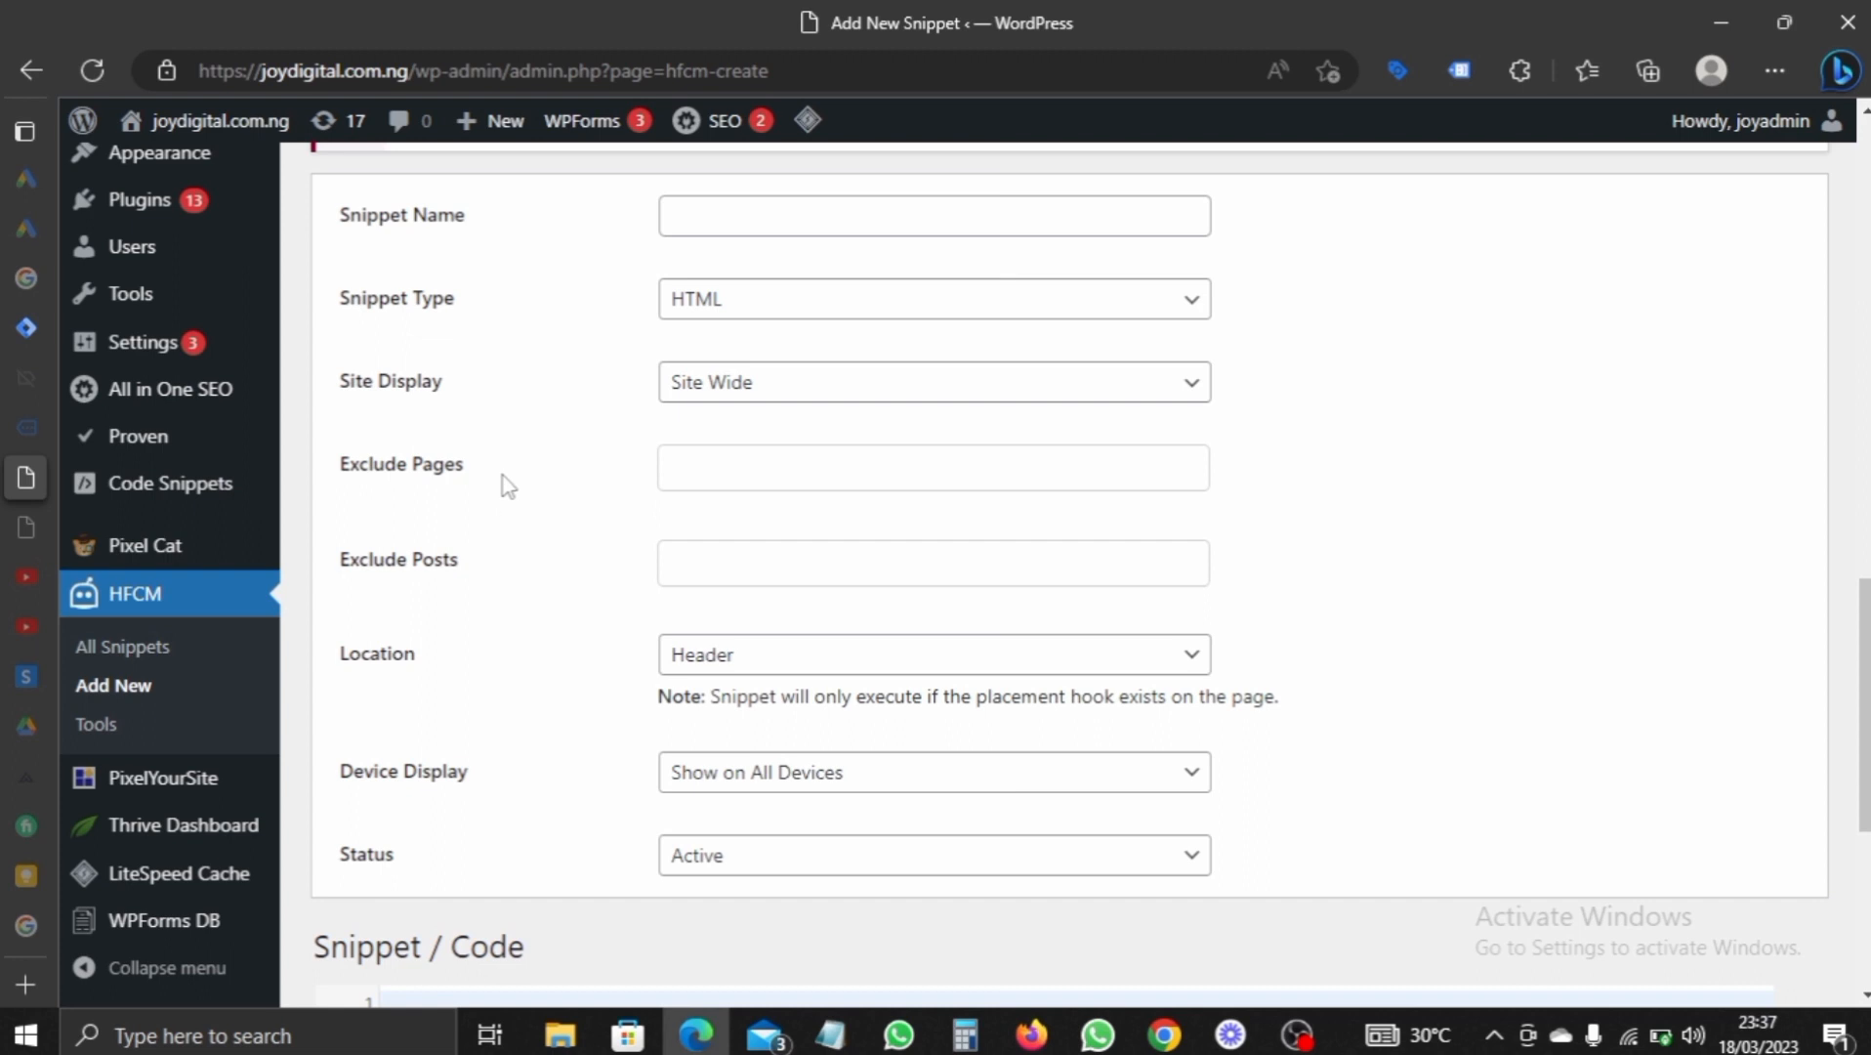
- Close the installation code dialog in Google Tag Manager, view the summary of live Version 6, and close that summary
{"action": "left_click", "coordinate": [23, 332]}
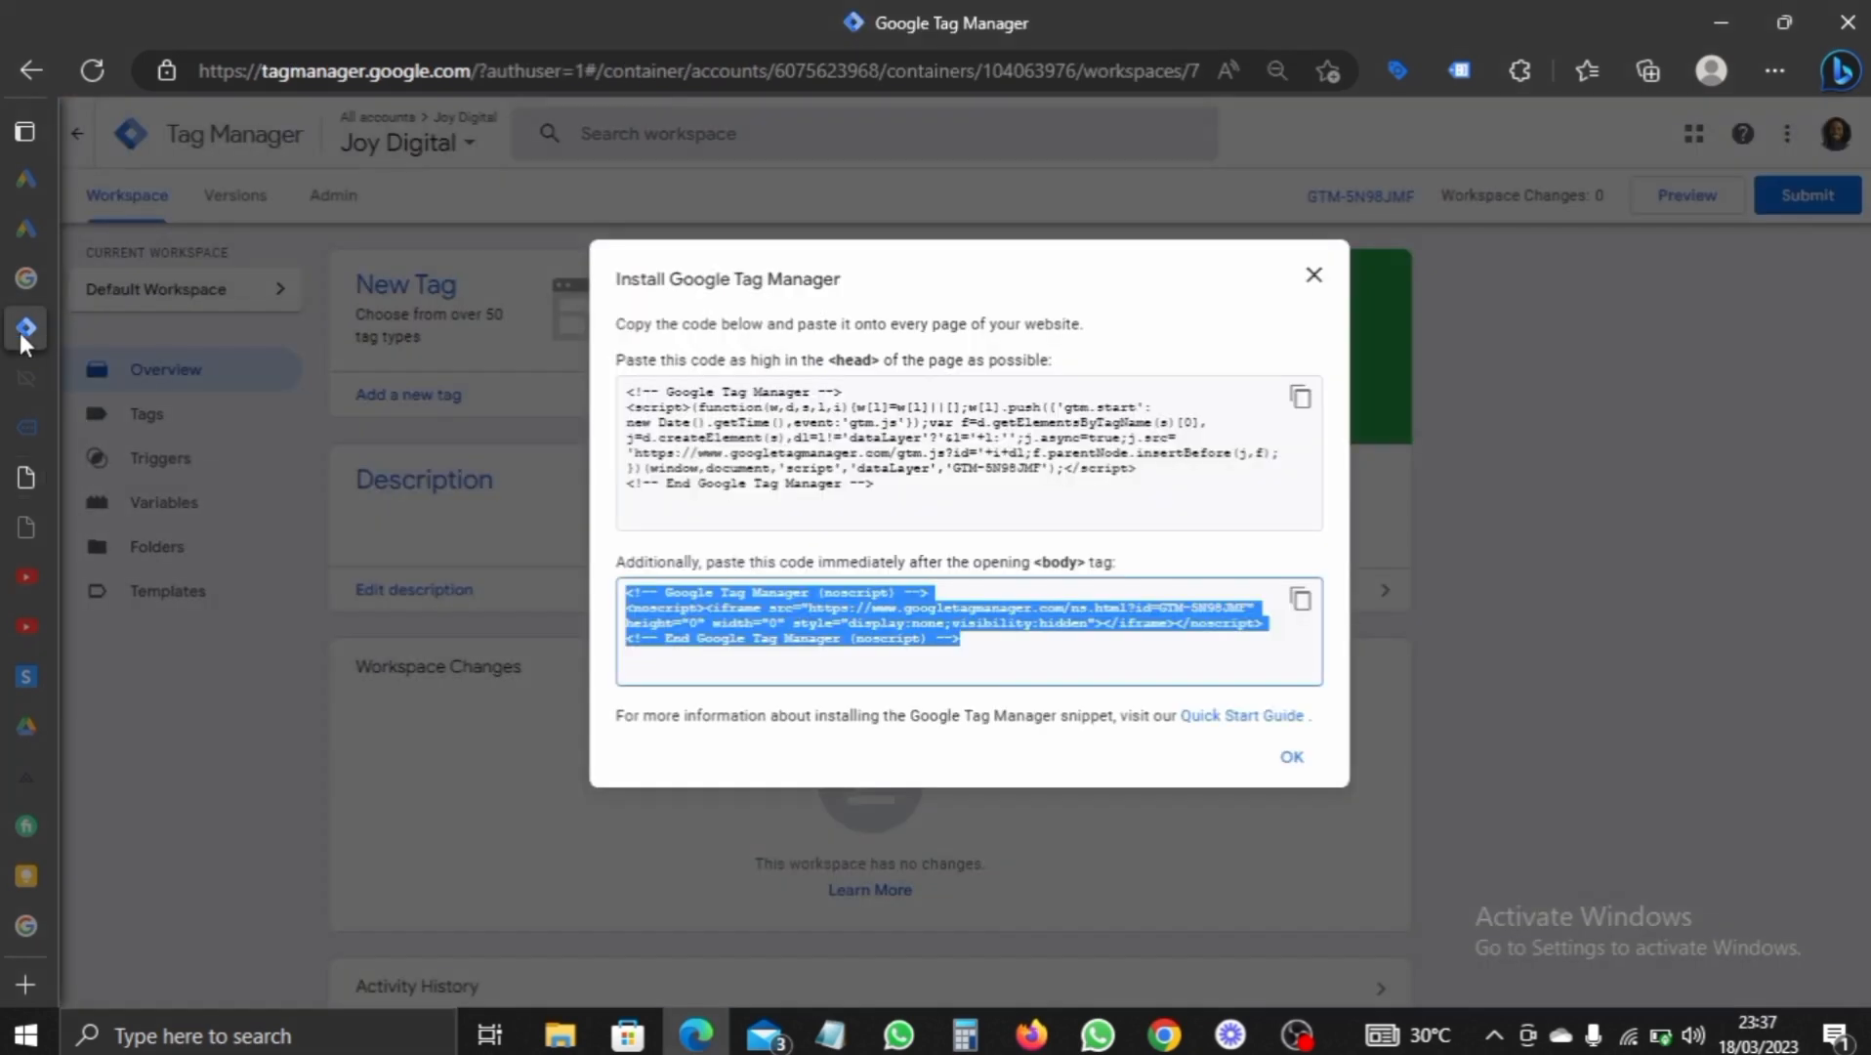
{"action": "left_click", "coordinate": [1311, 277]}
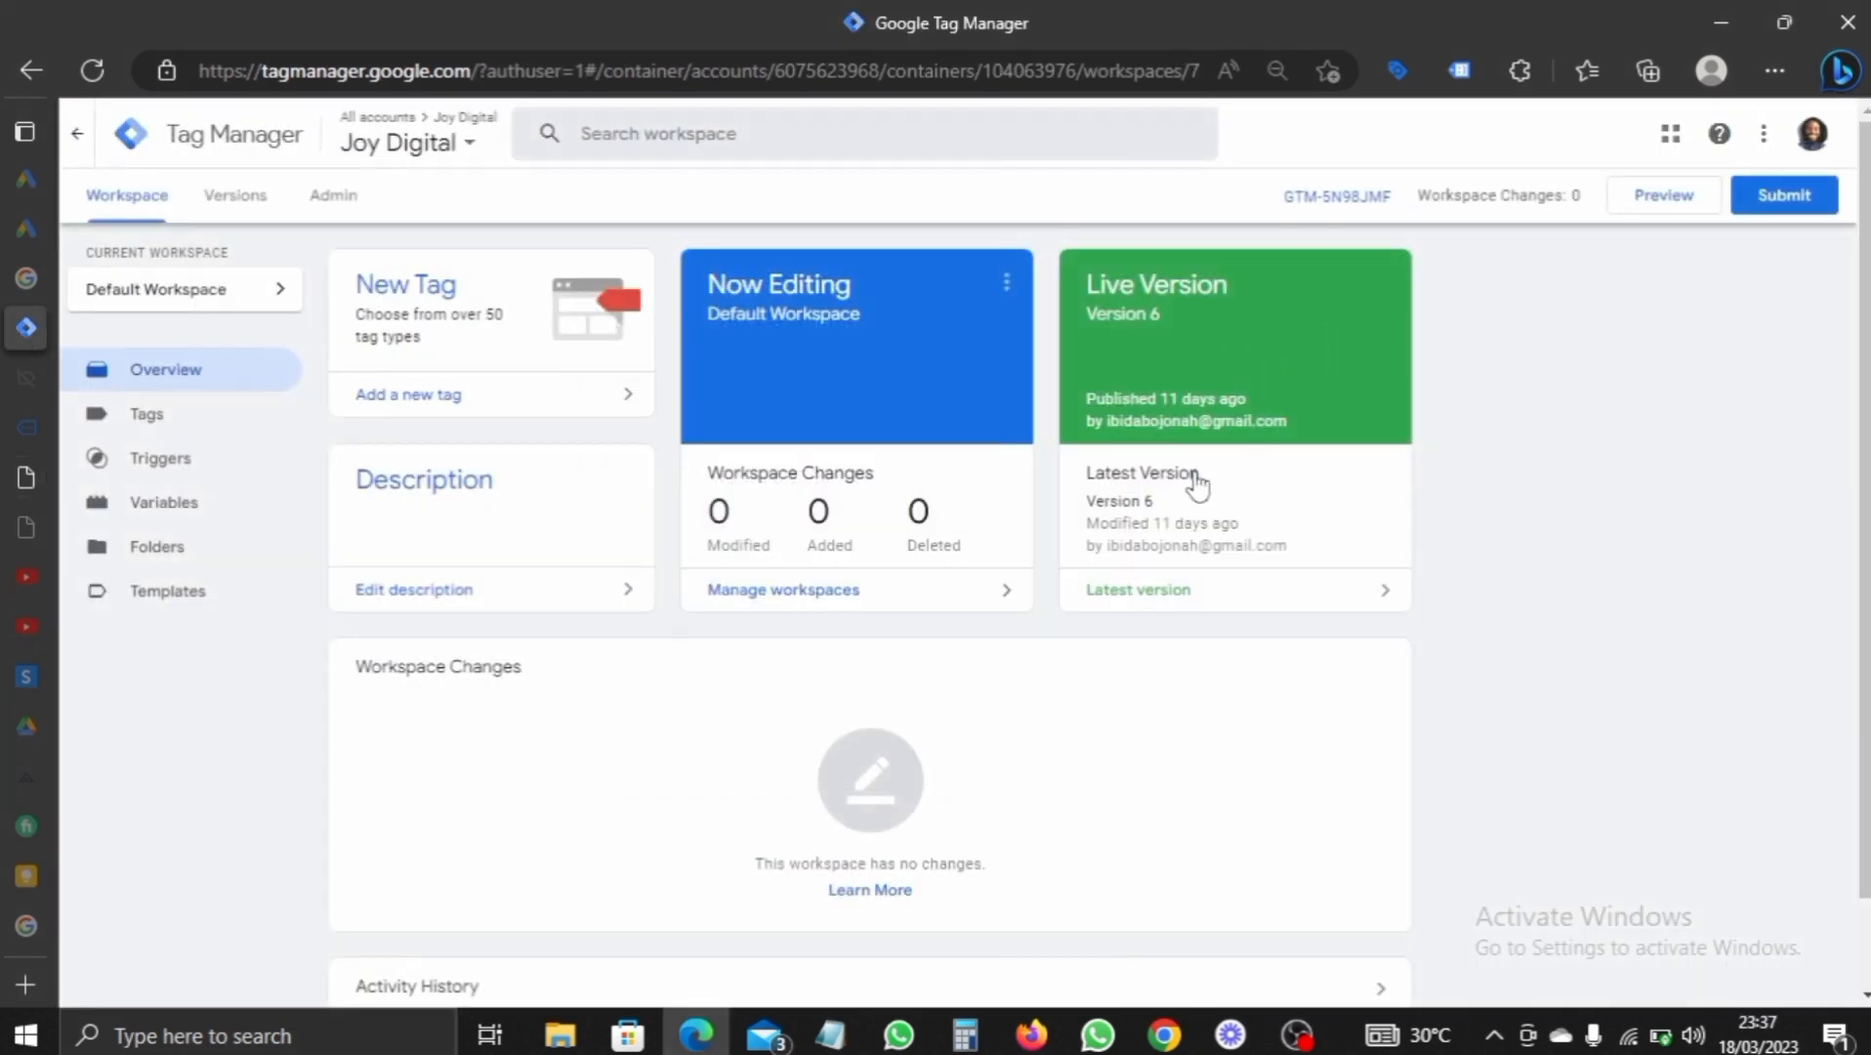
{"action": "left_click", "coordinate": [1173, 361]}
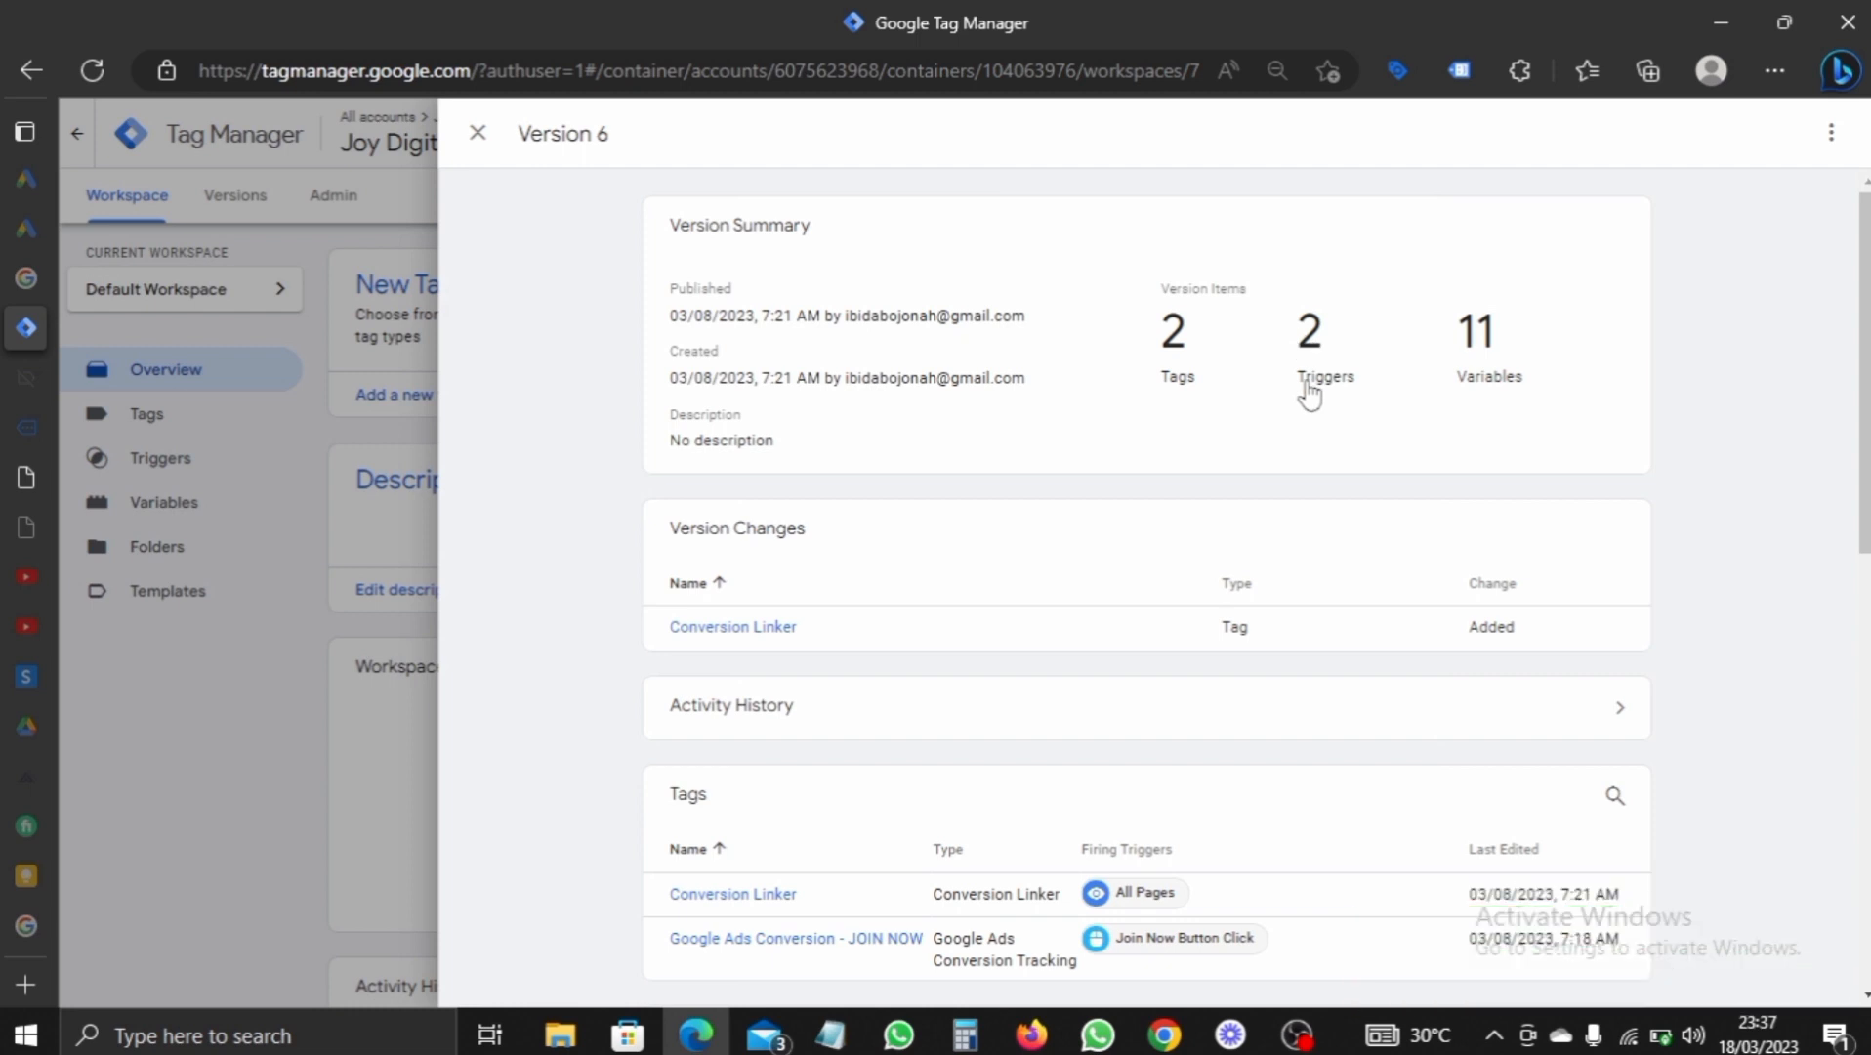
{"action": "left_click", "coordinate": [478, 141]}
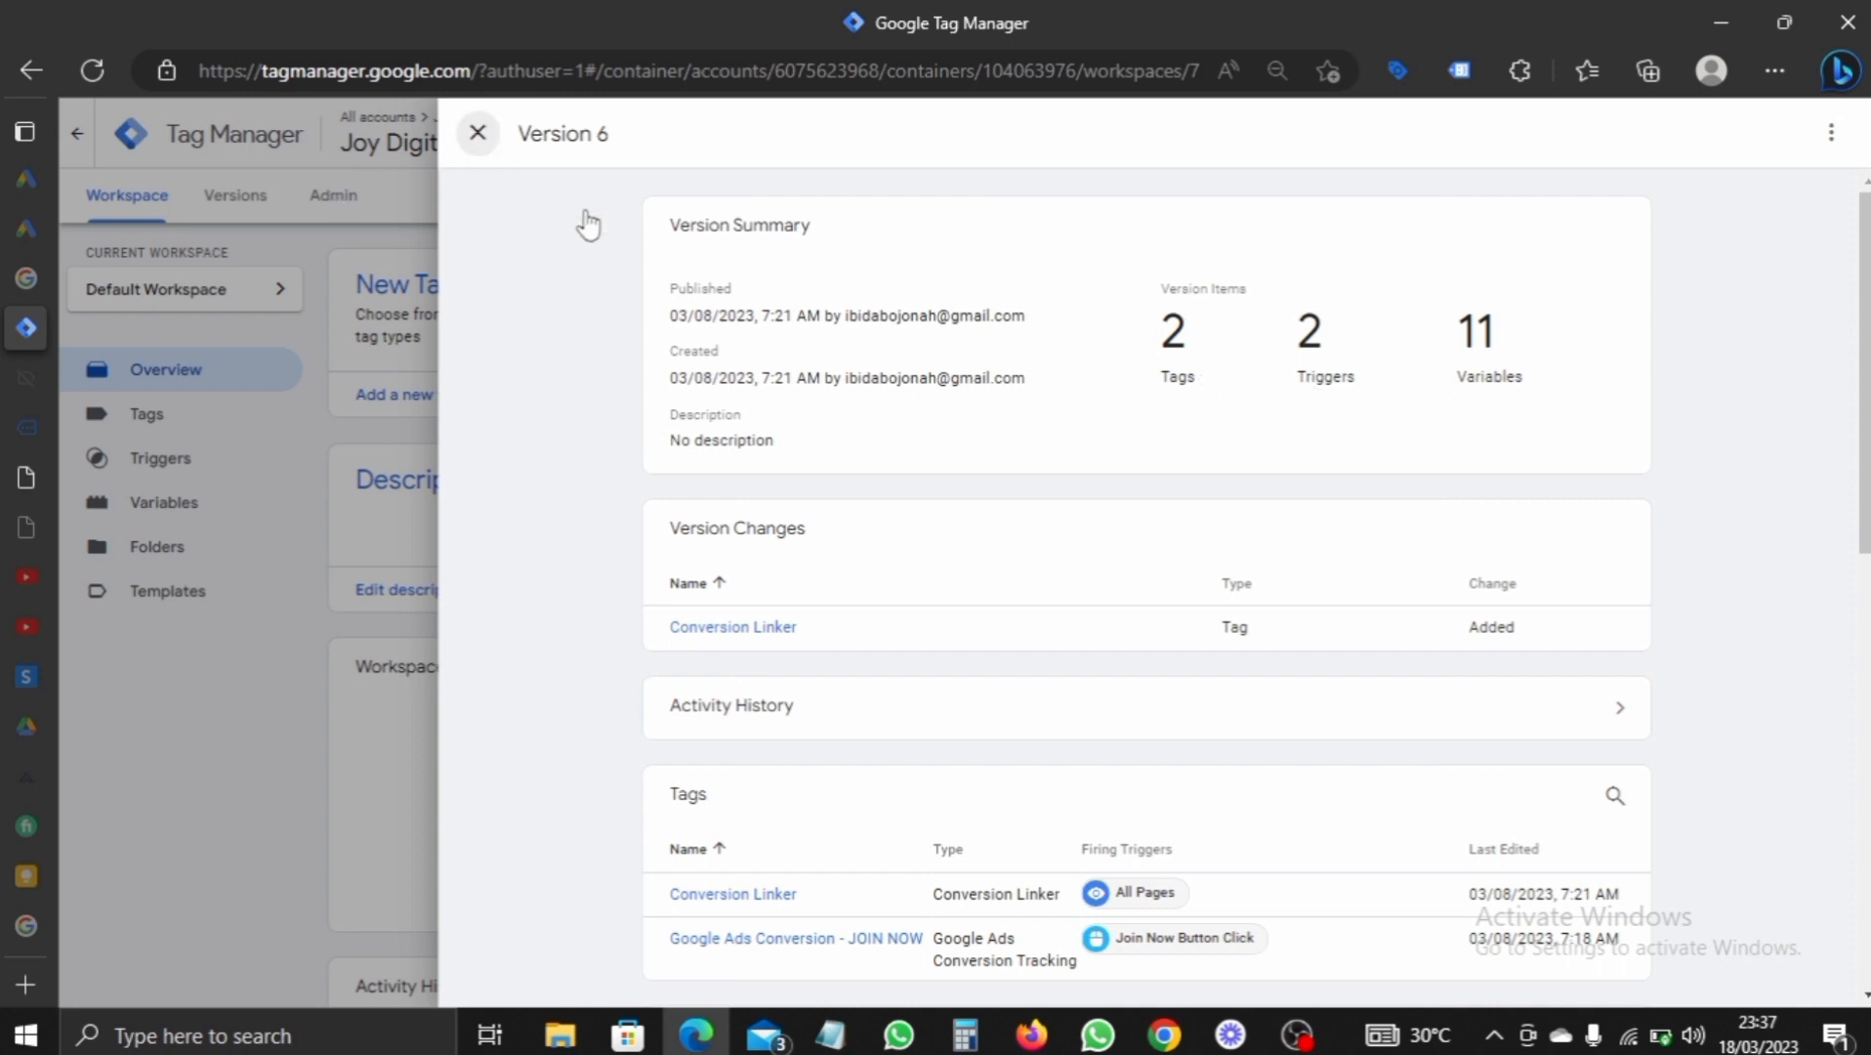